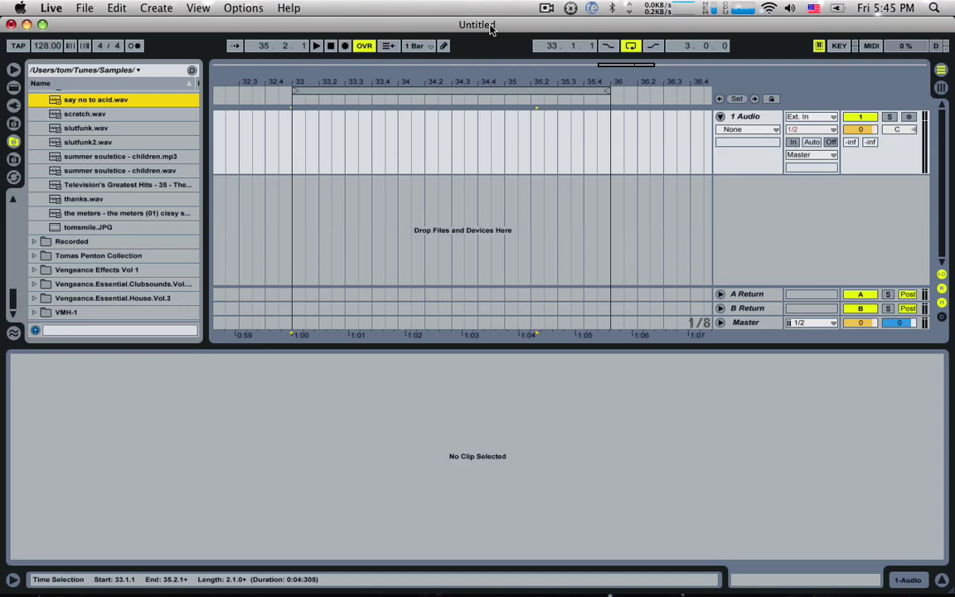
Show Live's built-in devices, with the Audio Effects list down to Vocoder.
click(13, 89)
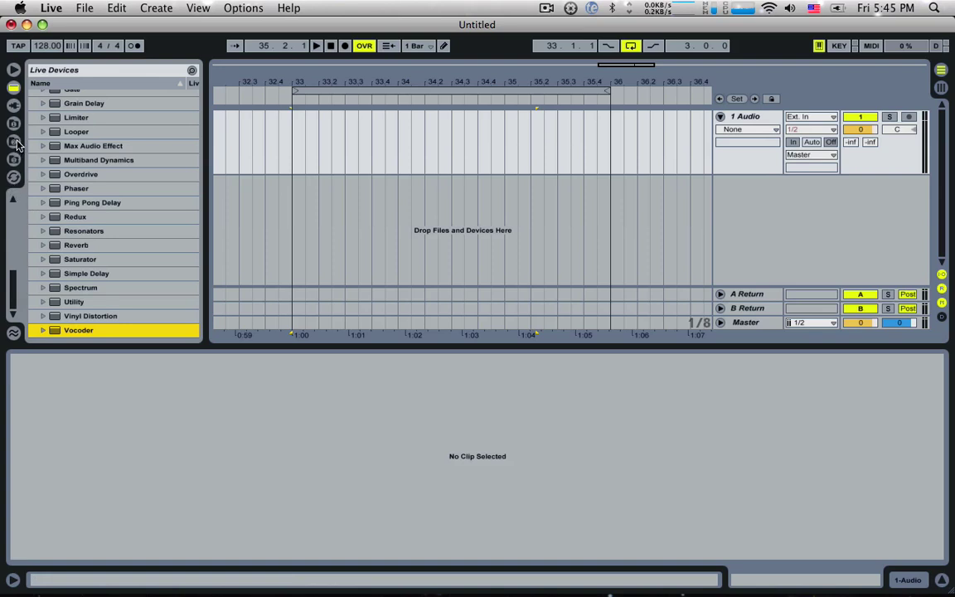
Place say no to acid.wav on track 1 at bar 33 and turn off its Warp.
click(14, 141)
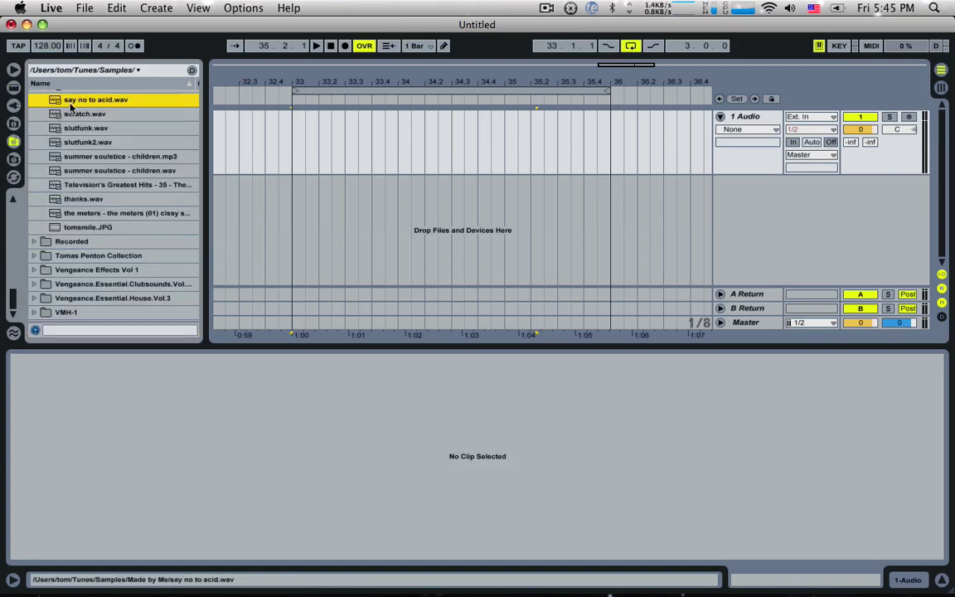
drag(70, 106, 294, 145)
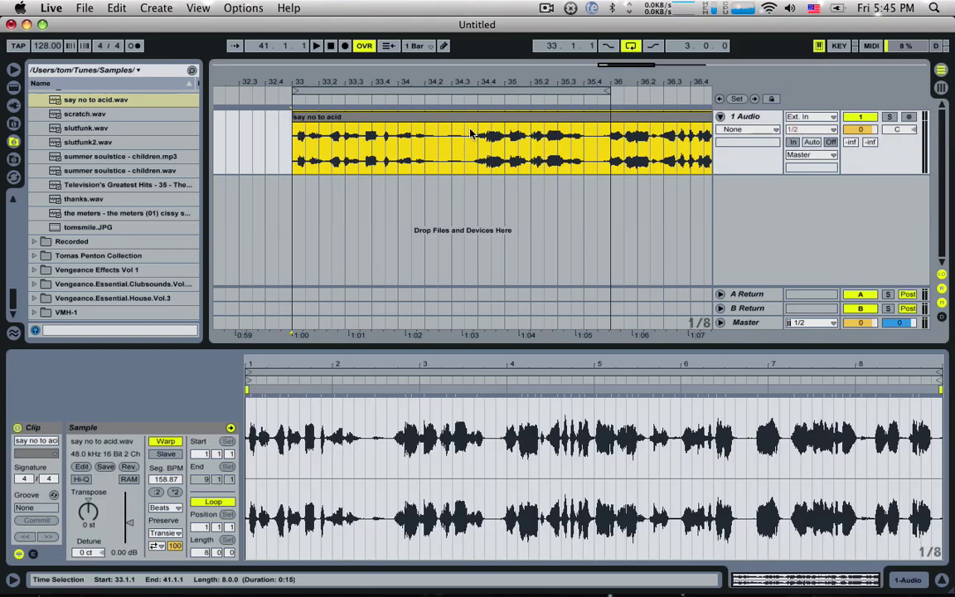
drag(628, 71, 520, 68)
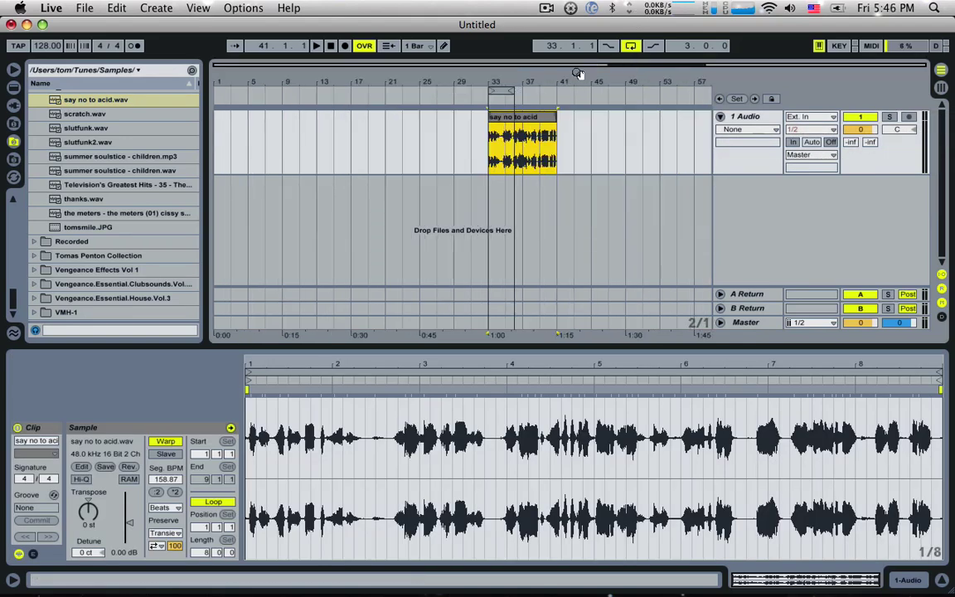
click(524, 120)
click(165, 442)
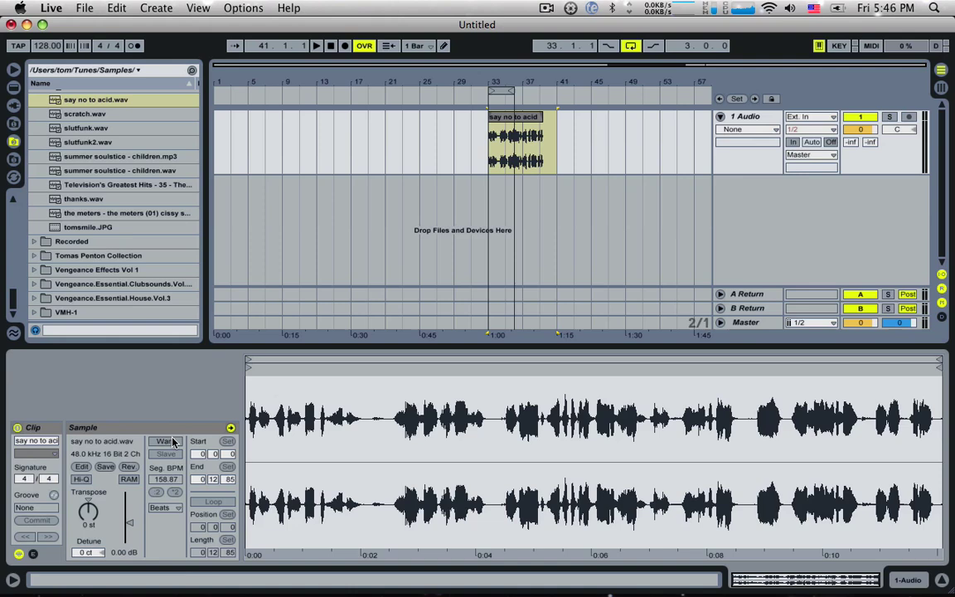
Play the sample from bar 33 and shorten the loop brace to bars 33–35.
click(14, 86)
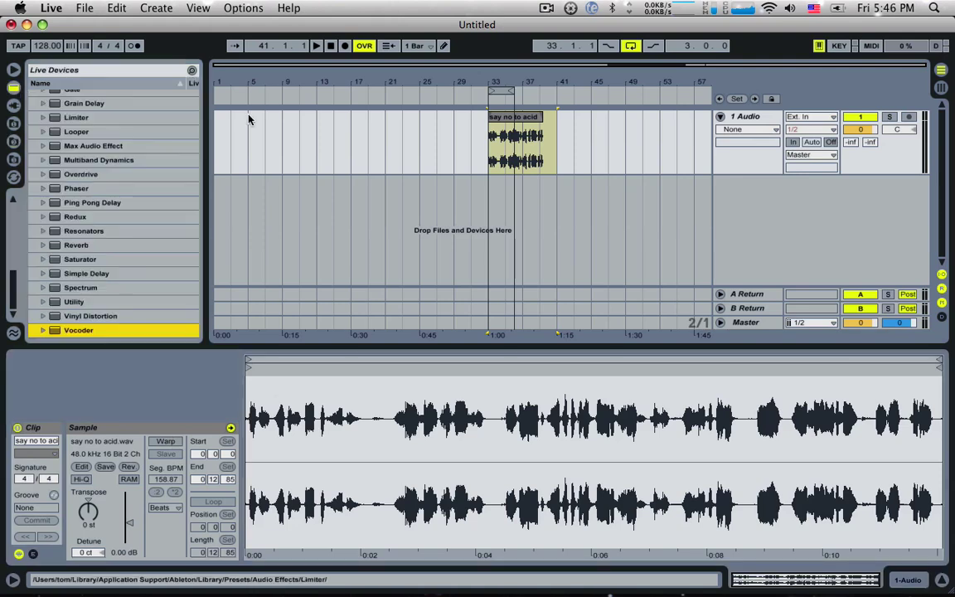
click(528, 145)
key(space)
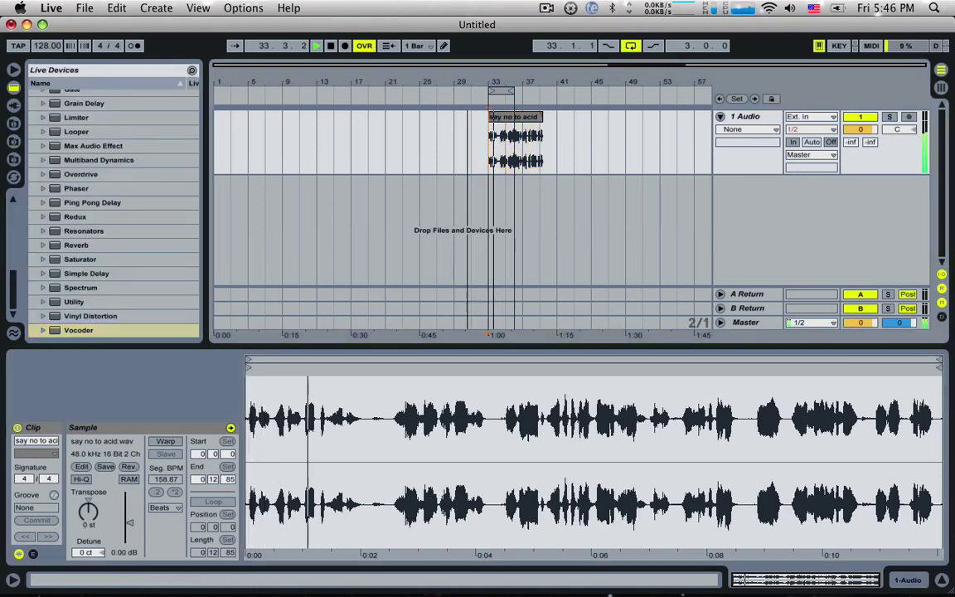
drag(575, 70, 683, 161)
key(space)
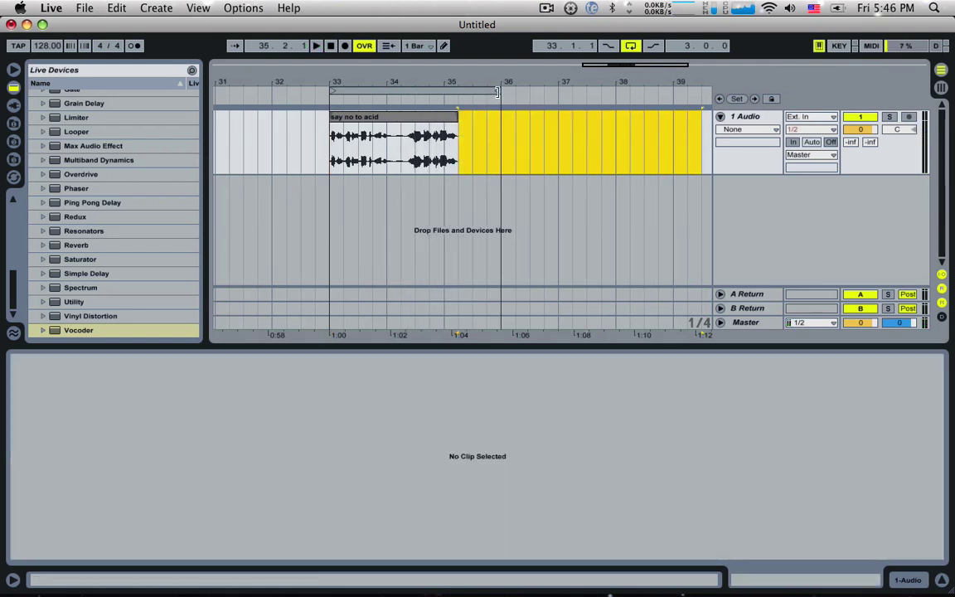
drag(500, 97, 462, 99)
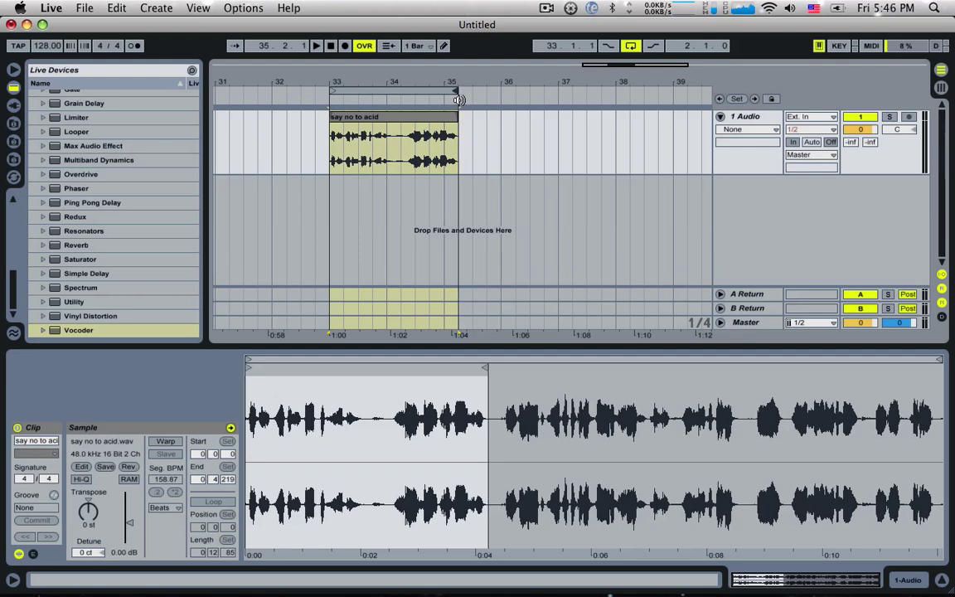
Rename the first audio track to Vocal.
click(768, 116)
key(super+r)
text(Vocal)
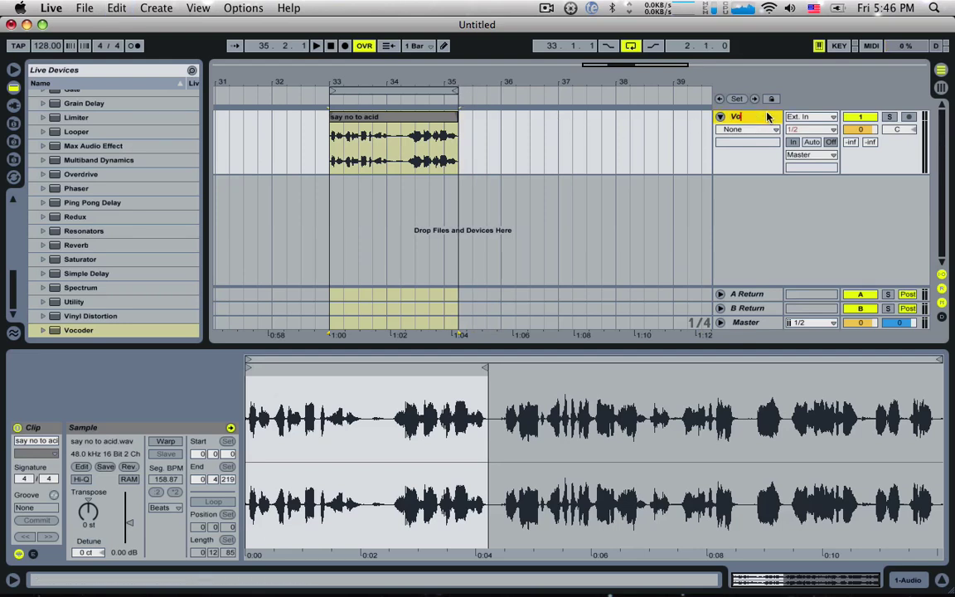
key(Return)
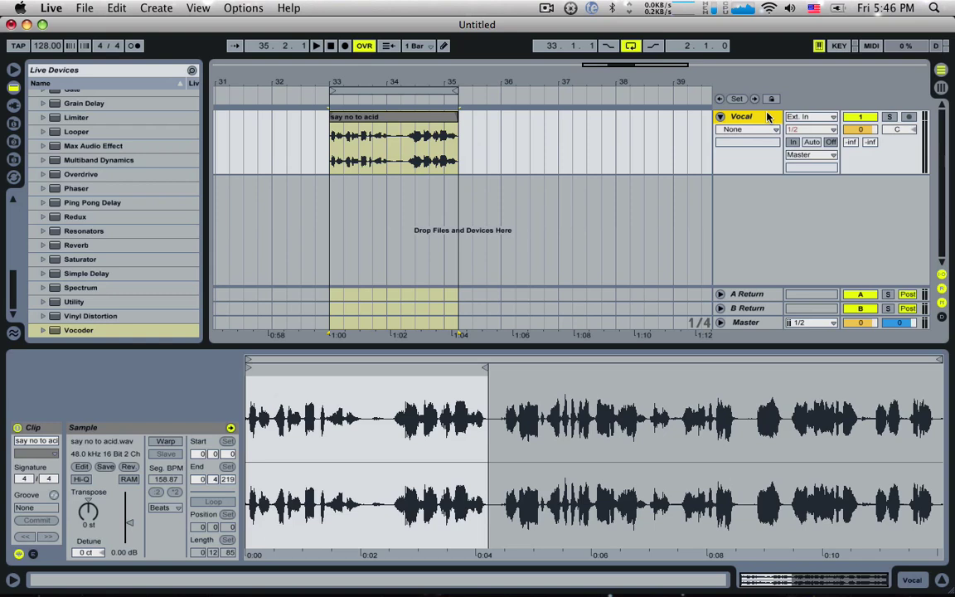
click(73, 330)
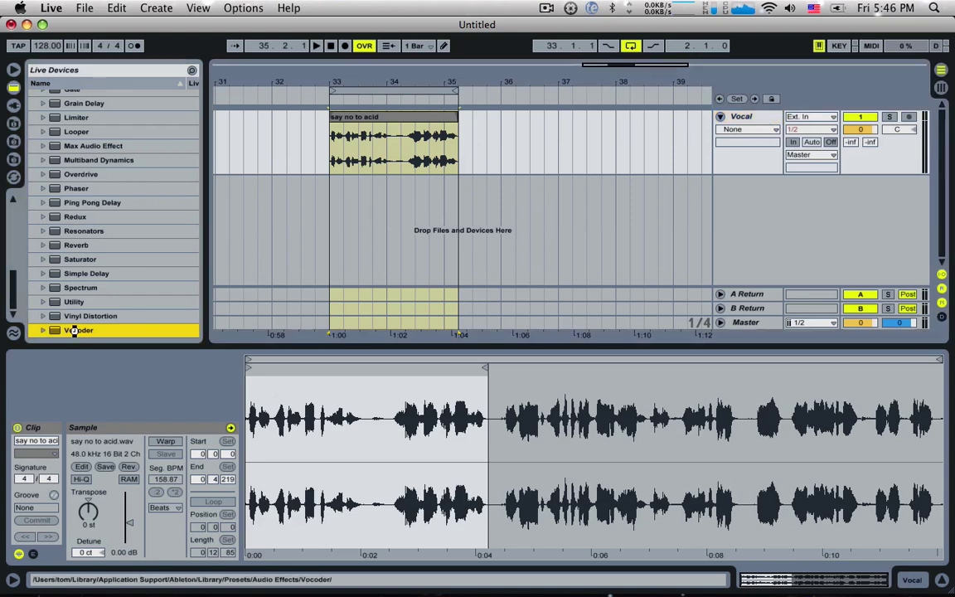
Load the Vocoder onto the Vocal track and select the device.
double_click(73, 330)
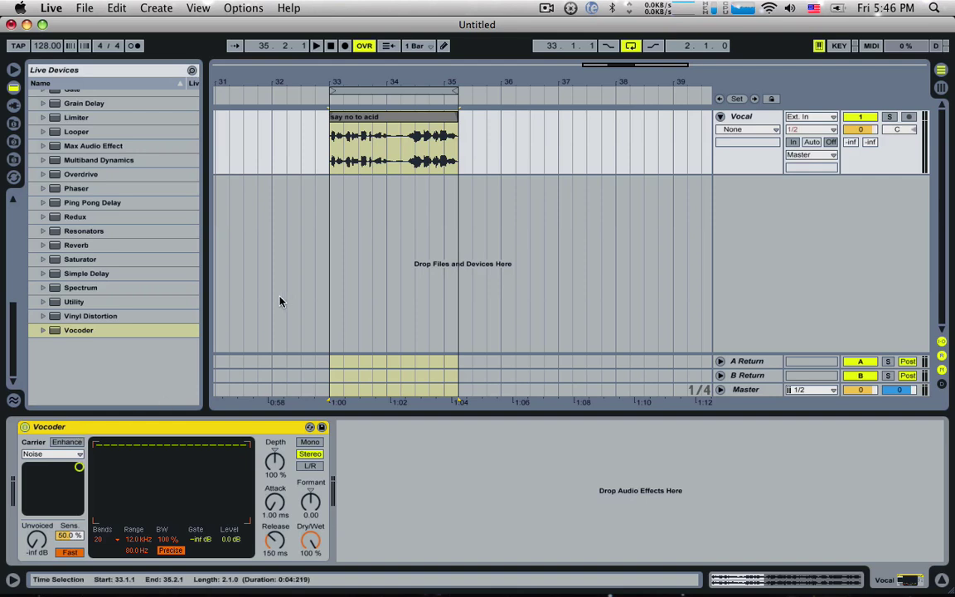
click(746, 117)
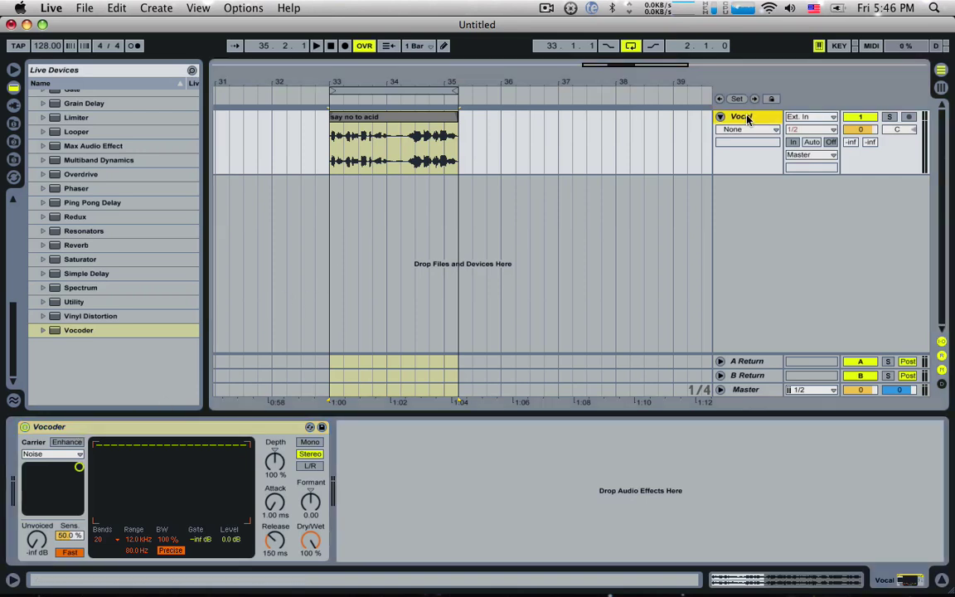
click(160, 429)
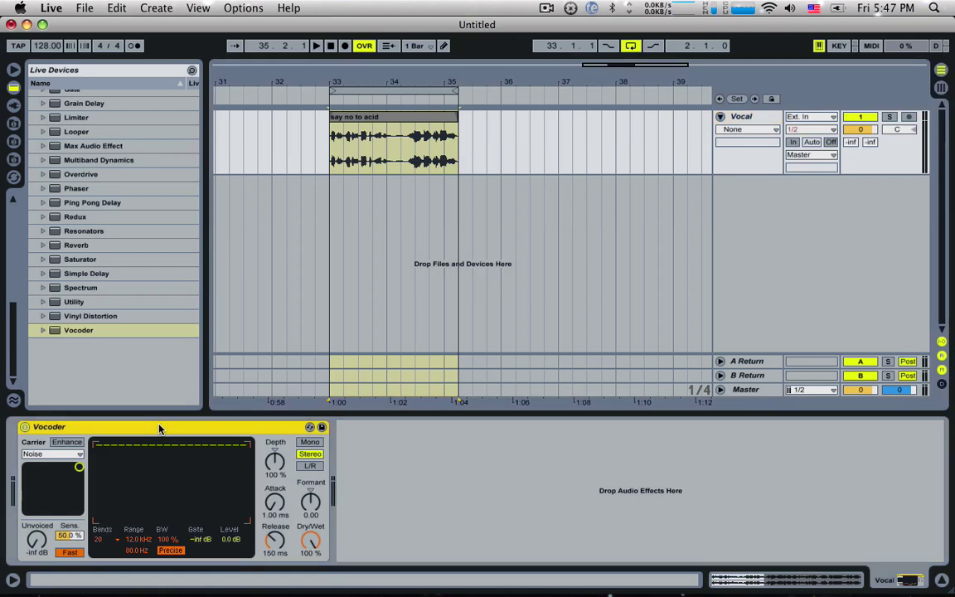
click(35, 455)
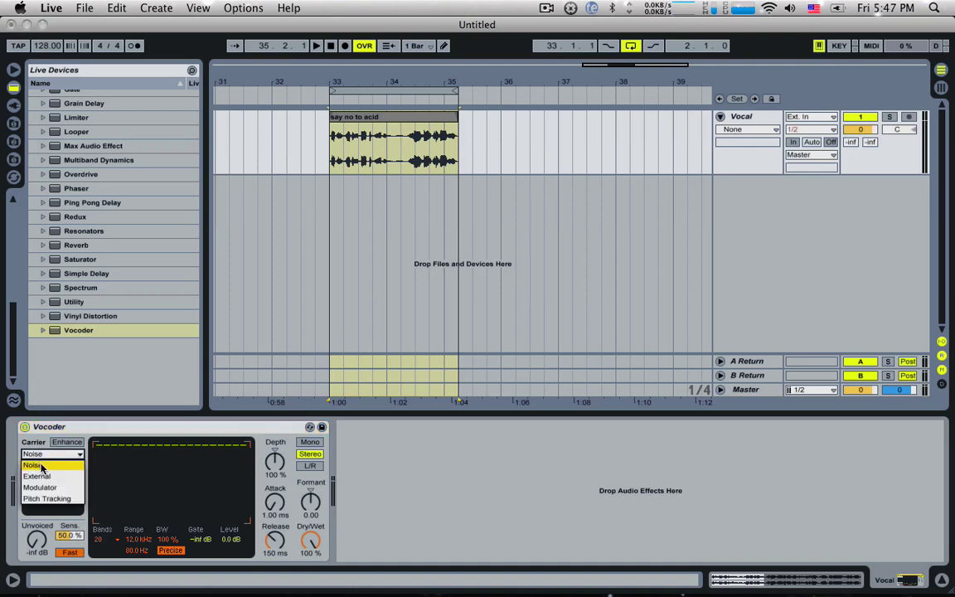
click(35, 465)
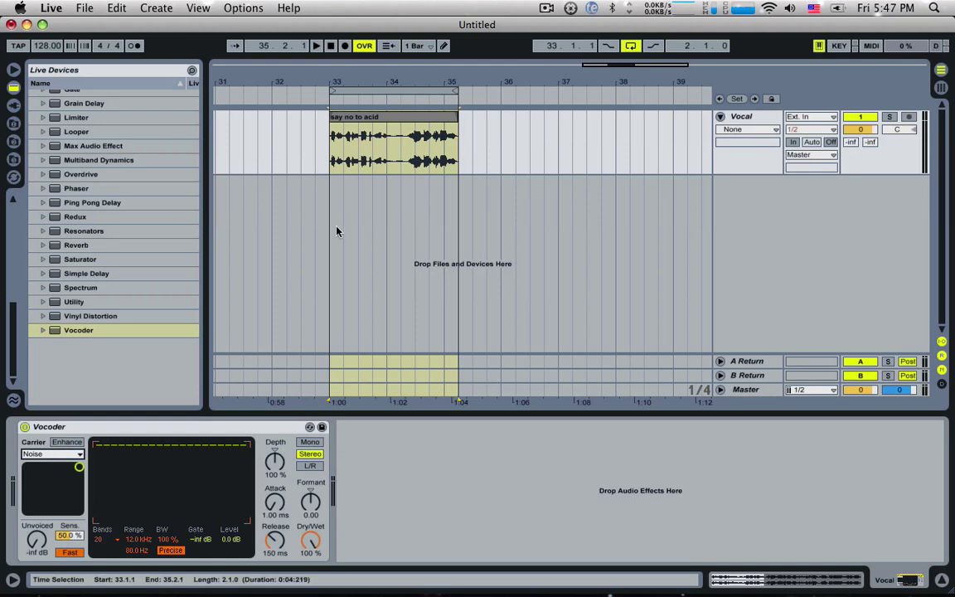
click(296, 117)
key(space)
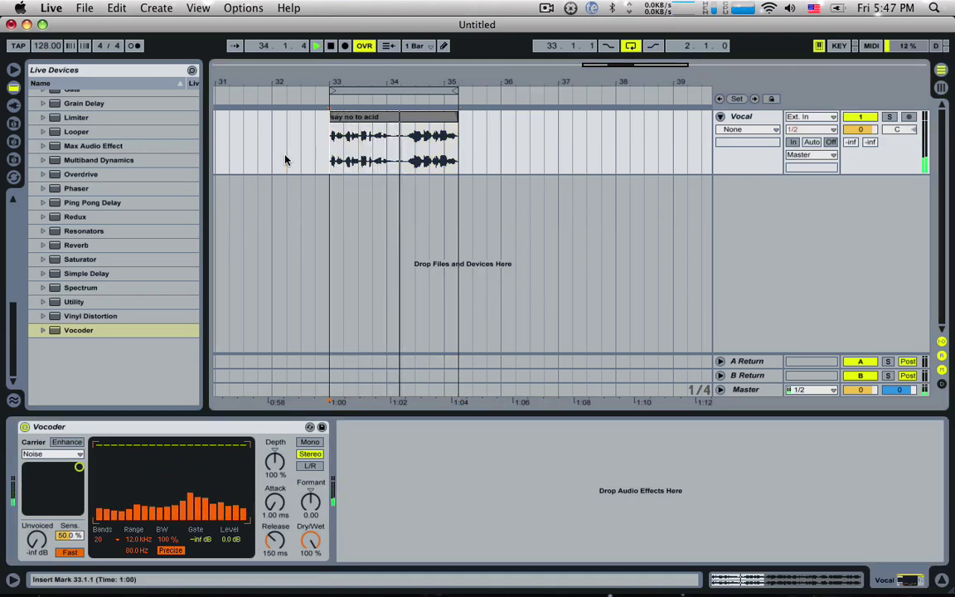
key(space)
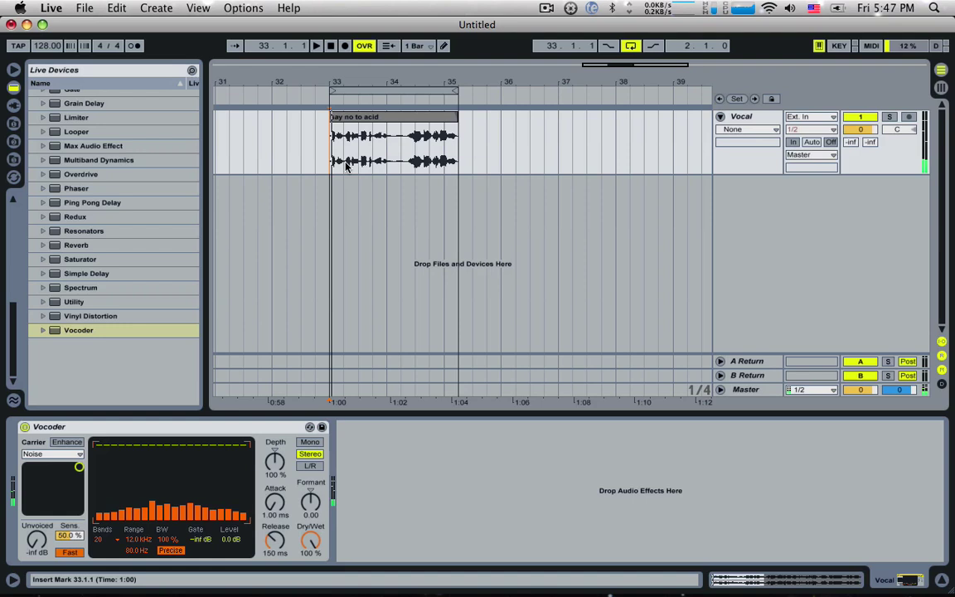
click(78, 457)
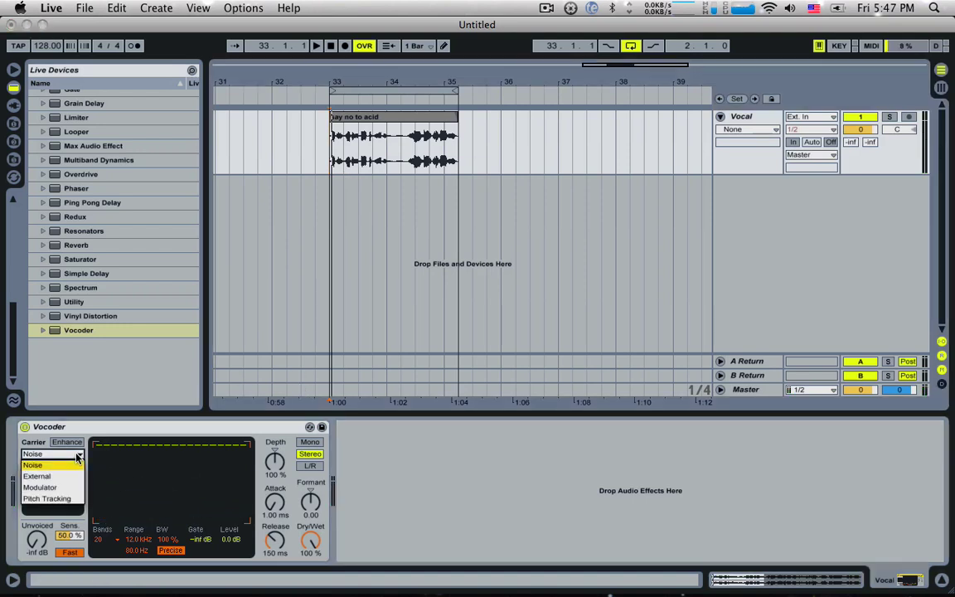
click(34, 466)
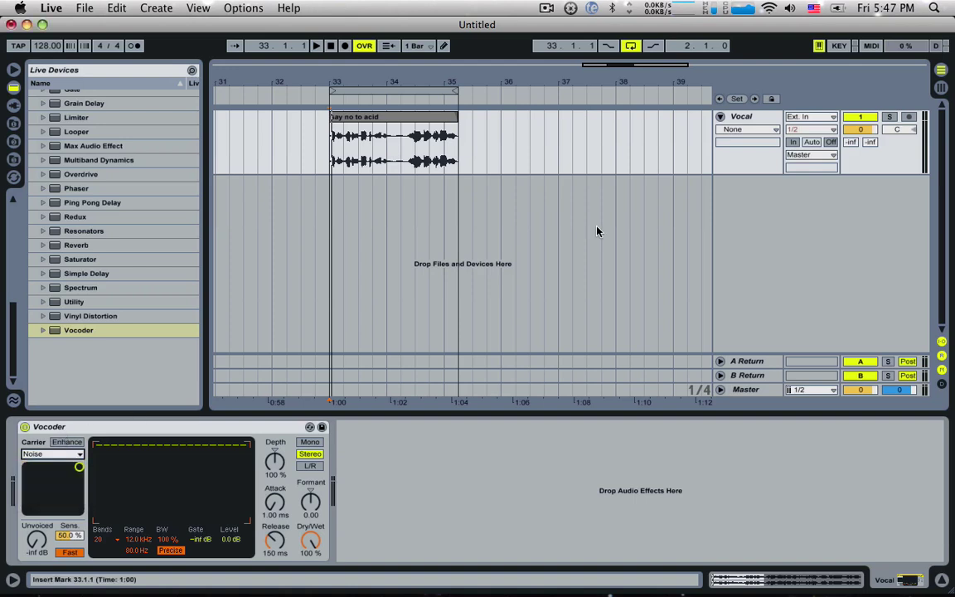
click(749, 123)
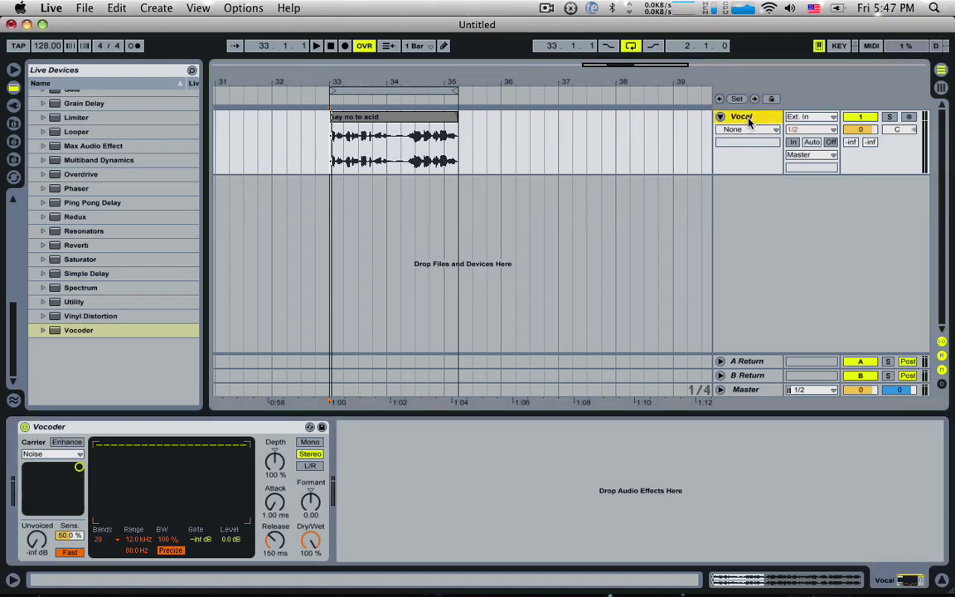
Insert a new MIDI track and name it Synth.
key(super+shift+t)
key(super+r)
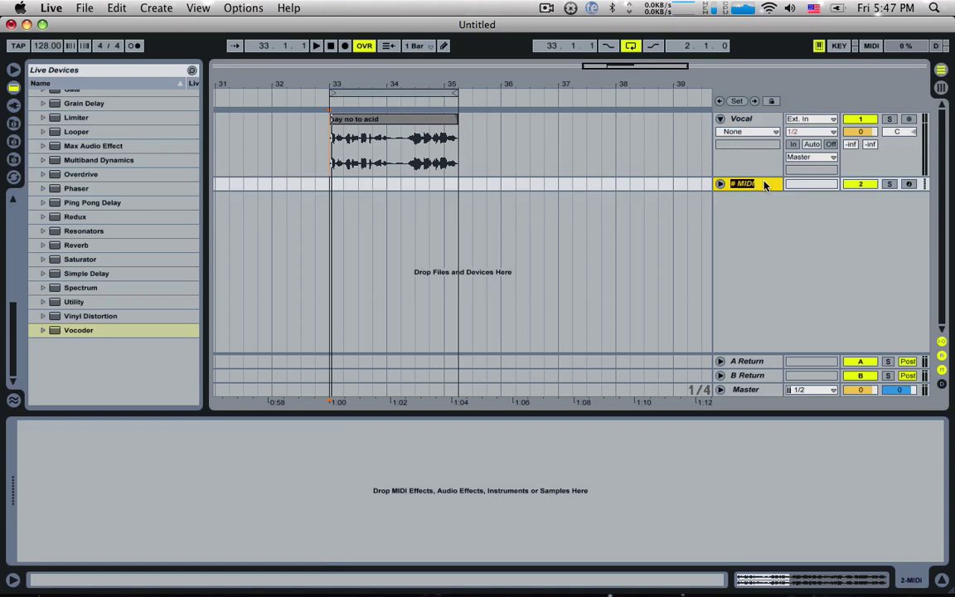
key(BackSpace)
text(Sysnth)
key(BackSpace)
key(BackSpace)
key(BackSpace)
key(BackSpace)
text(nth)
key(Return)
Load Operator onto the Synth track and set its oscillator wave to Saw D.
click(720, 183)
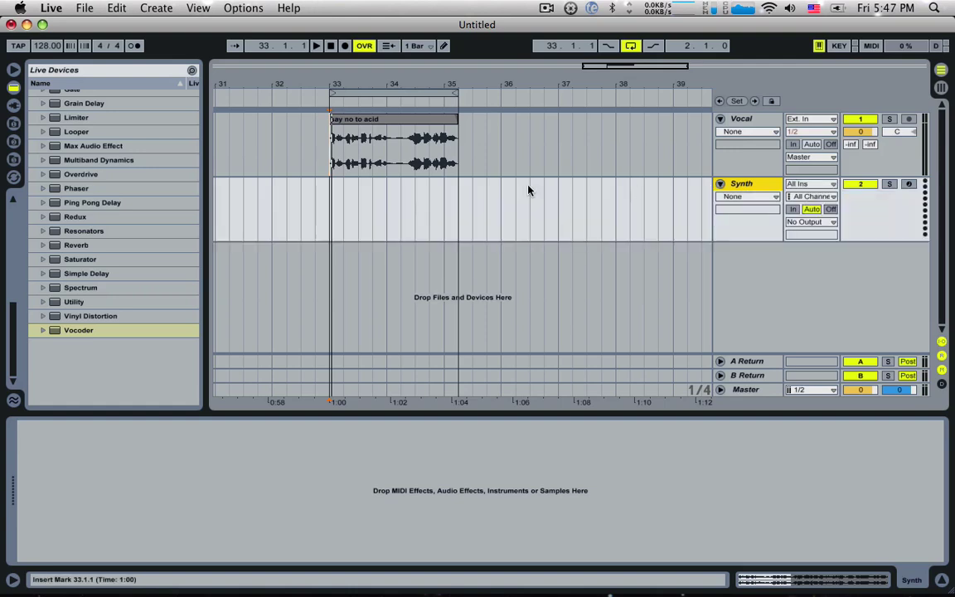
scroll(76, 137, up, 10)
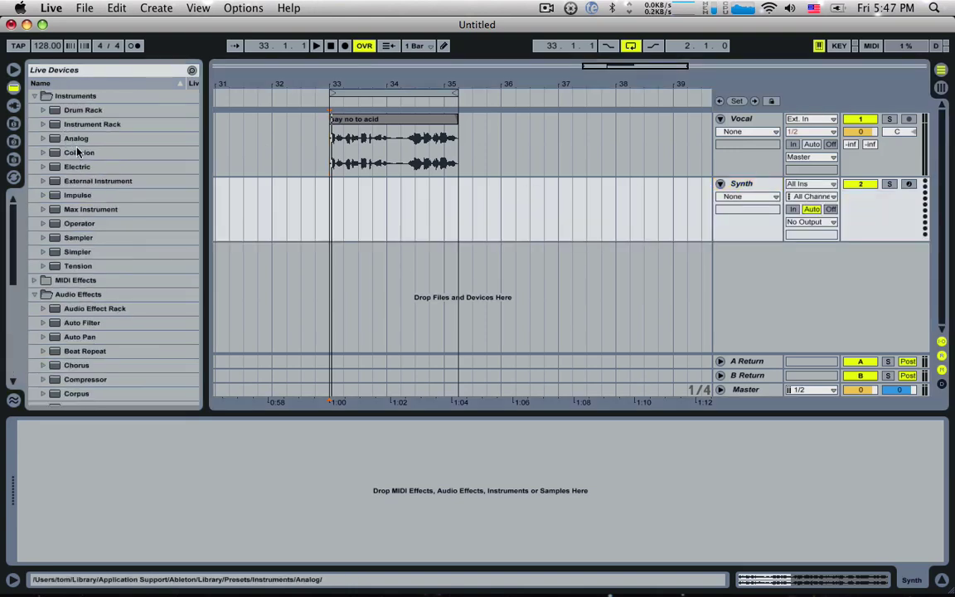
click(86, 225)
double_click(86, 229)
click(322, 505)
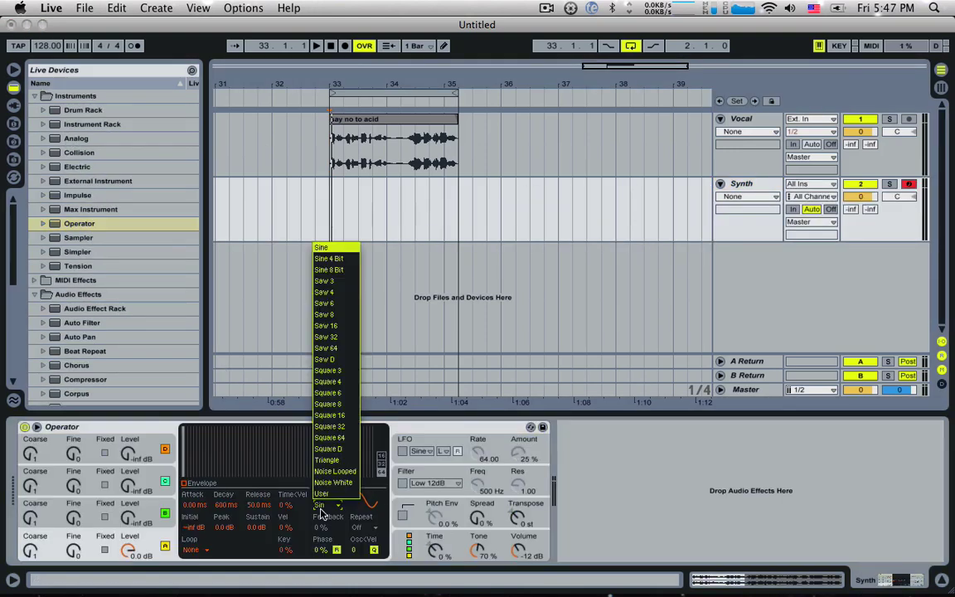
click(330, 360)
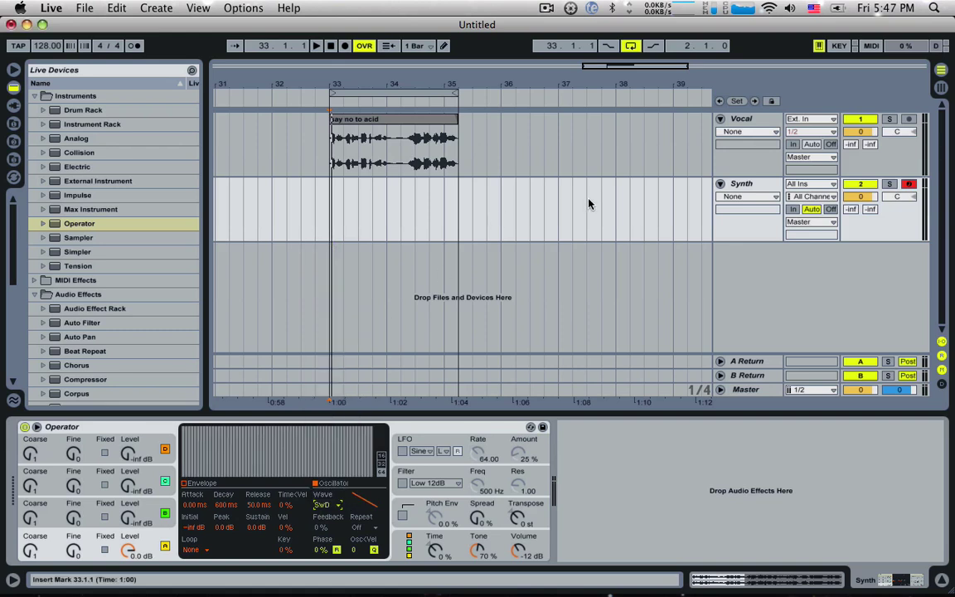
Audition Operator notes from the computer keyboard, shifting the note octave.
key(z)
key(z)
key(a)
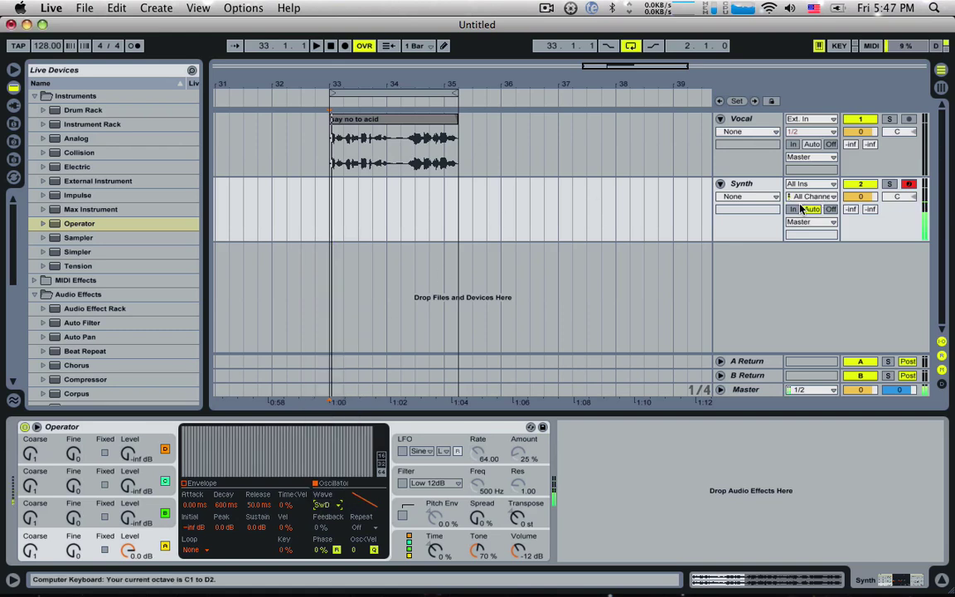
key(z)
key(x)
key(x)
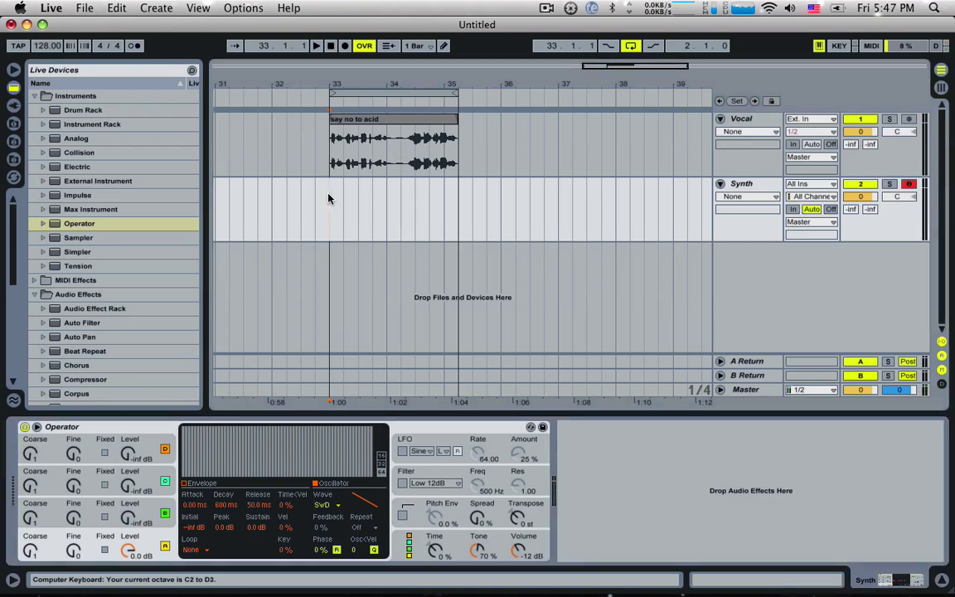
Insert a MIDI clip over bars 33–35 holding one G1 note across its full length.
drag(328, 198, 457, 220)
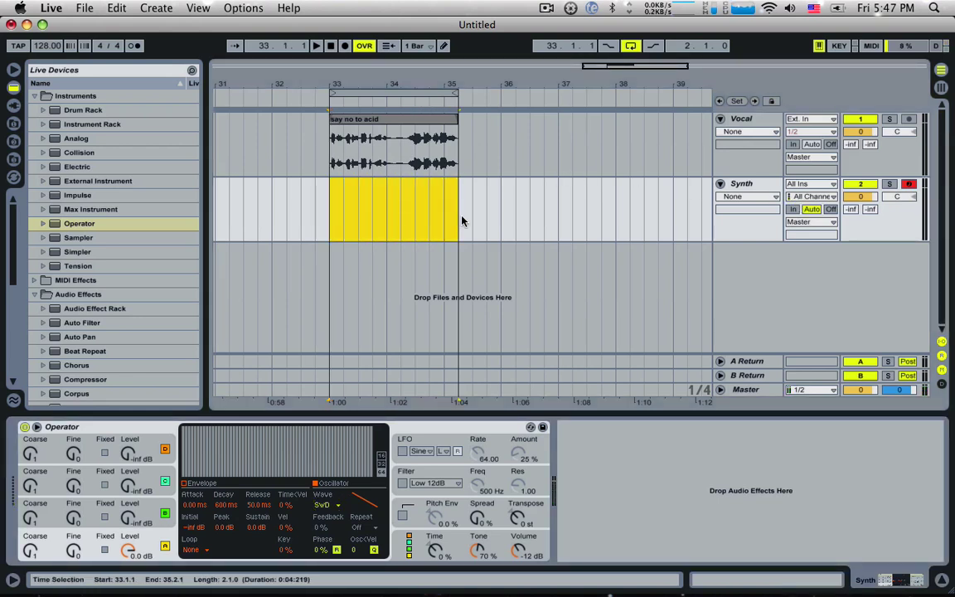
key(super+shift+m)
double_click(422, 184)
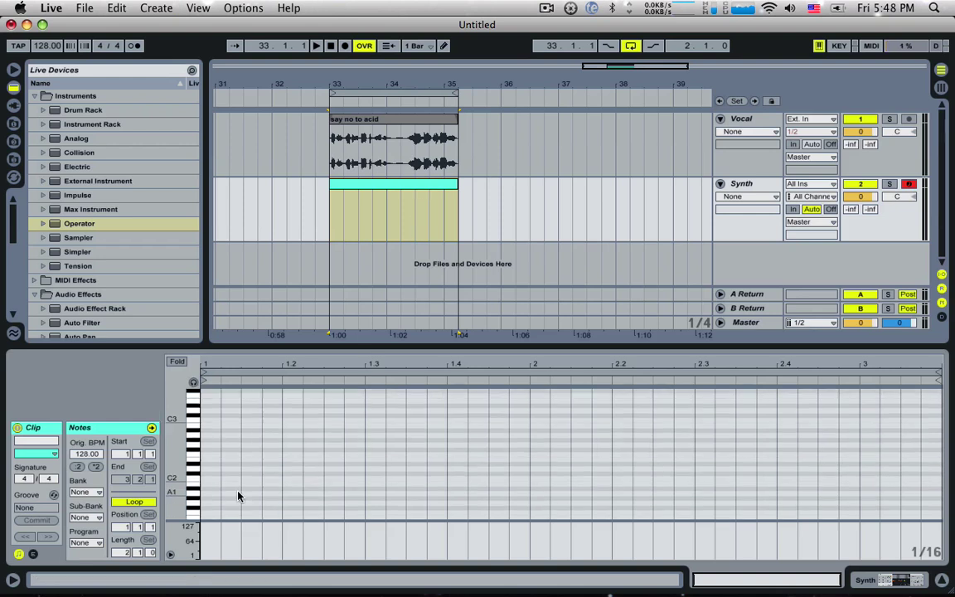
double_click(206, 490)
drag(214, 489, 818, 490)
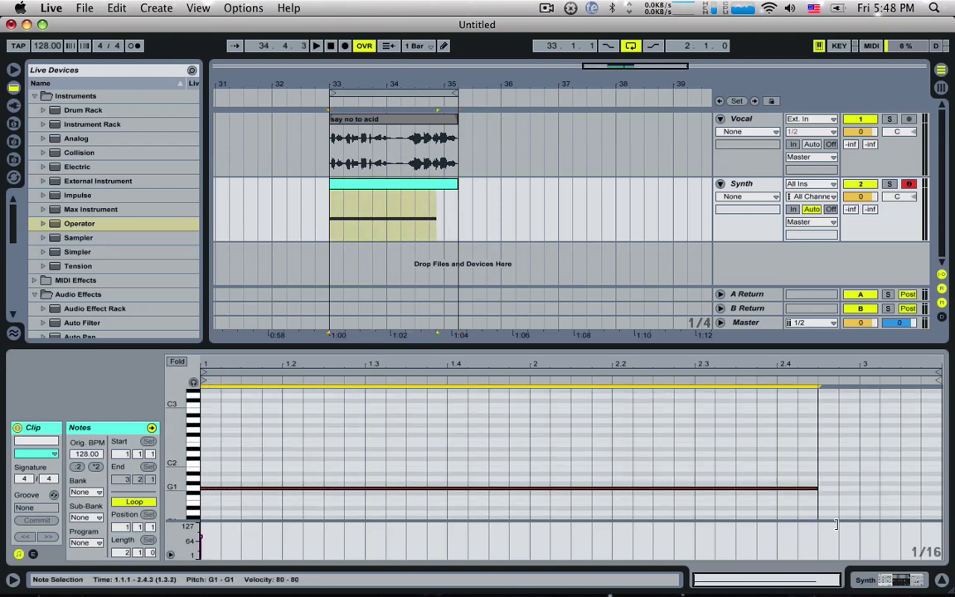
drag(836, 524, 912, 522)
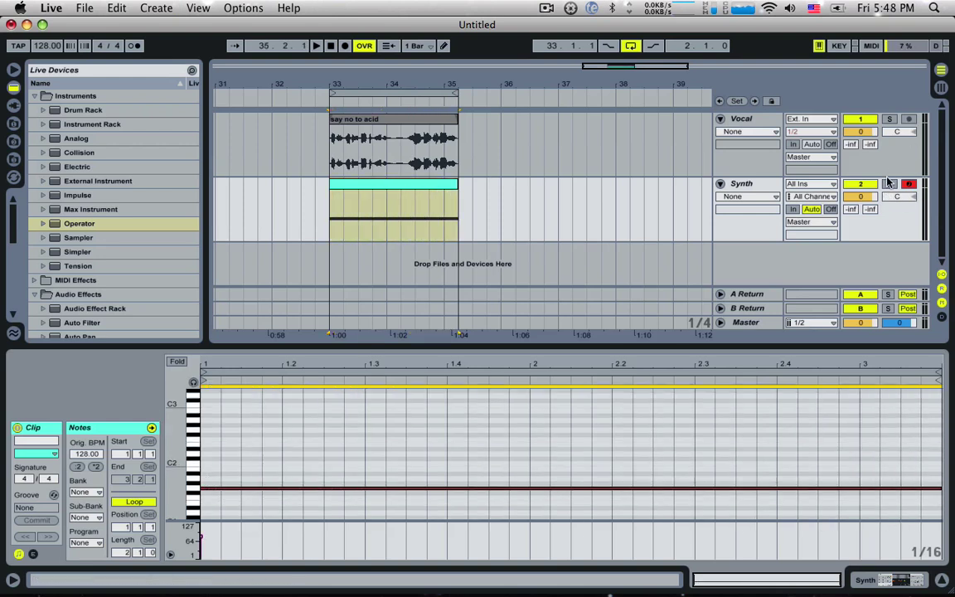
Audition by soloing the Synth, then the Vocal track, then unsolo and stop.
click(889, 183)
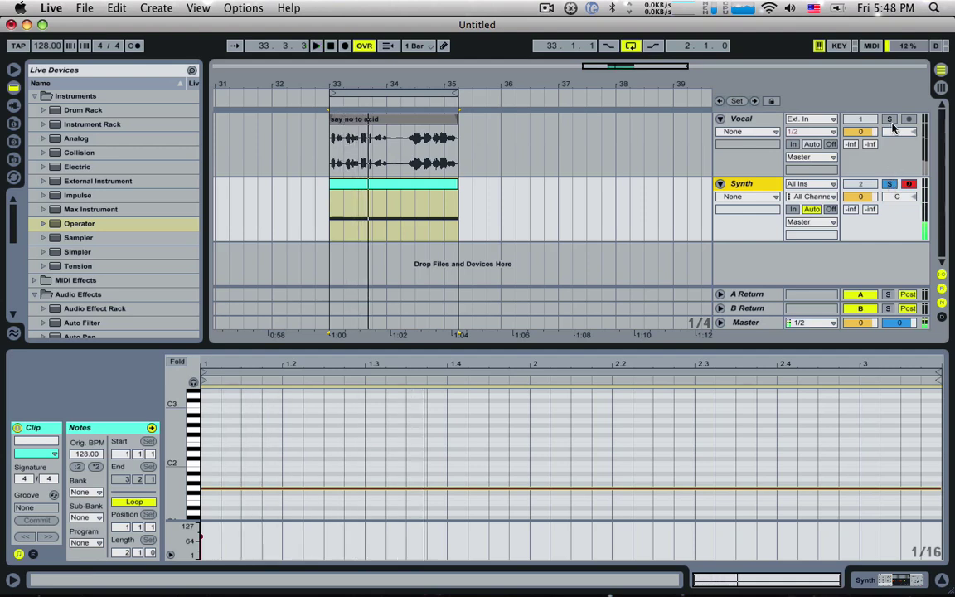
click(891, 120)
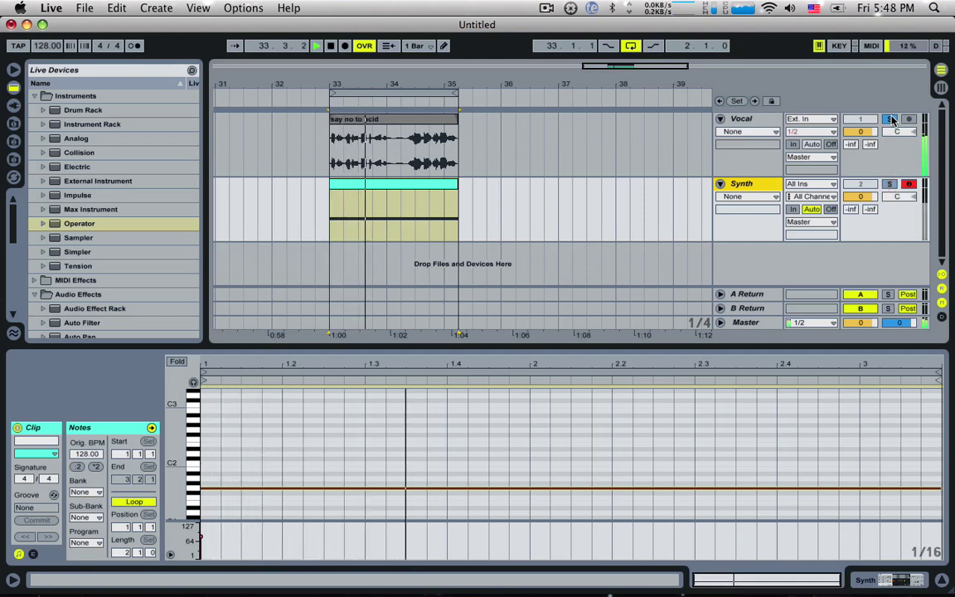
click(891, 121)
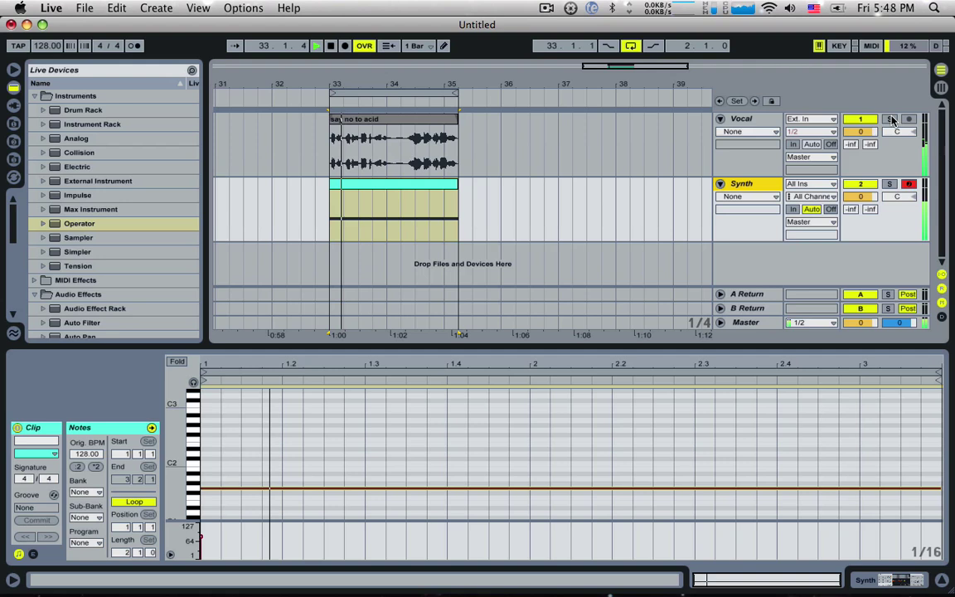
key(space)
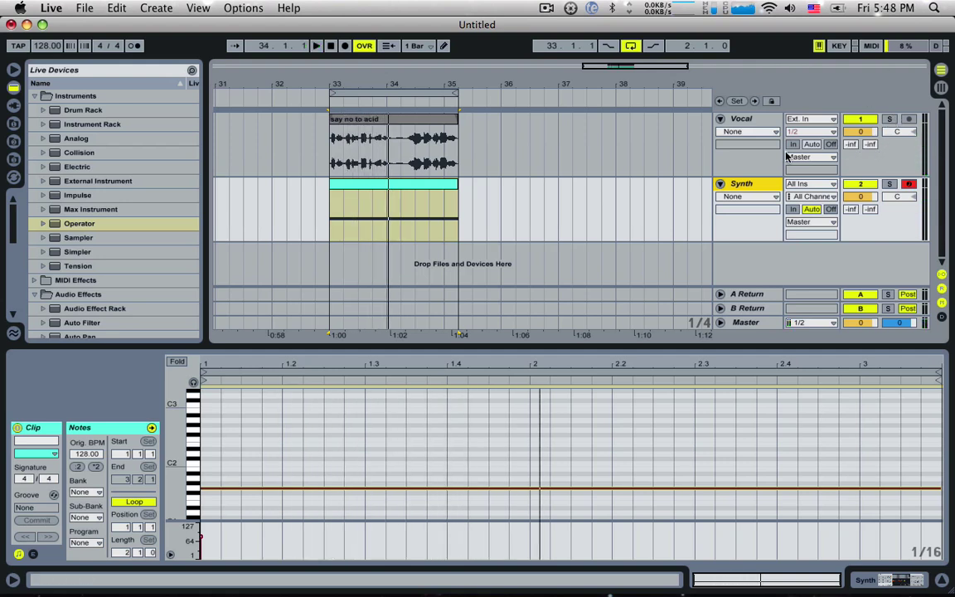
Route the Synth track's output to Sends Only.
click(808, 221)
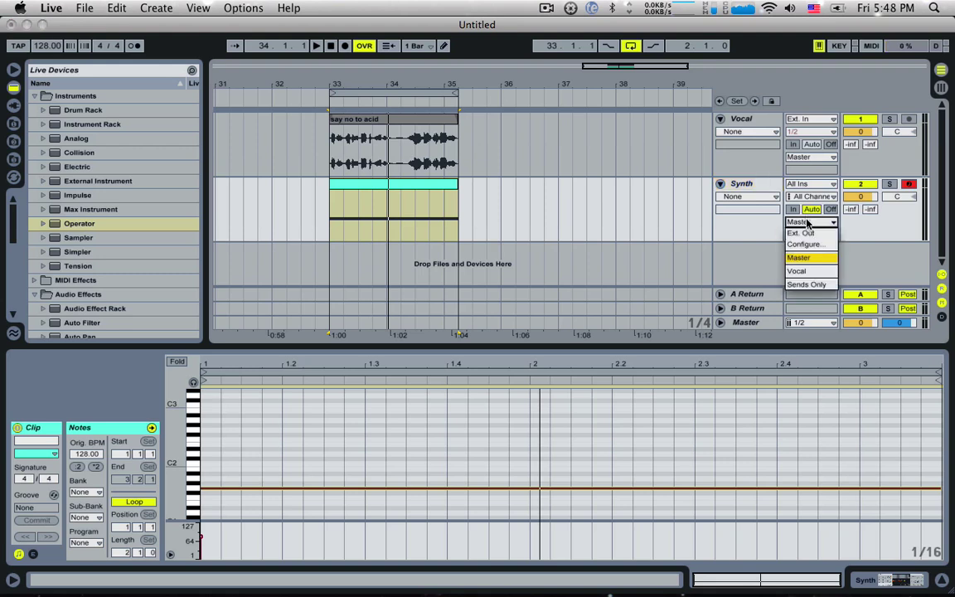
click(809, 221)
click(808, 221)
click(809, 222)
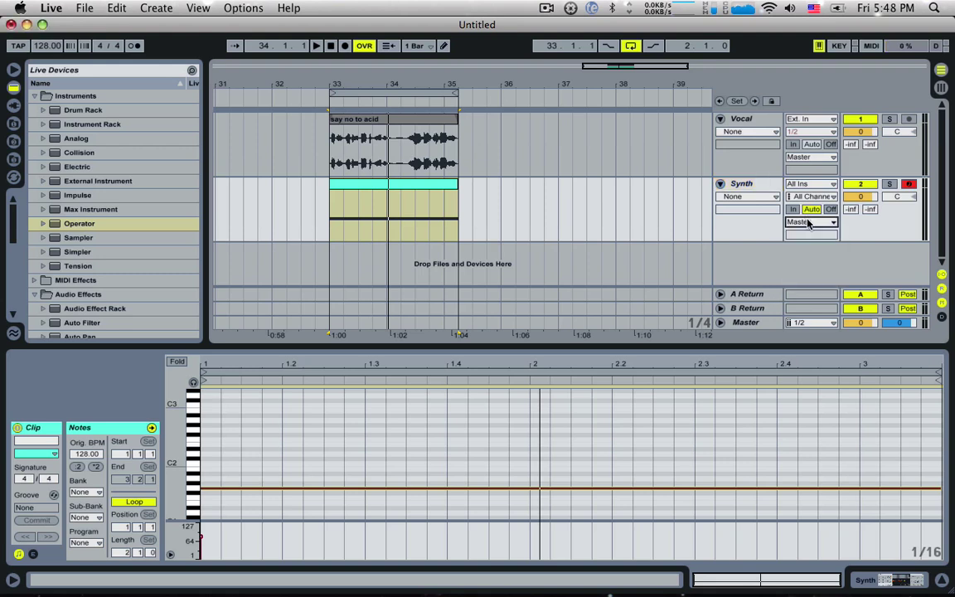
click(808, 223)
click(809, 223)
click(811, 222)
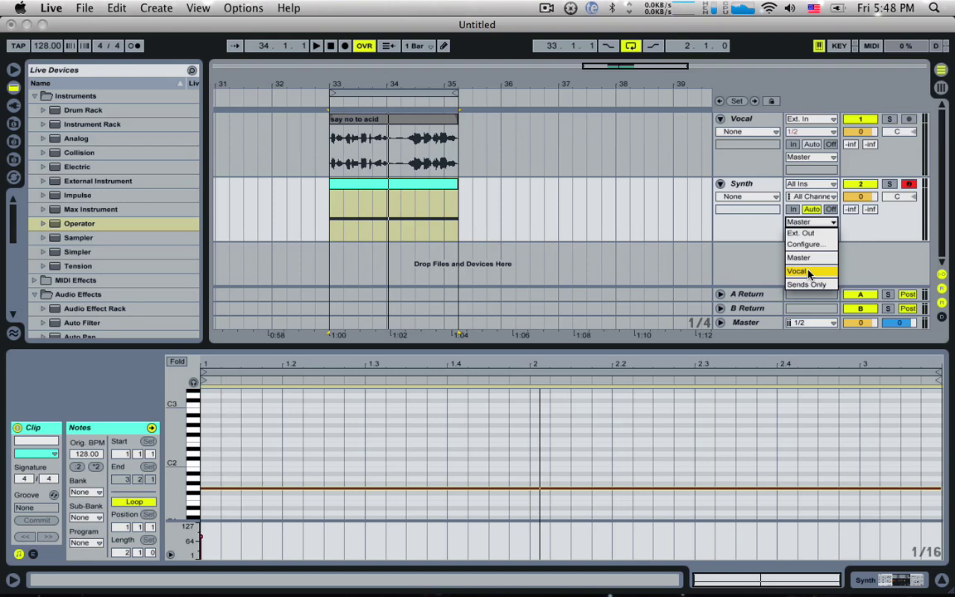
click(809, 286)
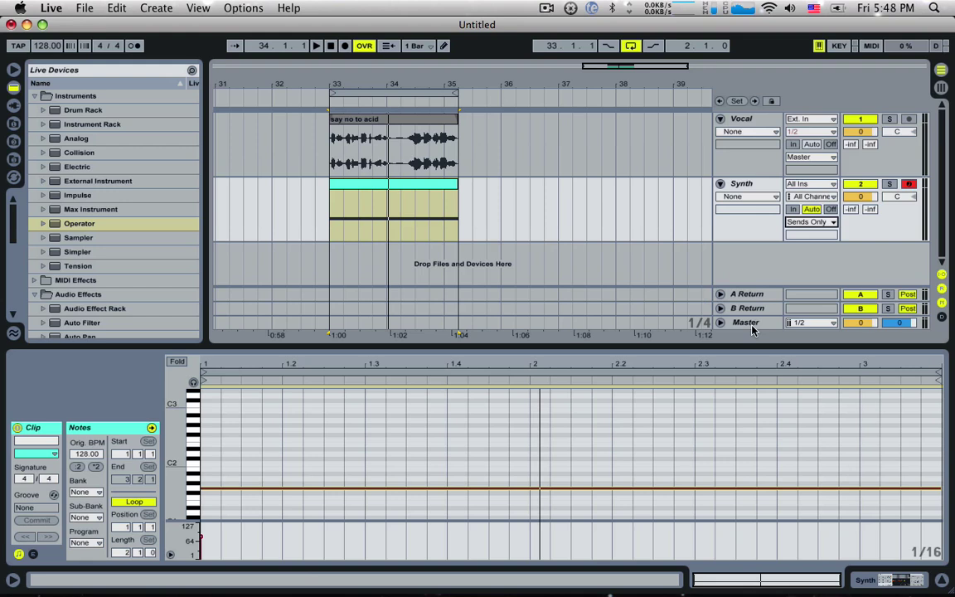
Audition the routing, toggle automation view, and display the Vocal track's Vocoder.
key(space)
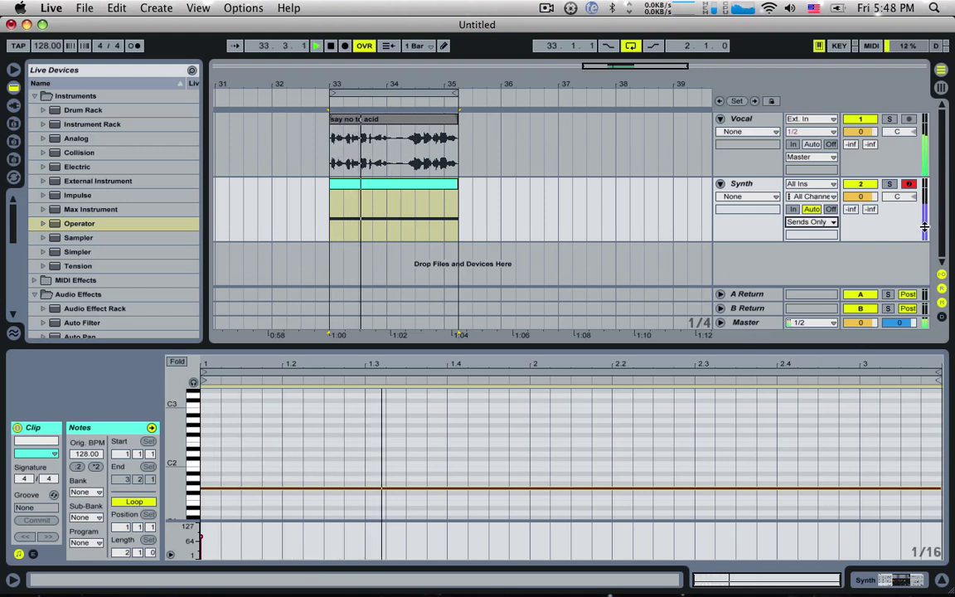
key(space)
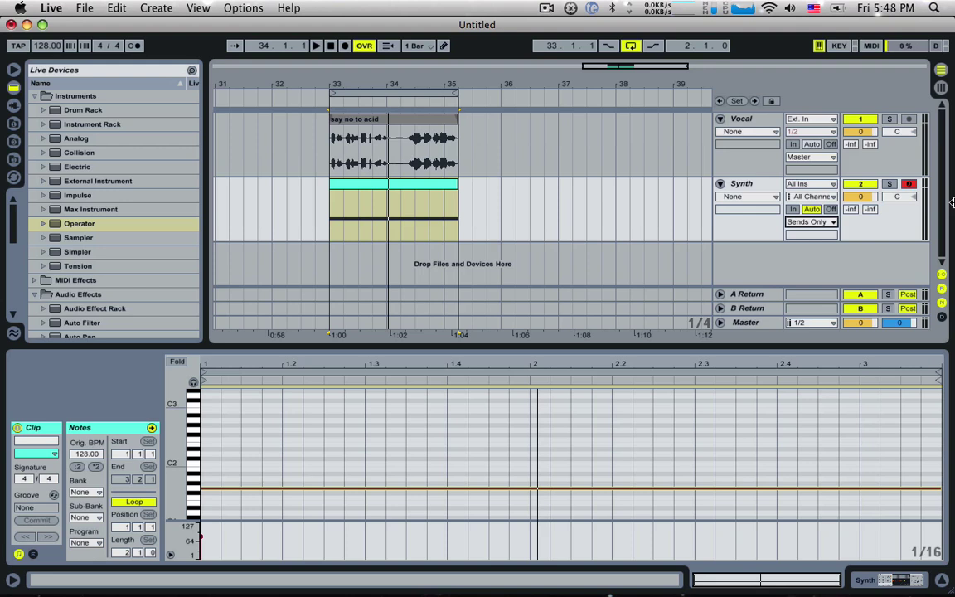
key(super+z)
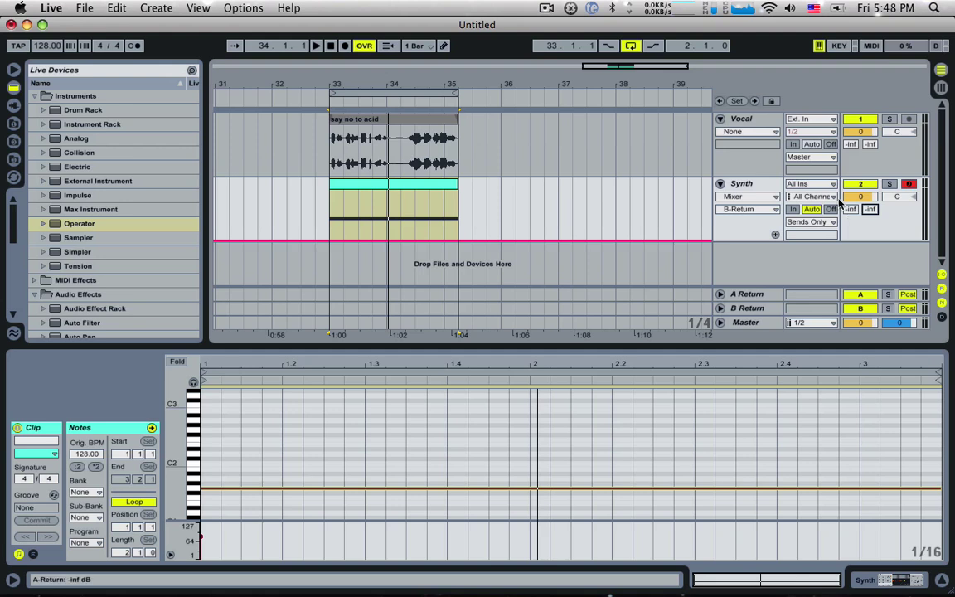
click(753, 123)
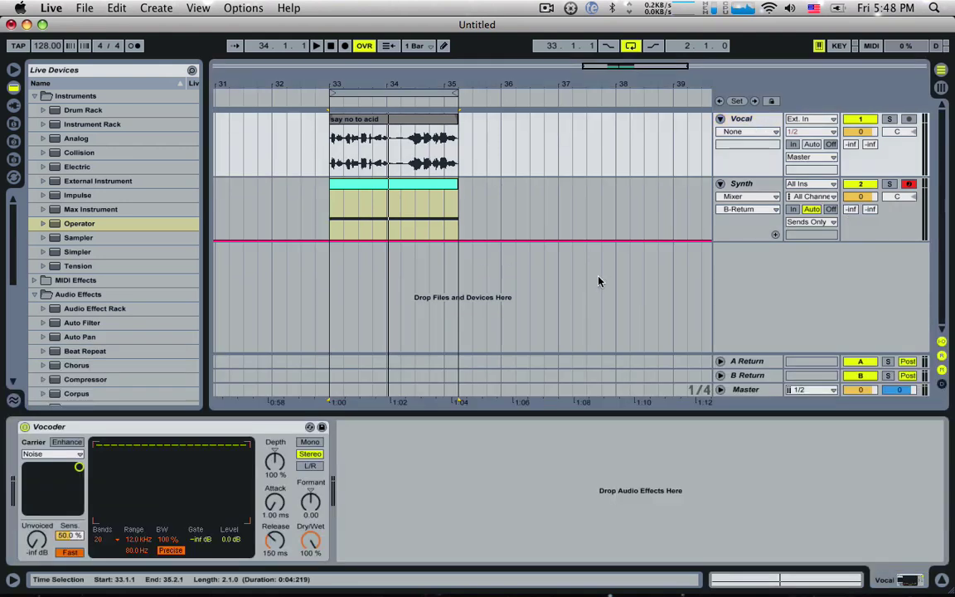
Set the Vocoder carrier to External, taking its audio from the Synth track.
click(38, 453)
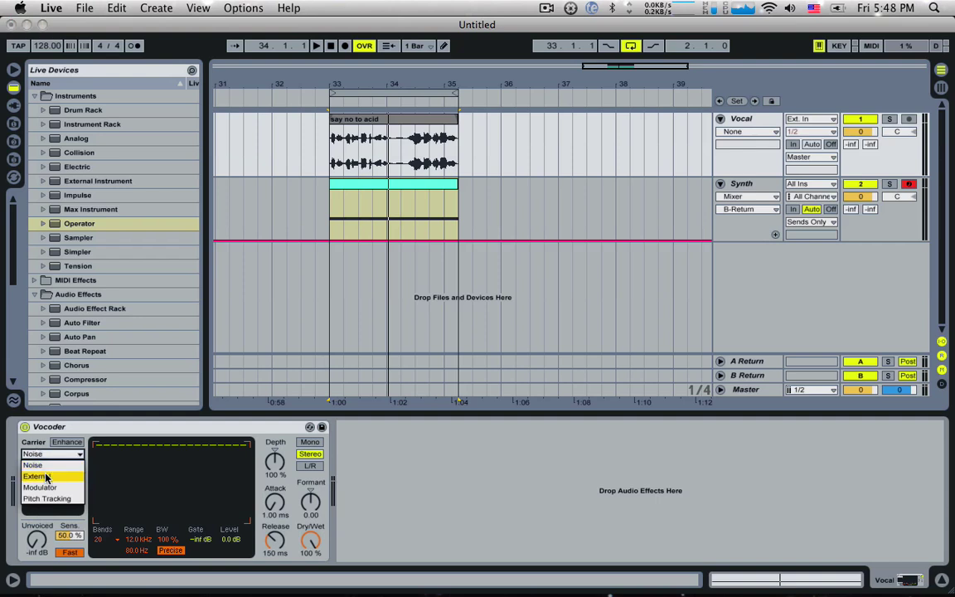
click(42, 470)
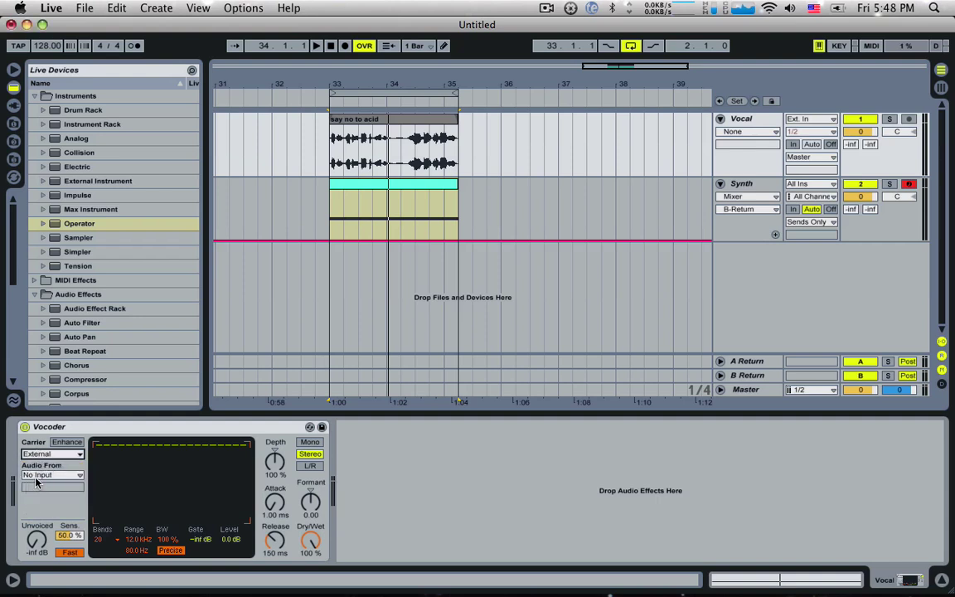
click(43, 477)
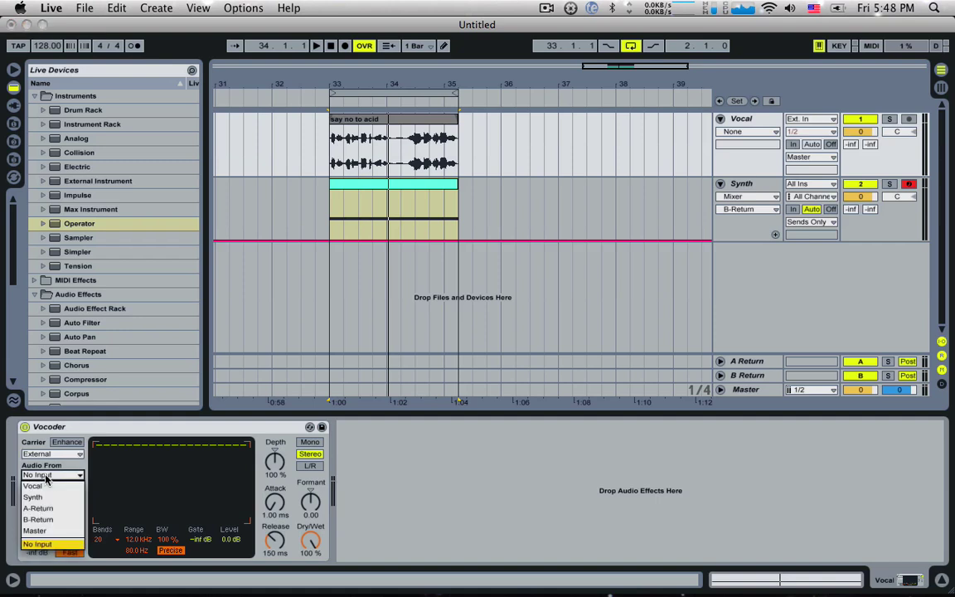
click(44, 497)
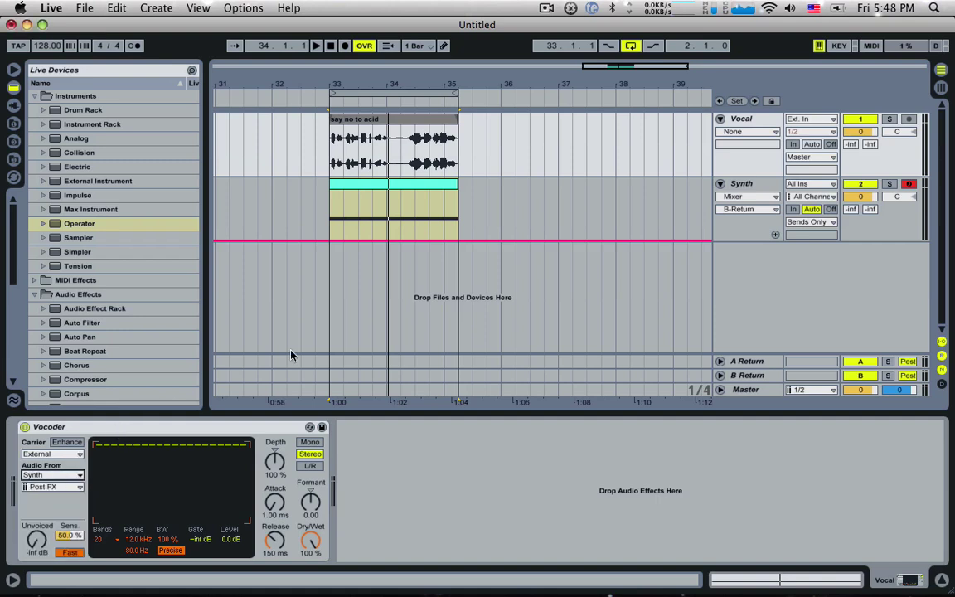
click(742, 184)
click(757, 119)
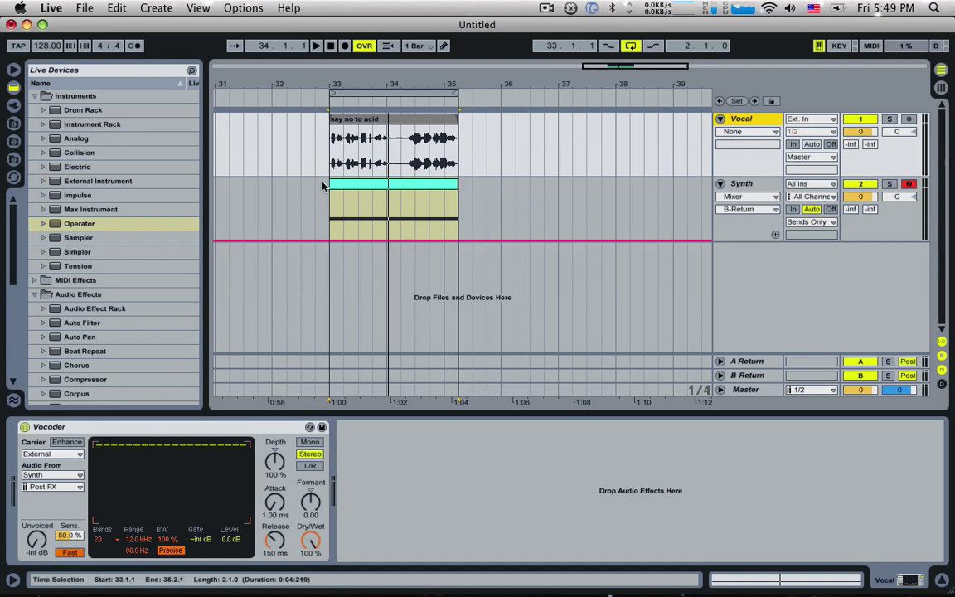
Play the vocoded vocal from bar 33 while watching the Vocoder.
click(331, 209)
key(space)
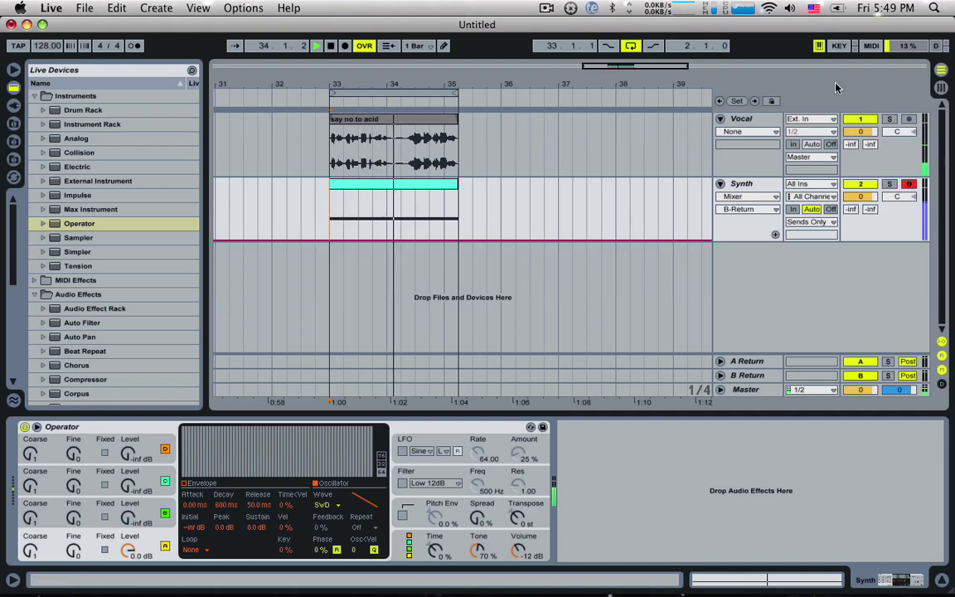
click(768, 124)
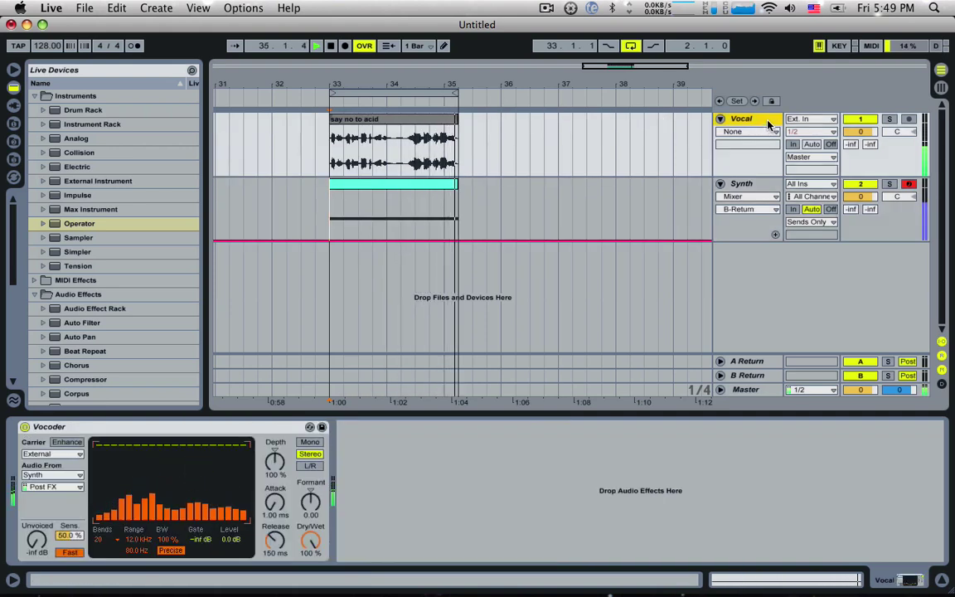
key(space)
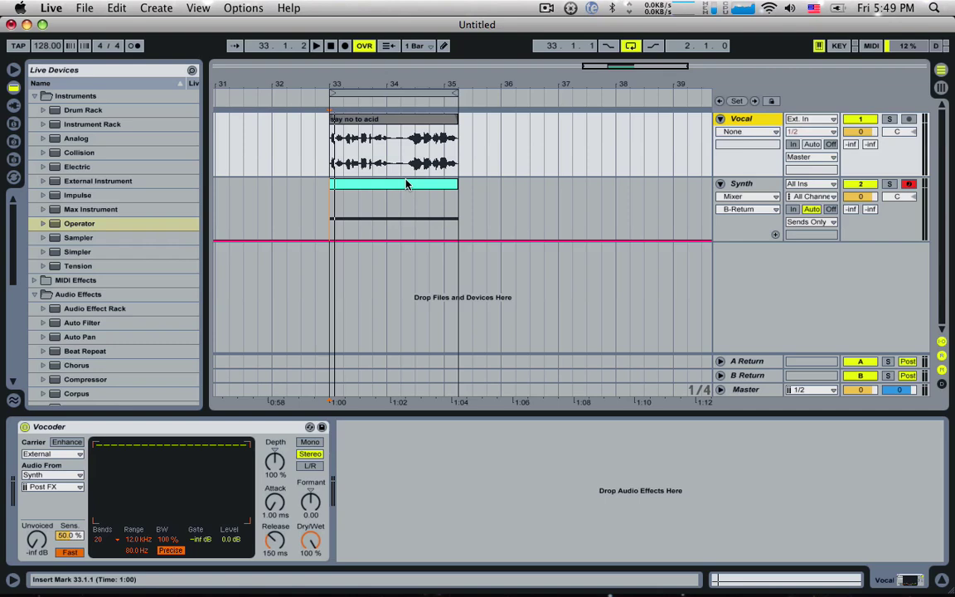
Drop the Synth clip's long G1 note an octave to G0 and play it back.
click(398, 218)
double_click(392, 204)
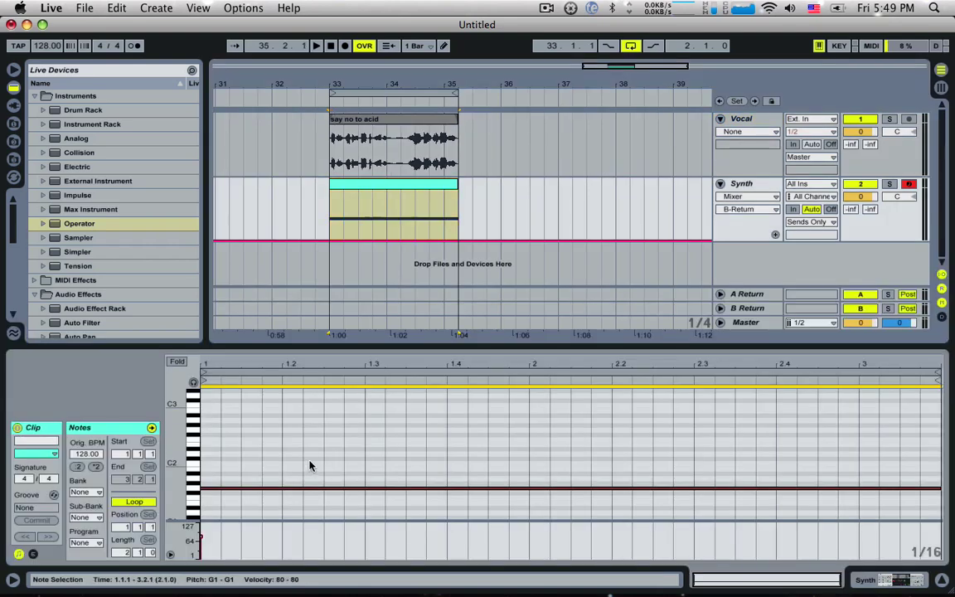
drag(309, 457, 306, 528)
key(shift+Down)
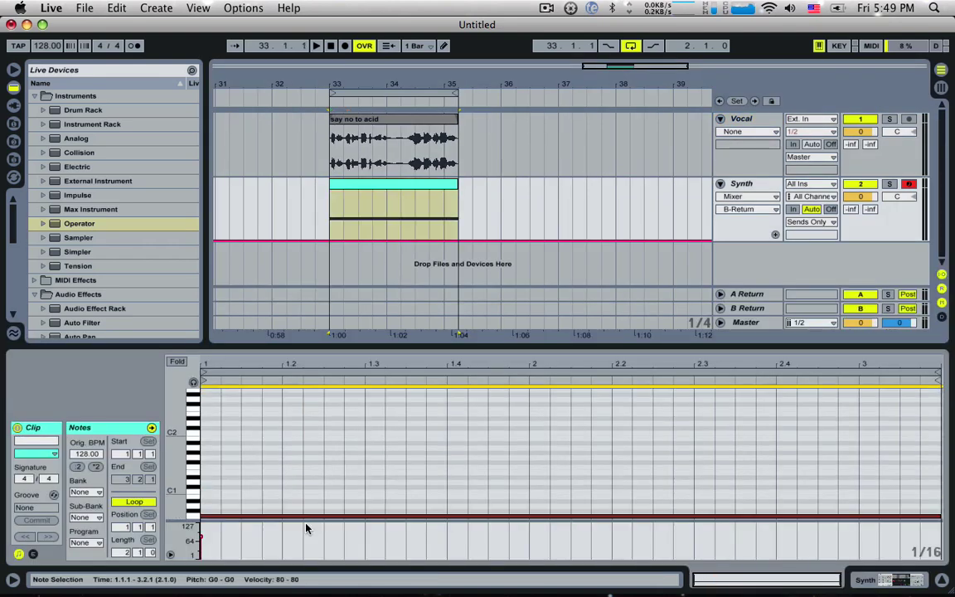
key(space)
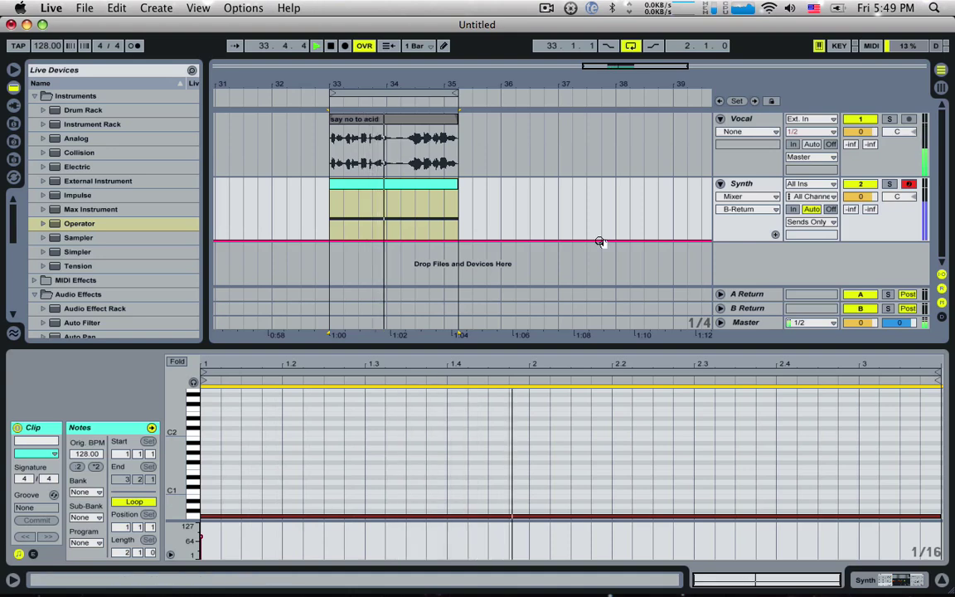
click(750, 192)
Try the Square D wave on Operator's oscillator and listen to it.
double_click(751, 193)
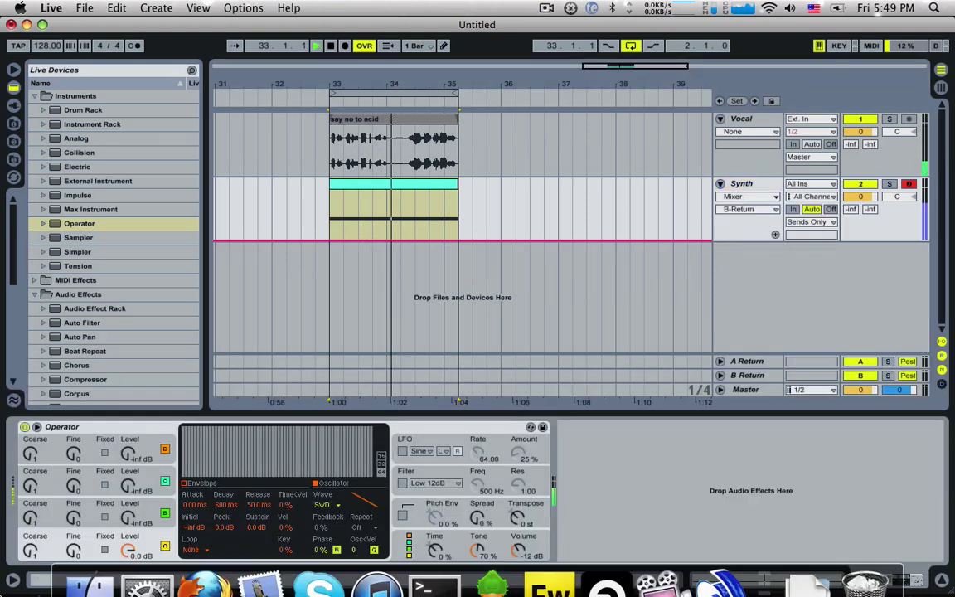
click(338, 505)
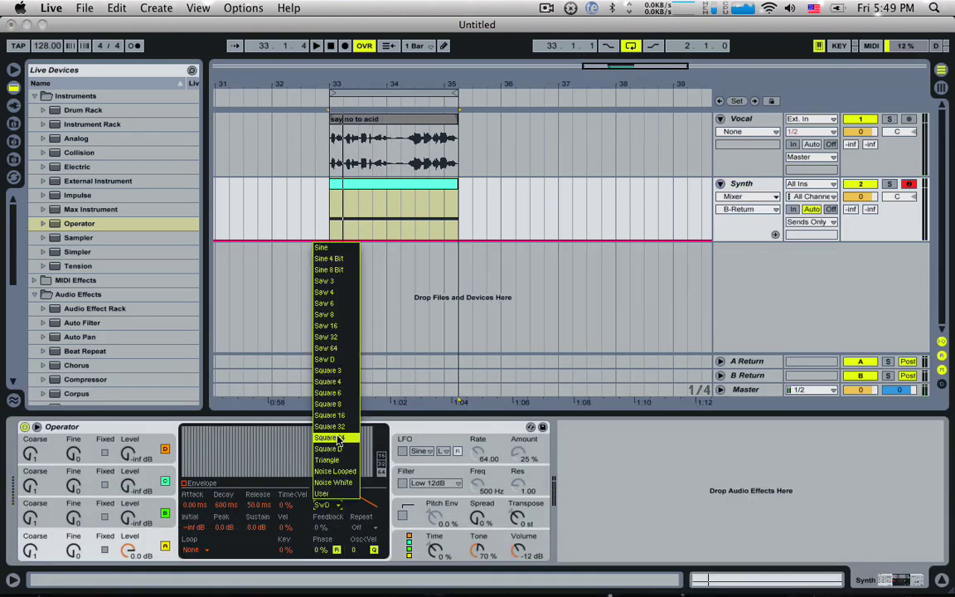
click(311, 406)
key(space)
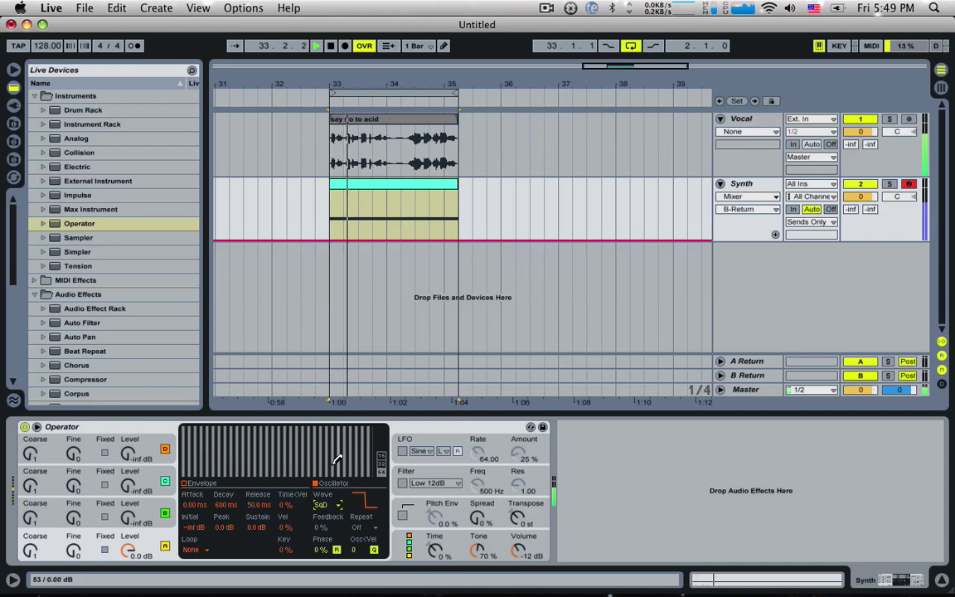
key(space)
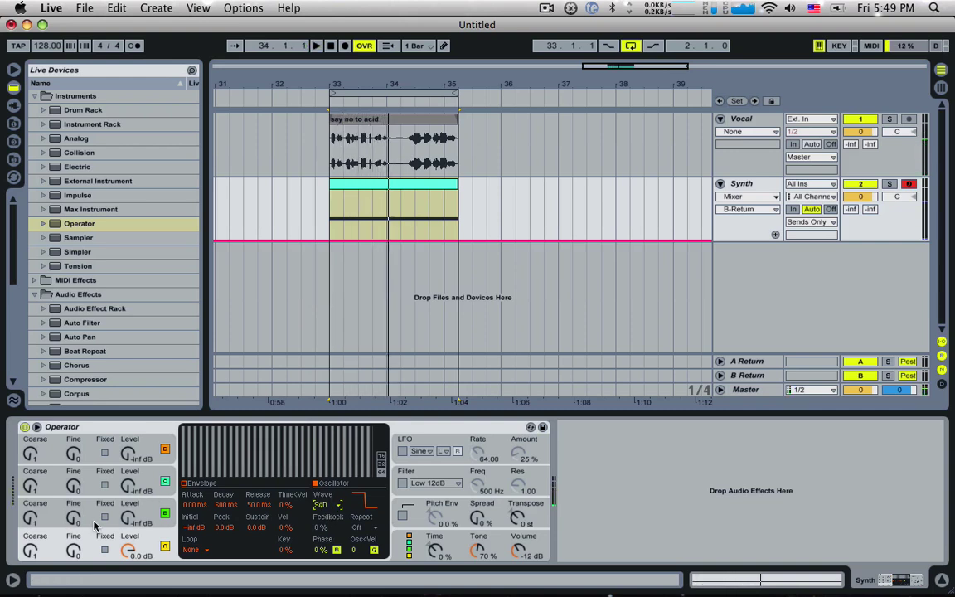
Raise oscillator B level to −8.3 dB, then set the oscillator wave back to Saw D.
drag(124, 520, 124, 547)
key(space)
key(space)
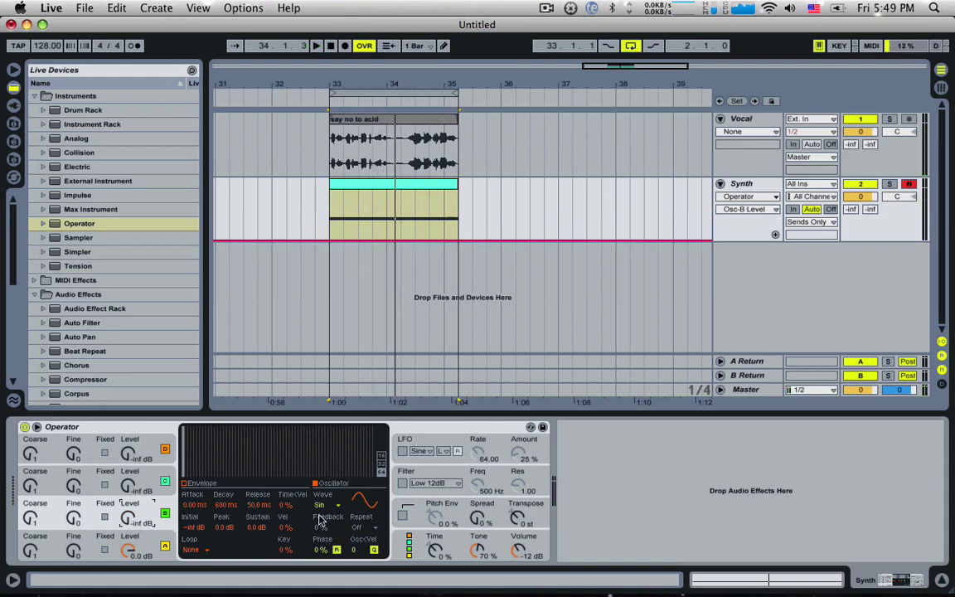
click(320, 507)
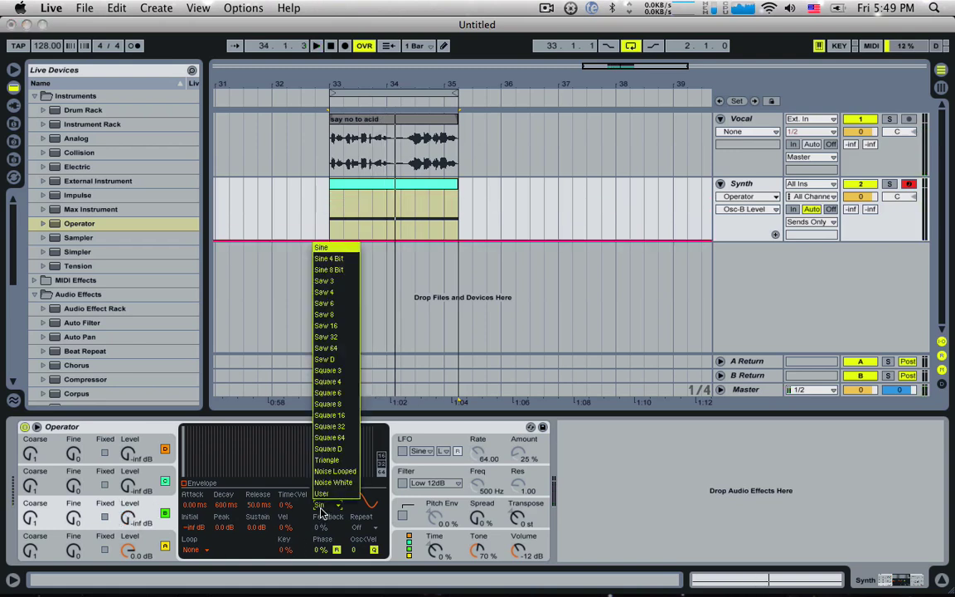
click(337, 359)
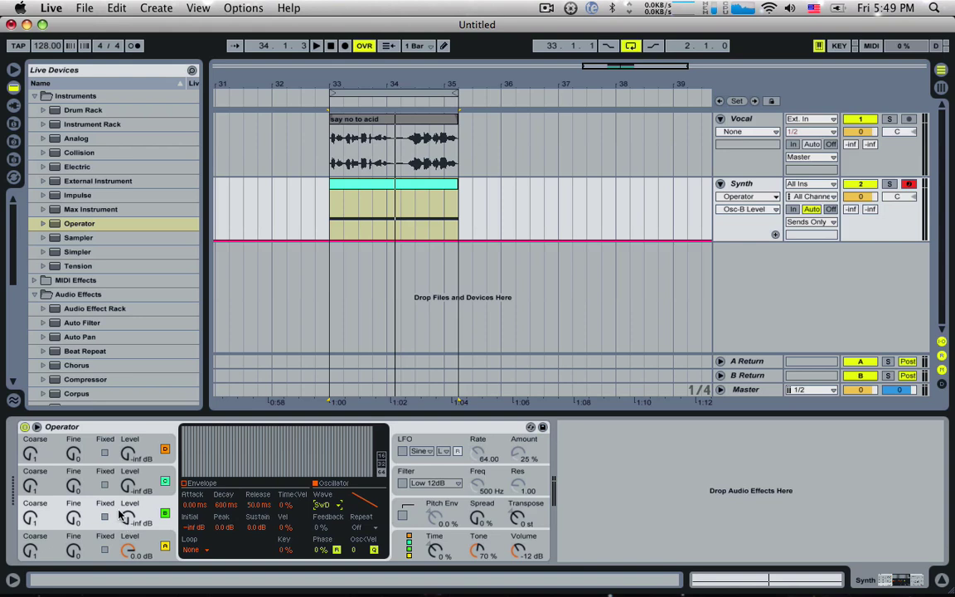
Check the Vocoder, open the Synth clip, and transpose its long note up to G2.
click(754, 125)
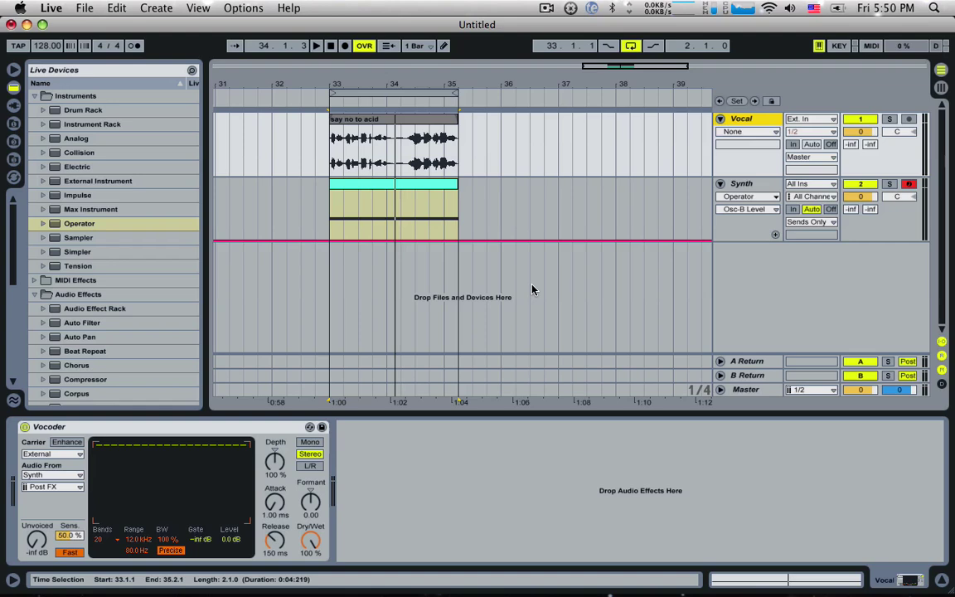
double_click(429, 195)
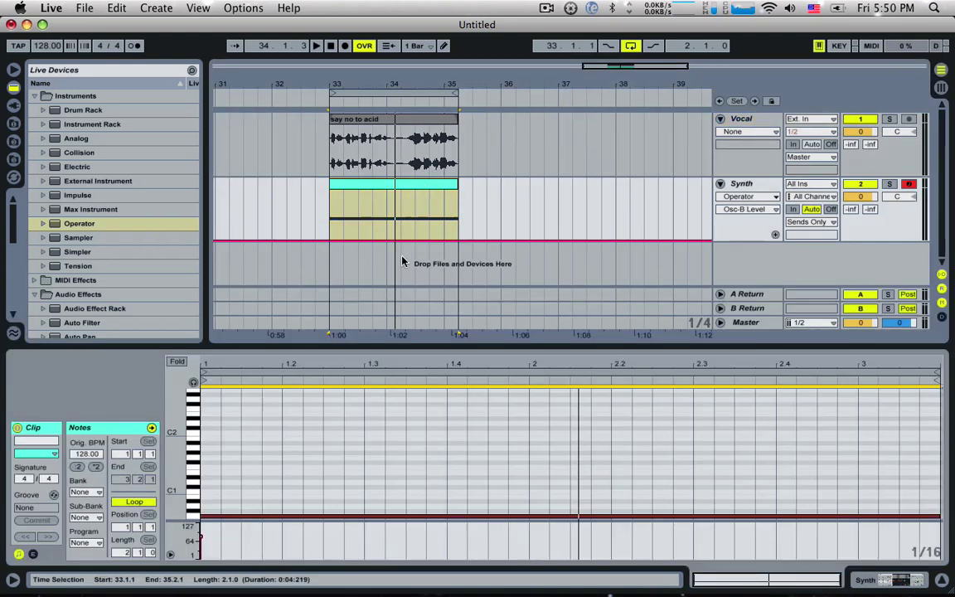
key(space)
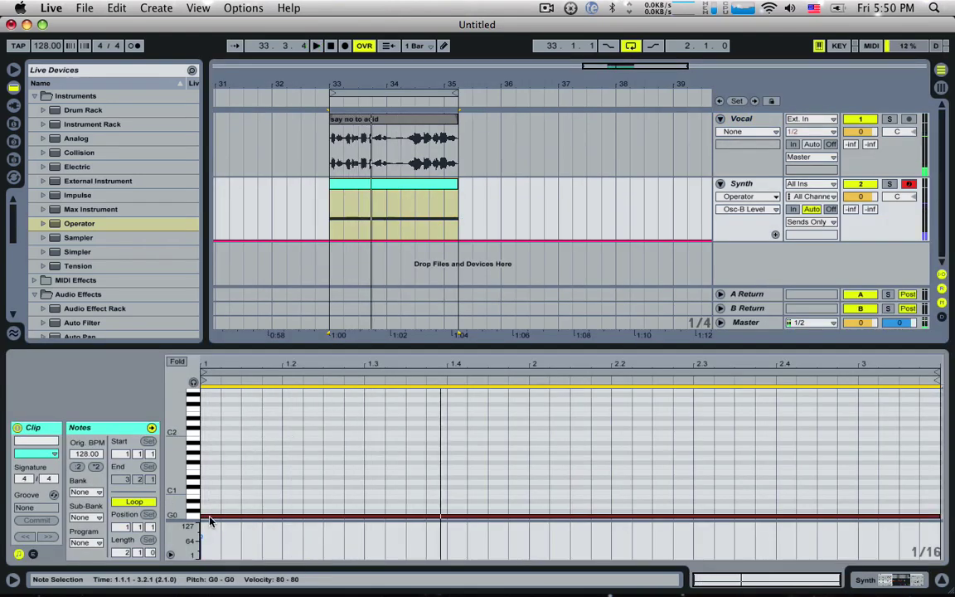
click(195, 461)
key(space)
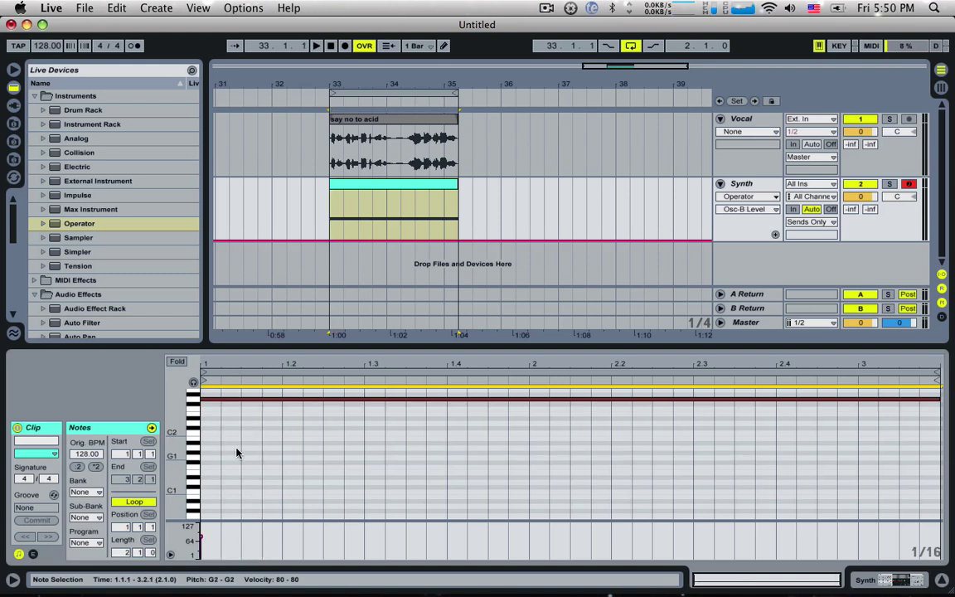
key(shift+Up)
Add two sustained chord notes and a D#3 from 2.2 to bar 3, then raise everything an octave.
drag(205, 448, 207, 412)
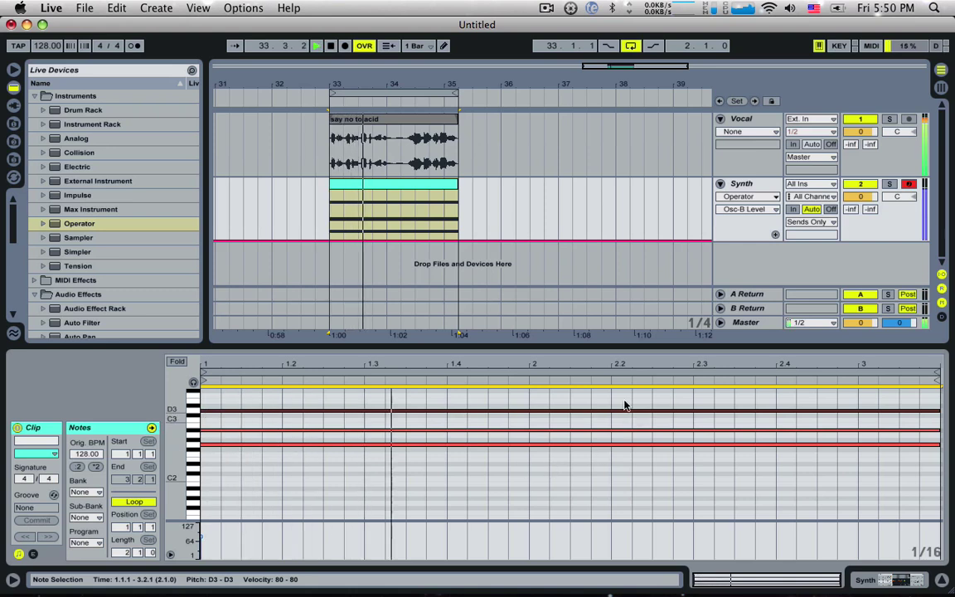
scroll(625, 401, up, 1)
click(621, 437)
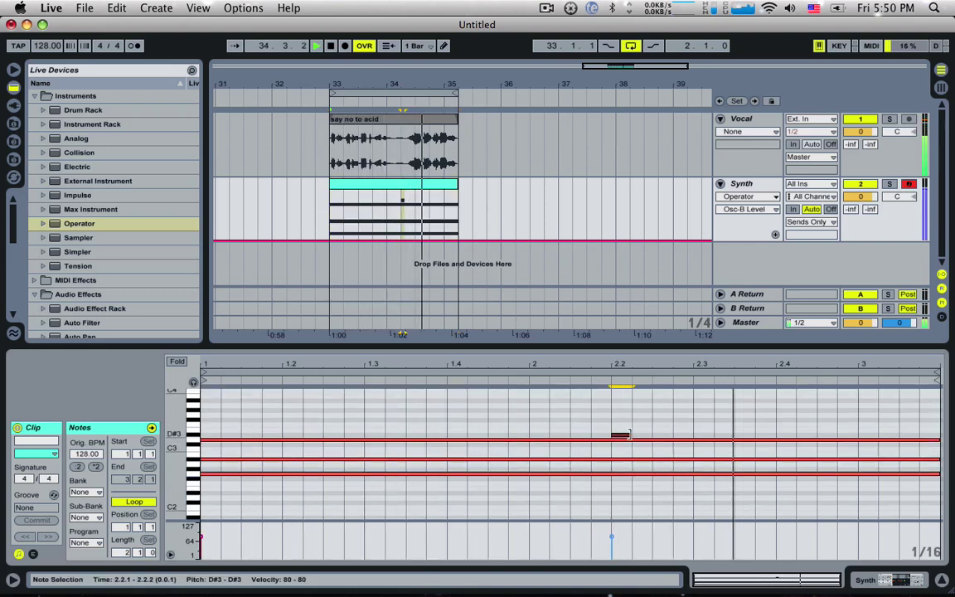
drag(630, 437, 868, 445)
key(ctrl+a)
key(shift+Up)
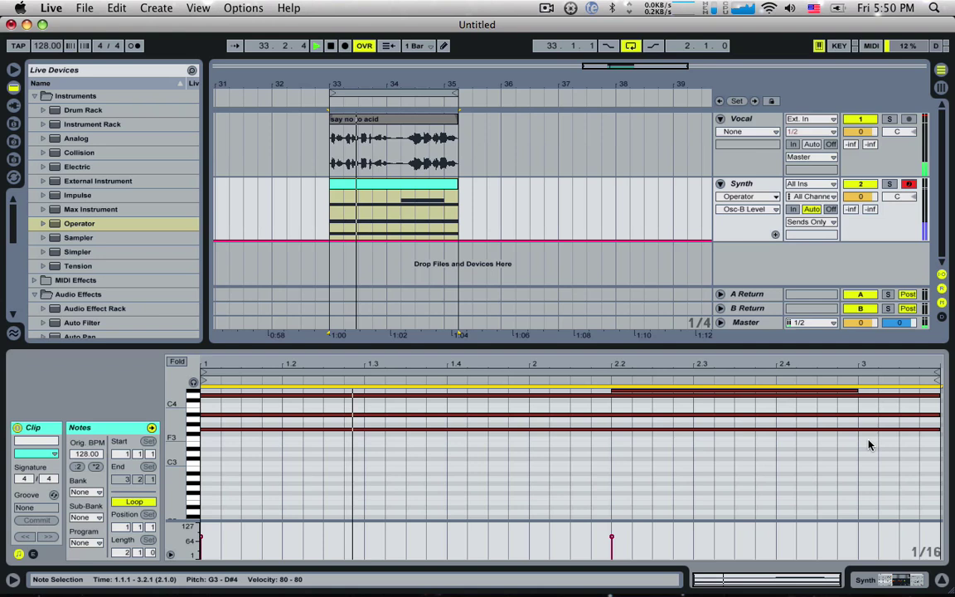
Add an A4 note from beat 2.2, lengthened to near bar 3.
scroll(699, 469, up, 2)
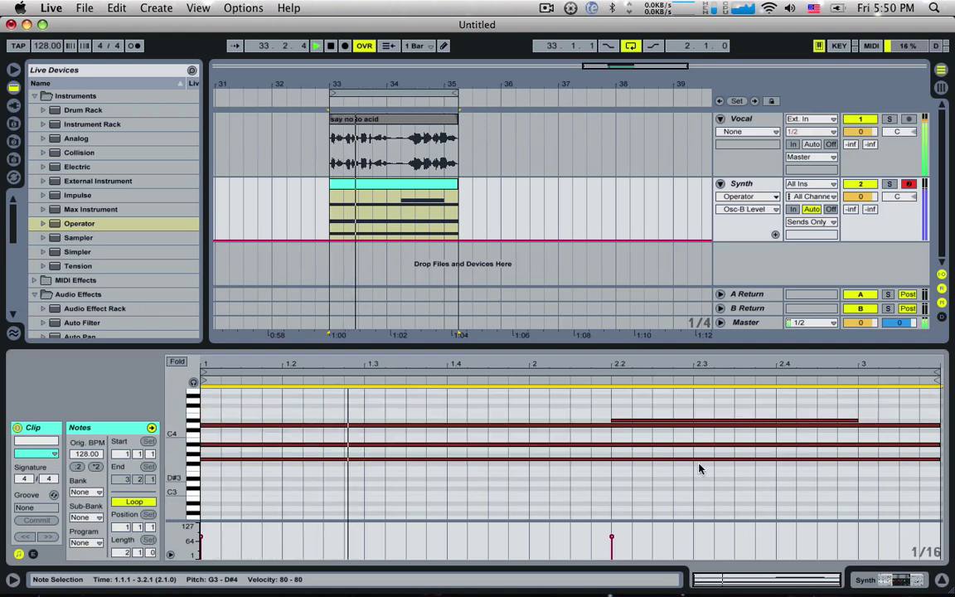
click(622, 388)
drag(761, 388, 918, 388)
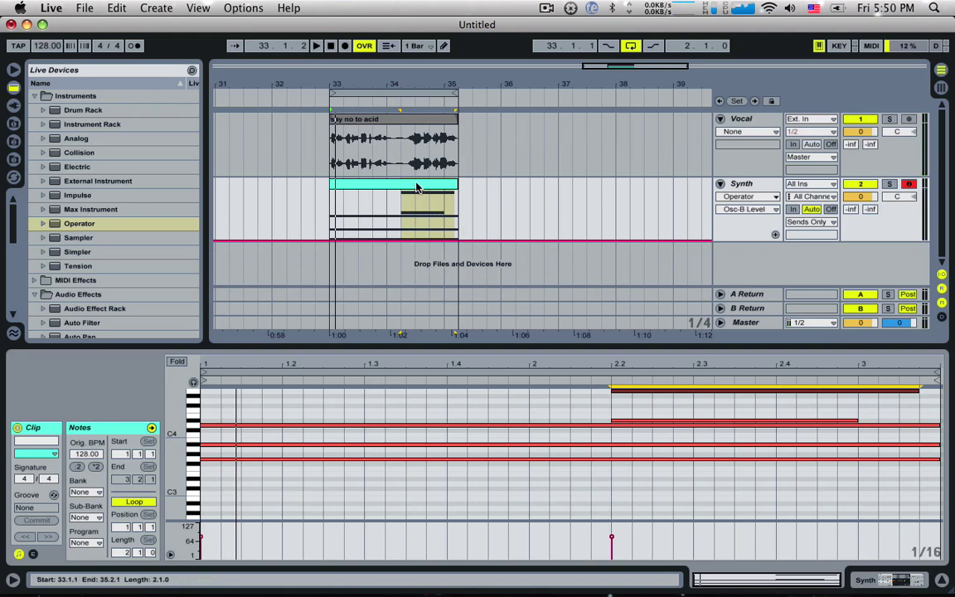
click(387, 184)
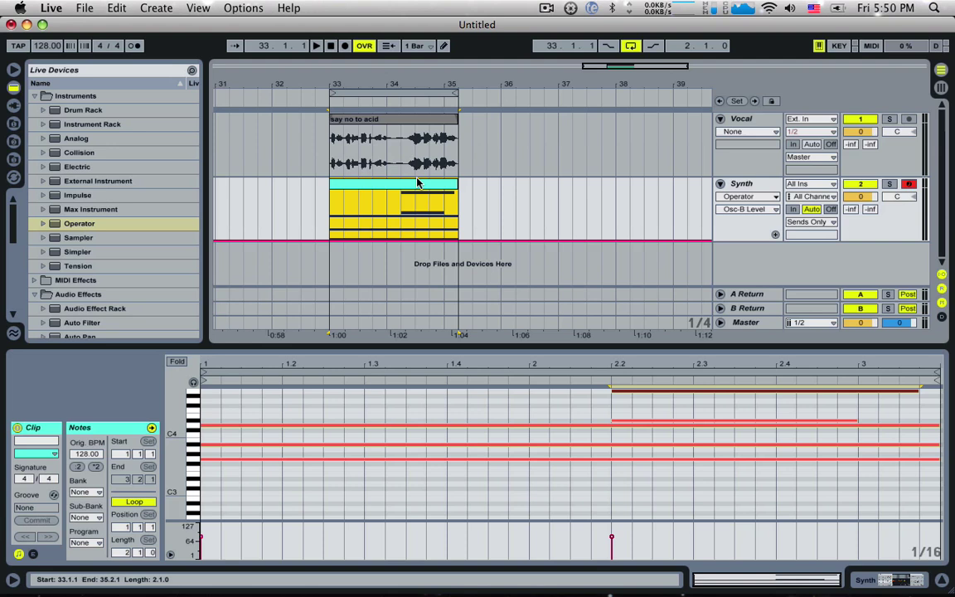
Replace the Synth clip's chord notes with a single G1 note about two bars long.
click(277, 412)
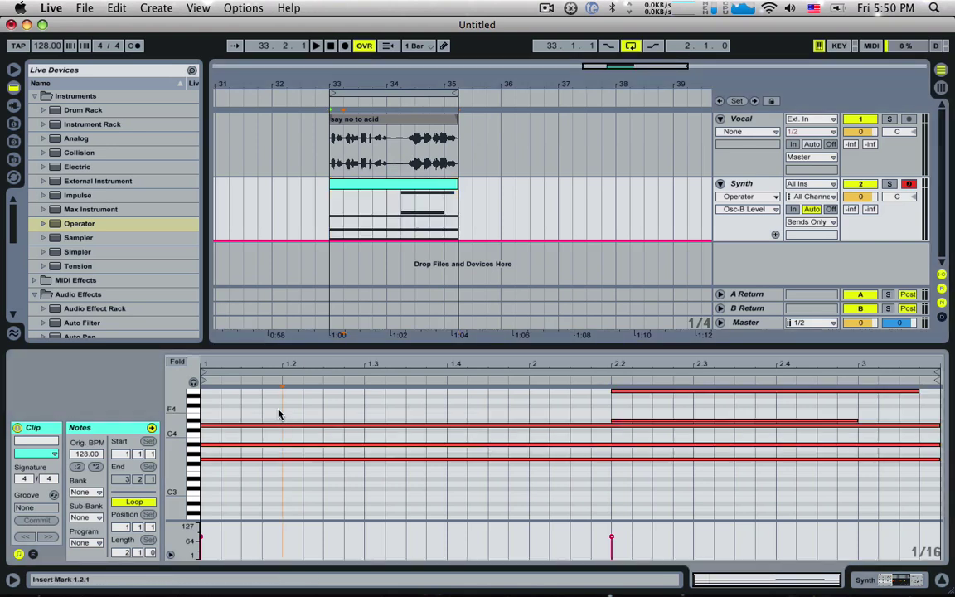
key(super+a)
key(Delete)
scroll(220, 475, down, 1)
scroll(220, 474, down, 5)
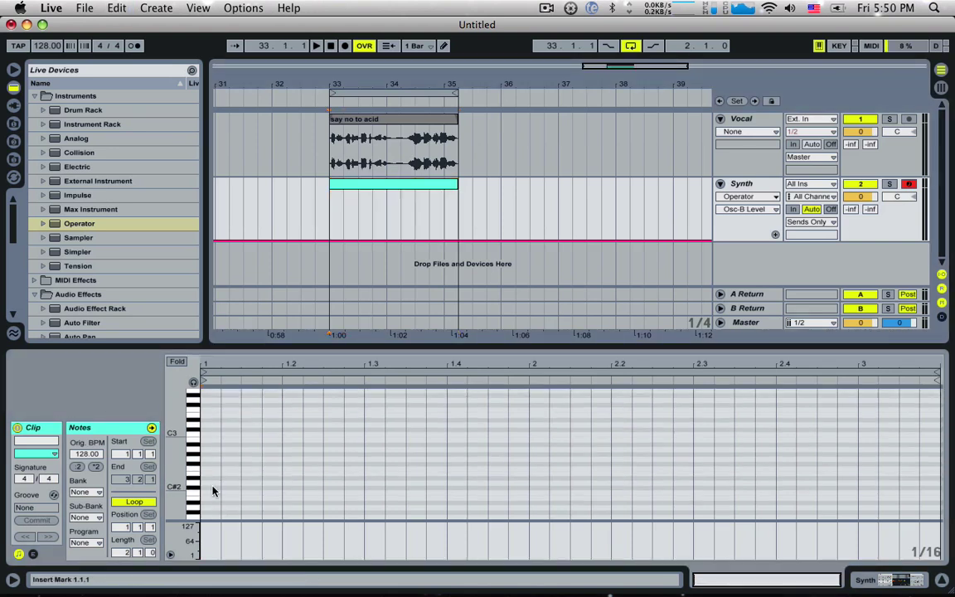
double_click(213, 460)
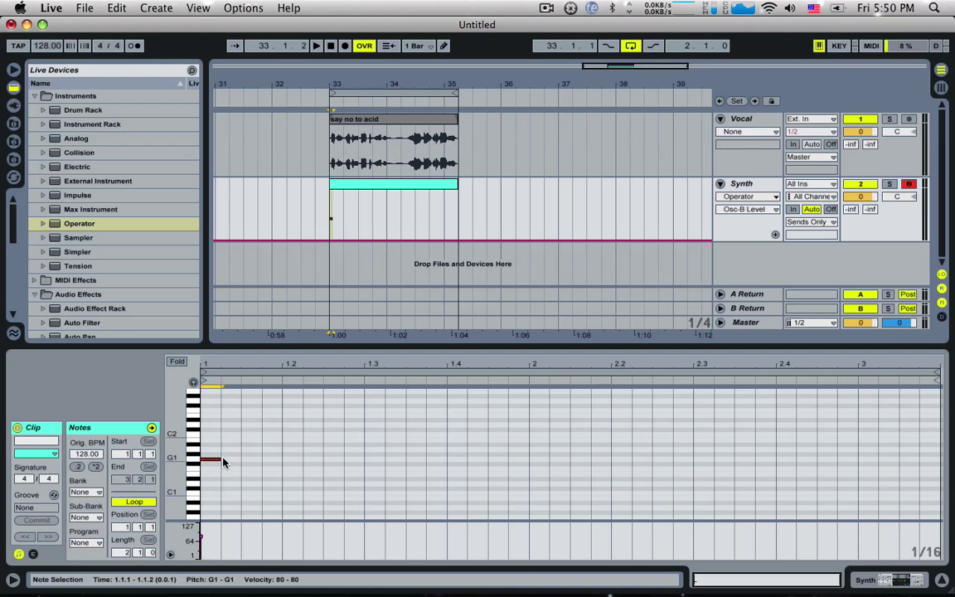
drag(220, 460, 939, 461)
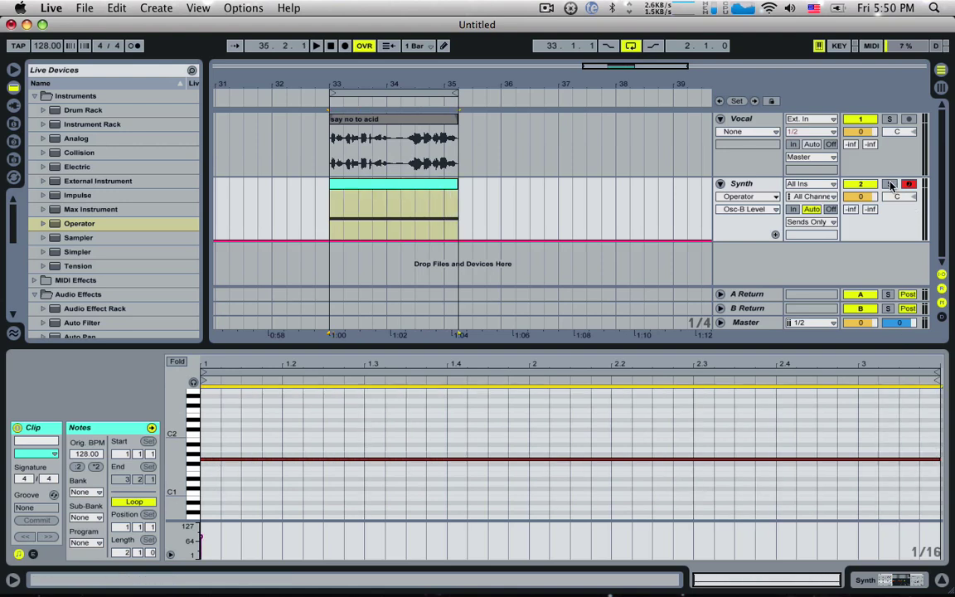
Route the Synth track to Master, solo it, and set its Operator waveform to Saw D.
click(817, 222)
click(808, 258)
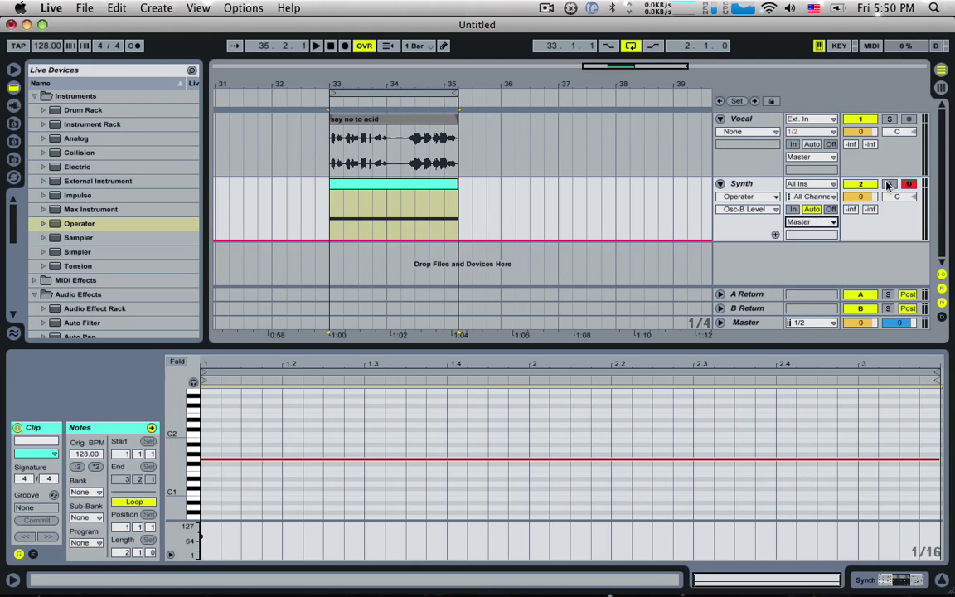
click(889, 184)
key(space)
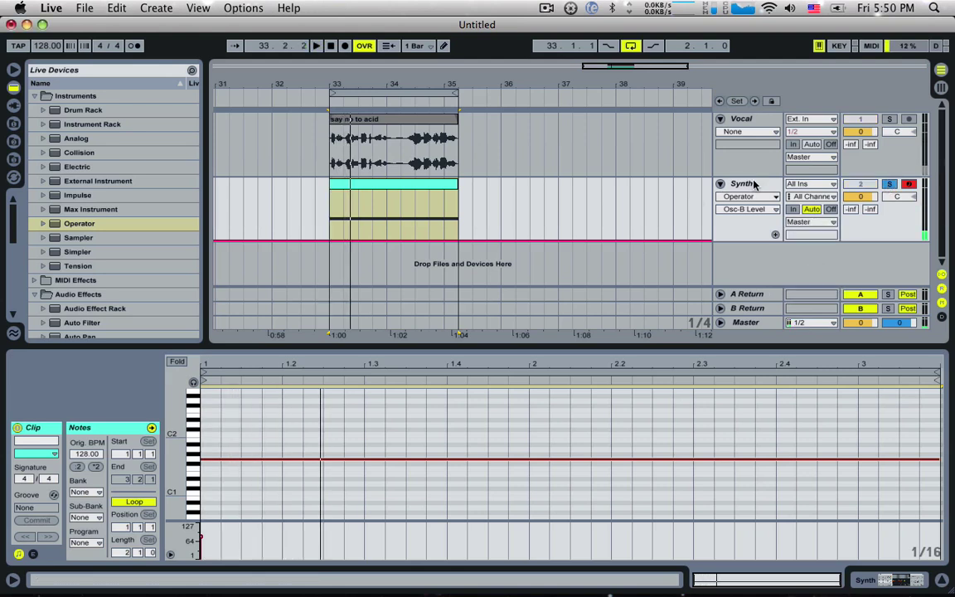
click(740, 183)
click(326, 498)
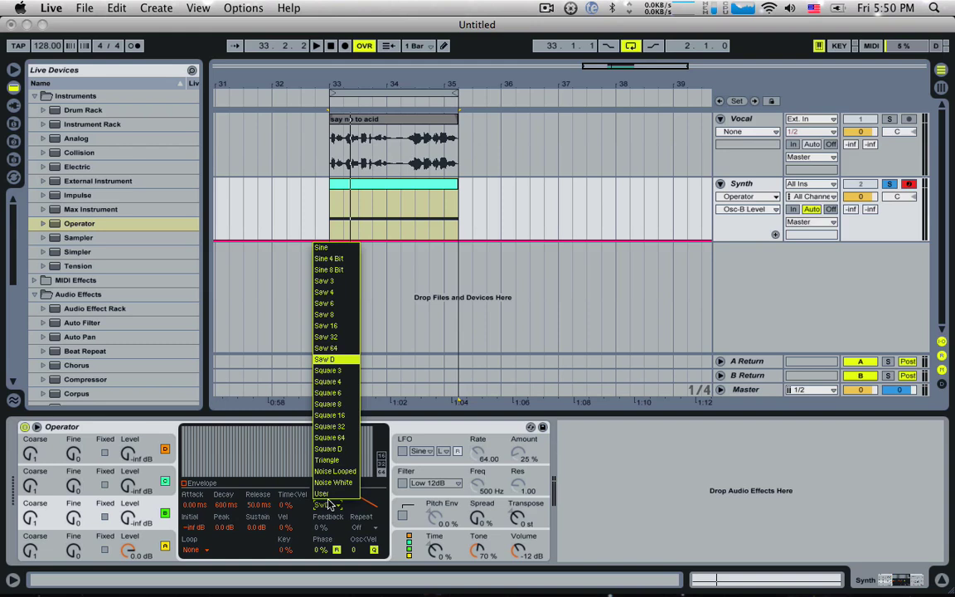
click(337, 361)
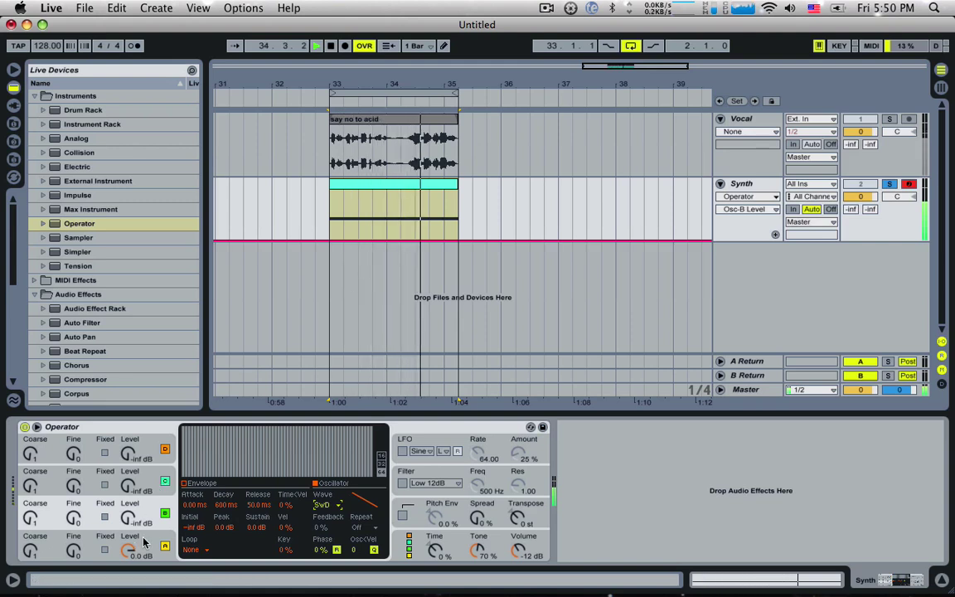
Load a fresh Operator on the Synth track with the Saw D waveform and audition it.
double_click(377, 183)
key(space)
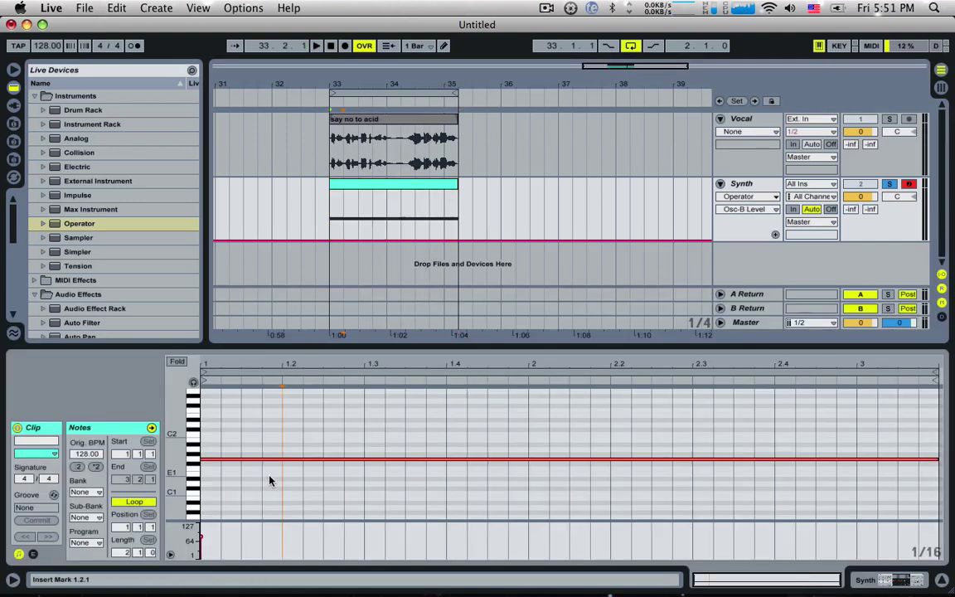
key(space)
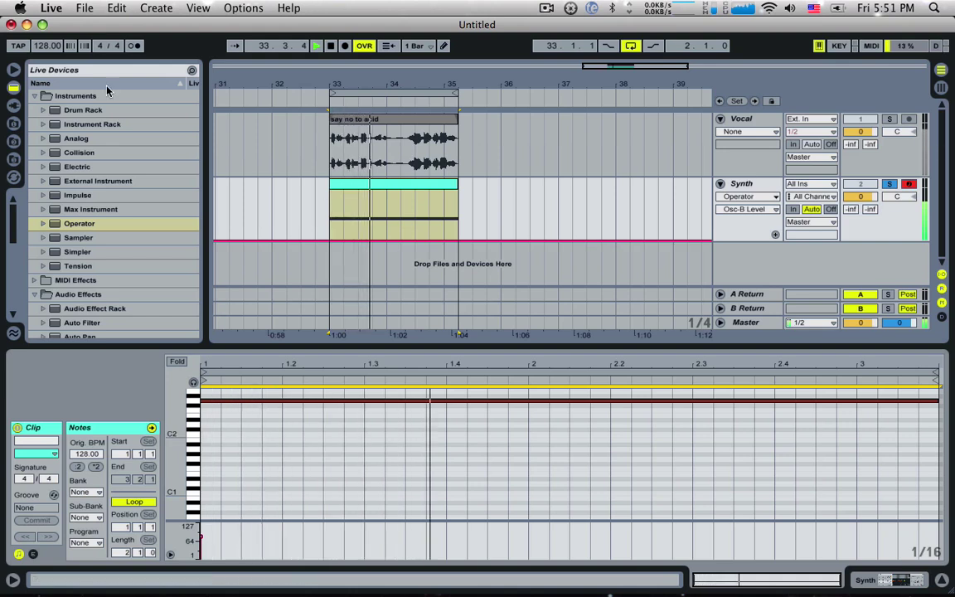
key(space)
double_click(80, 223)
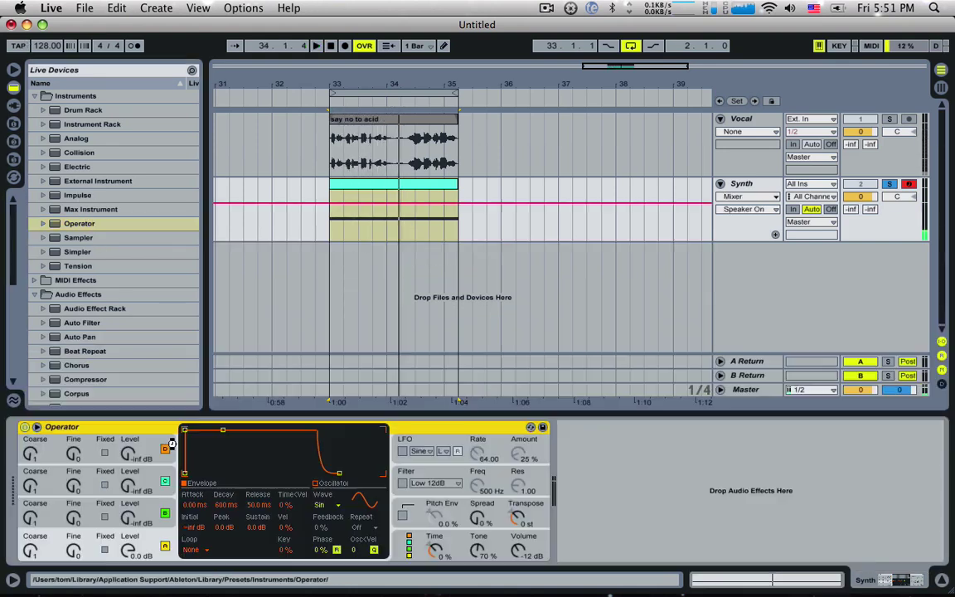
click(319, 505)
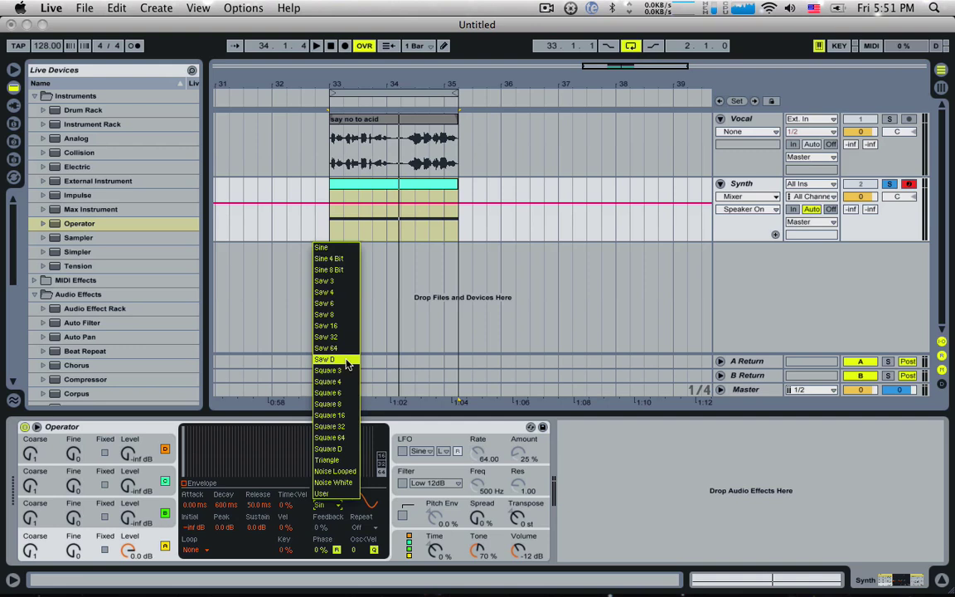
click(321, 363)
key(space)
Drop the Synth note down one octave and select the clip's time range.
double_click(371, 200)
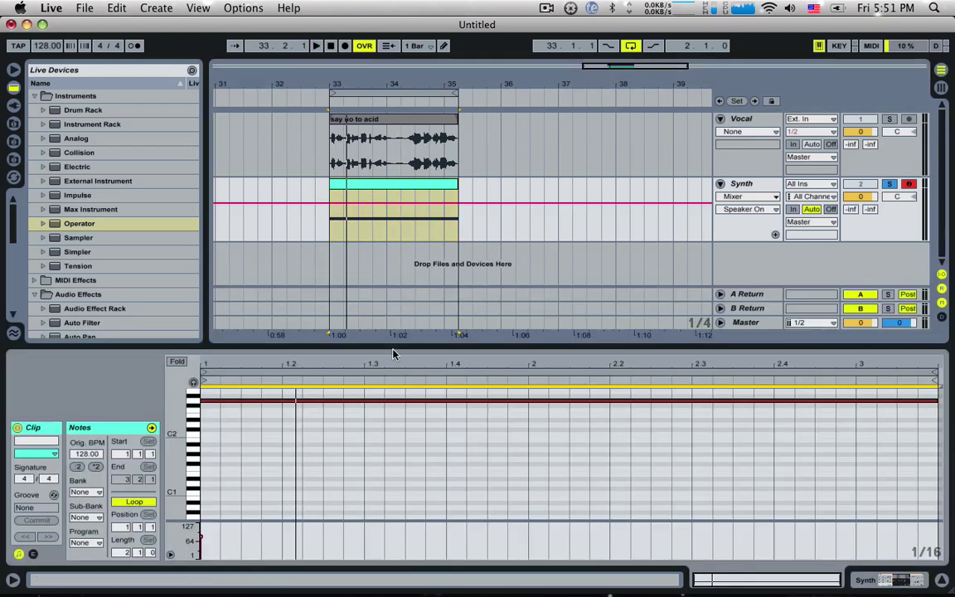
key(super+a)
key(shift+Down)
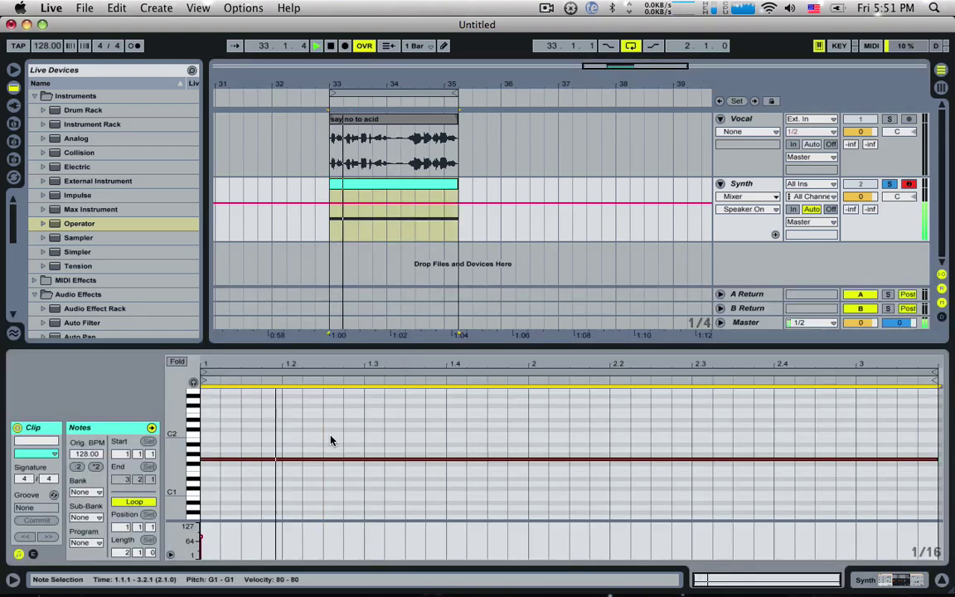
key(space)
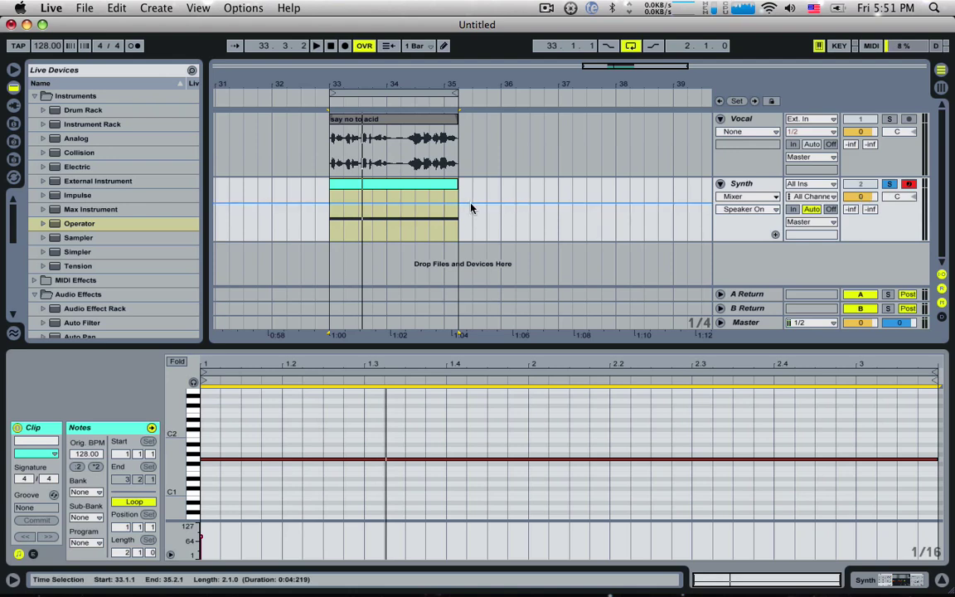
drag(461, 209, 329, 222)
Render the soloed saw selection from Master as an audio file named Saw.
key(super+shift+r)
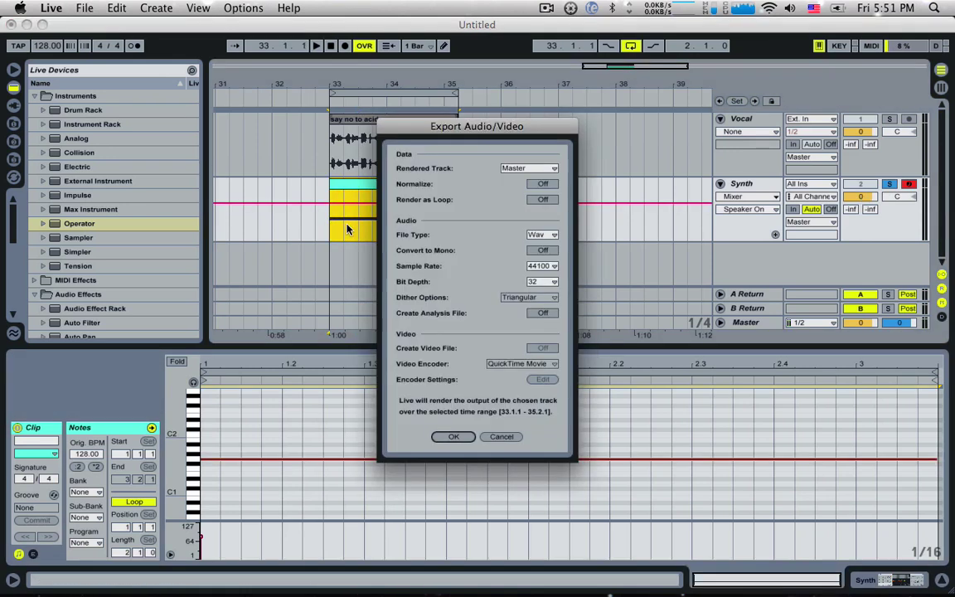
click(452, 437)
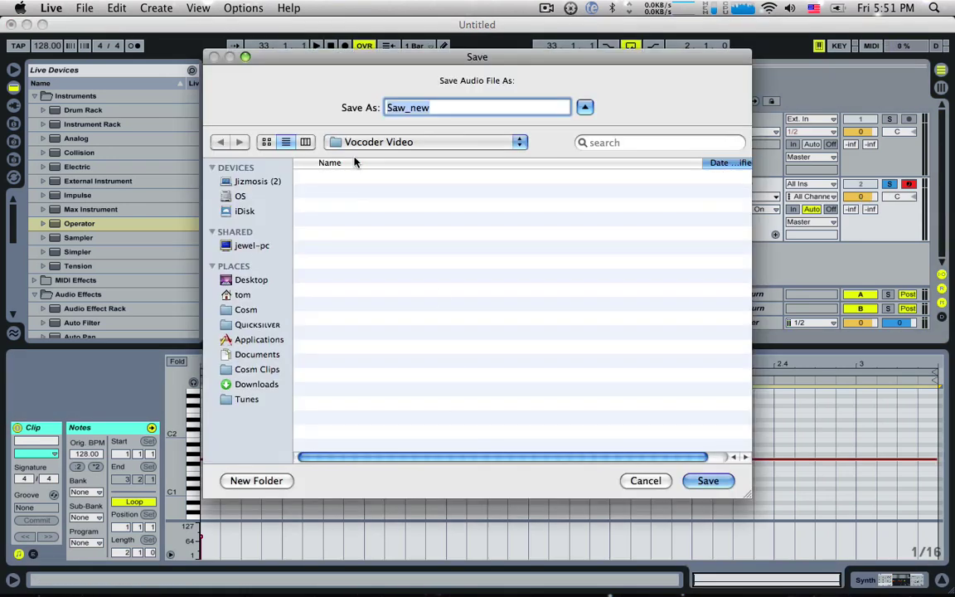
click(437, 107)
drag(437, 107, 373, 106)
click(463, 107)
key(BackSpace)
key(BackSpace)
key(BackSpace)
key(BackSpace)
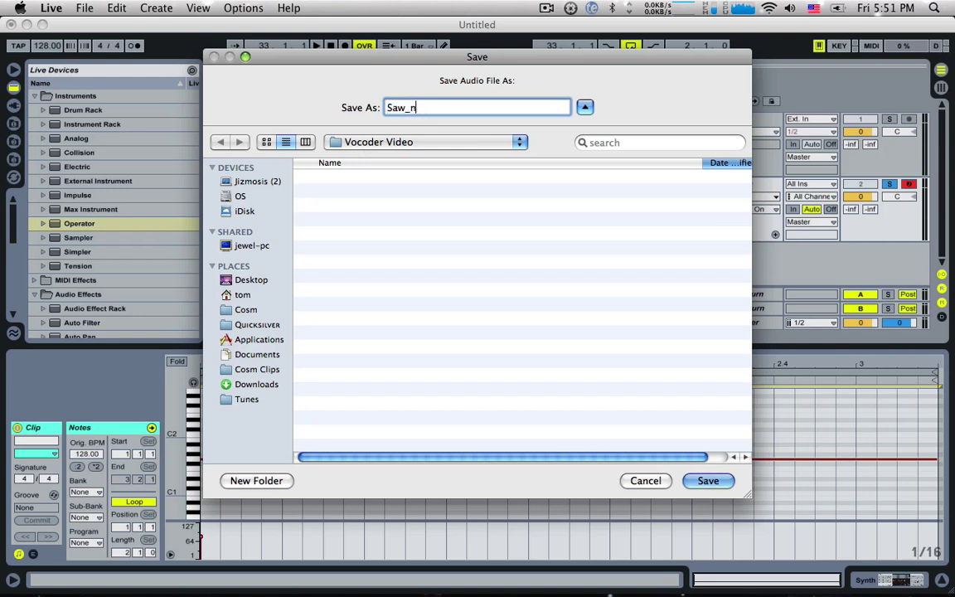
key(Return)
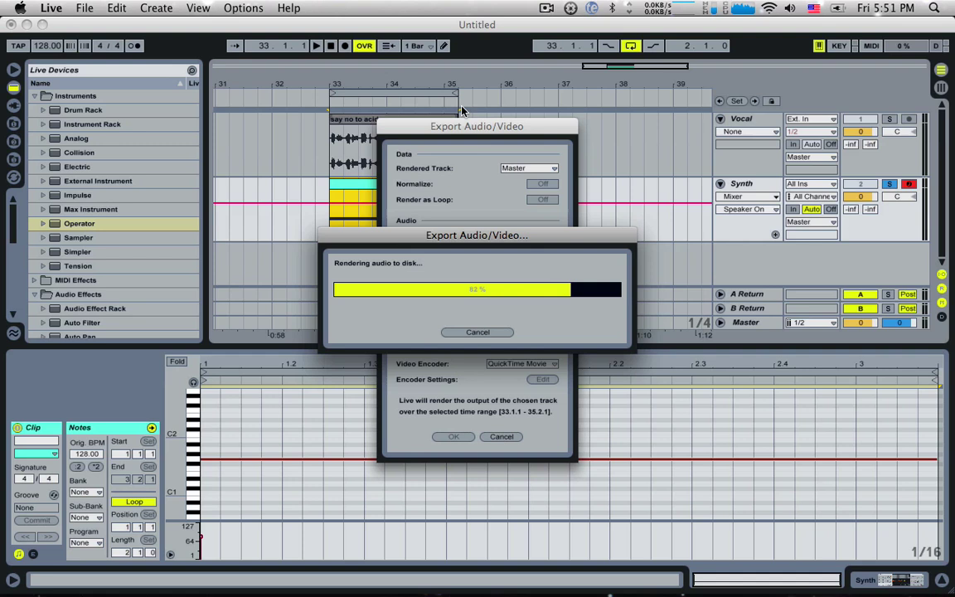
Solo the Vocal track with its vocoder switched off and export its clip range as Vocal.
click(889, 118)
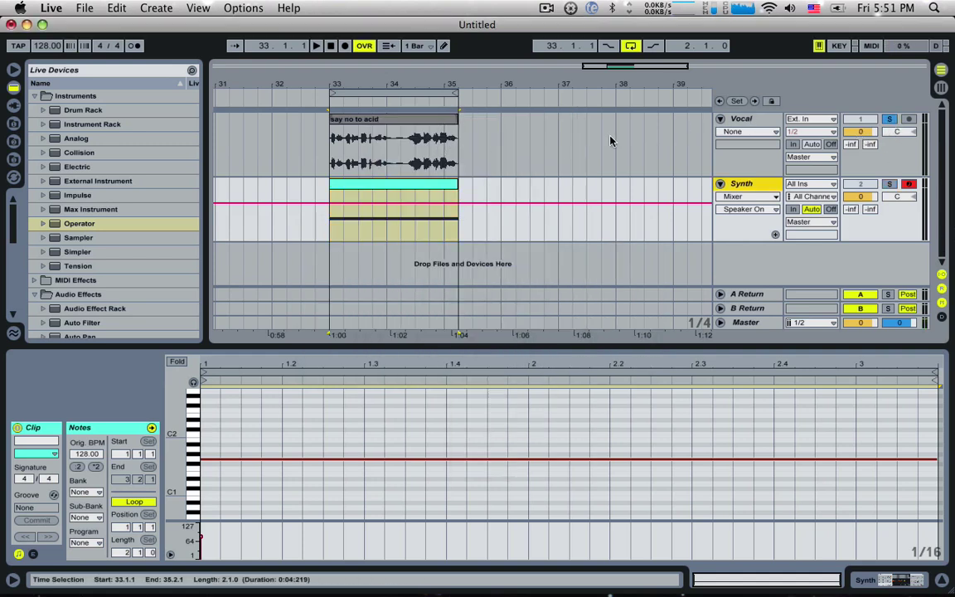
click(610, 141)
click(24, 427)
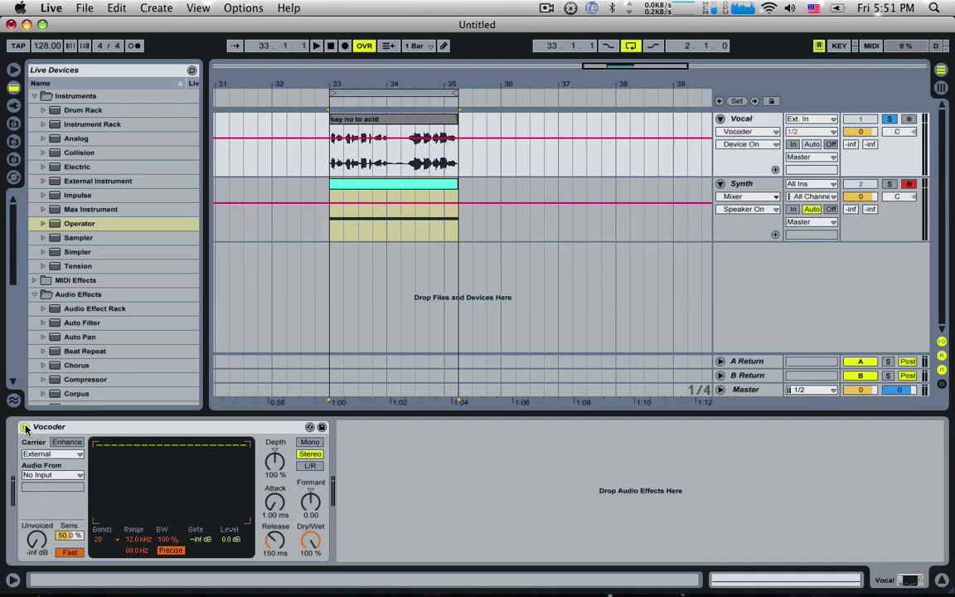
click(315, 144)
key(space)
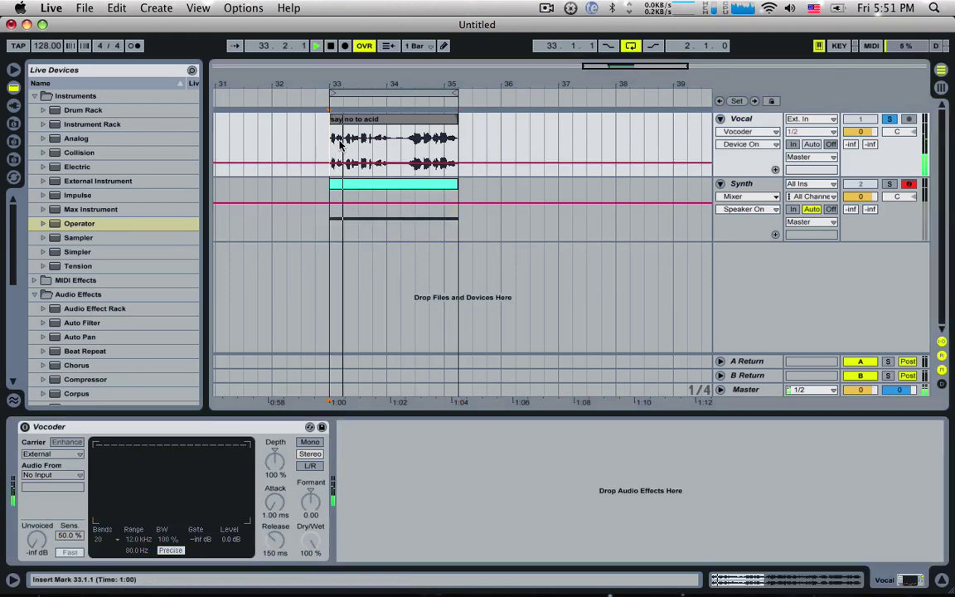
drag(333, 150, 461, 157)
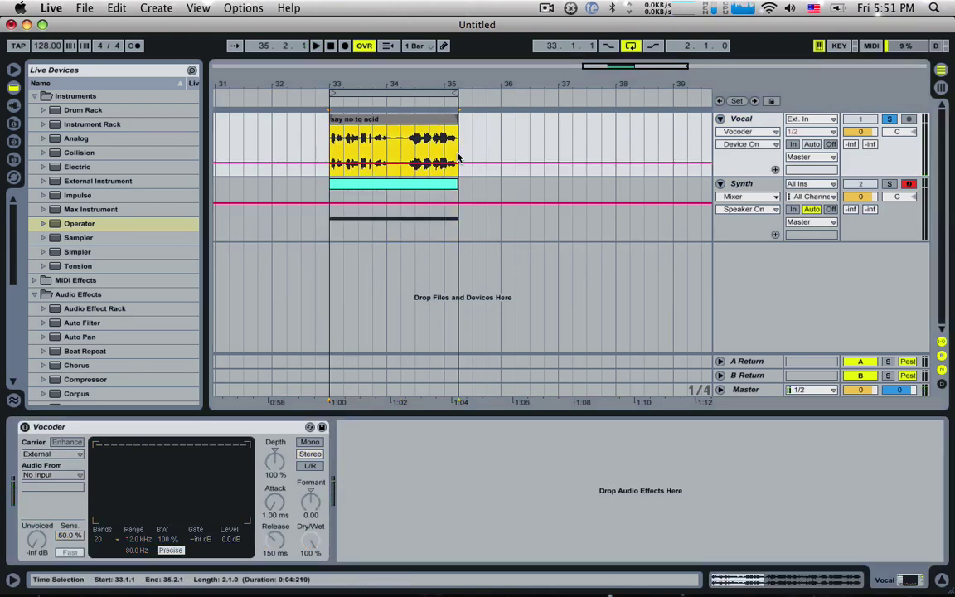
key(super+shift+r)
key(Return)
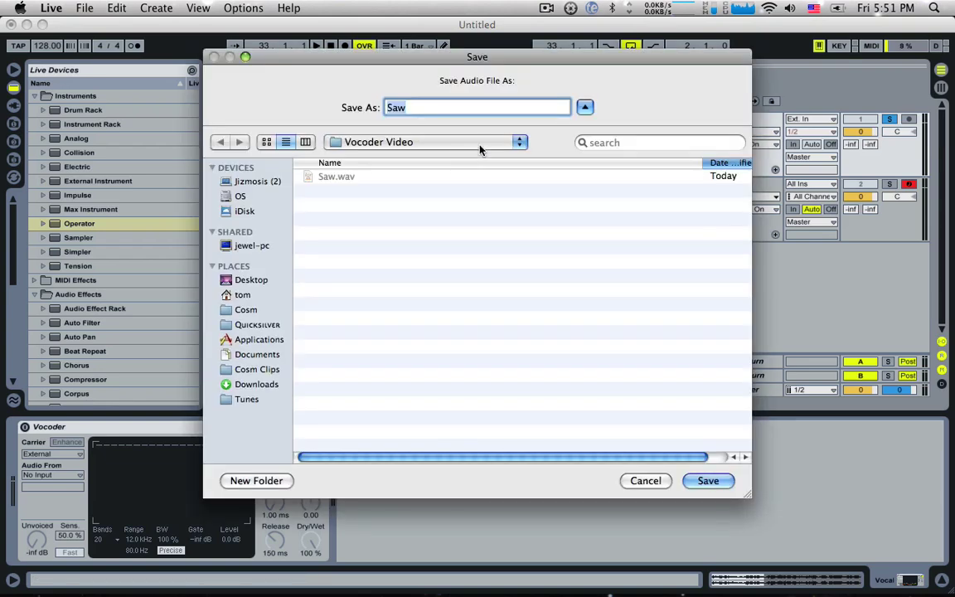
text(Voc)
key(Return)
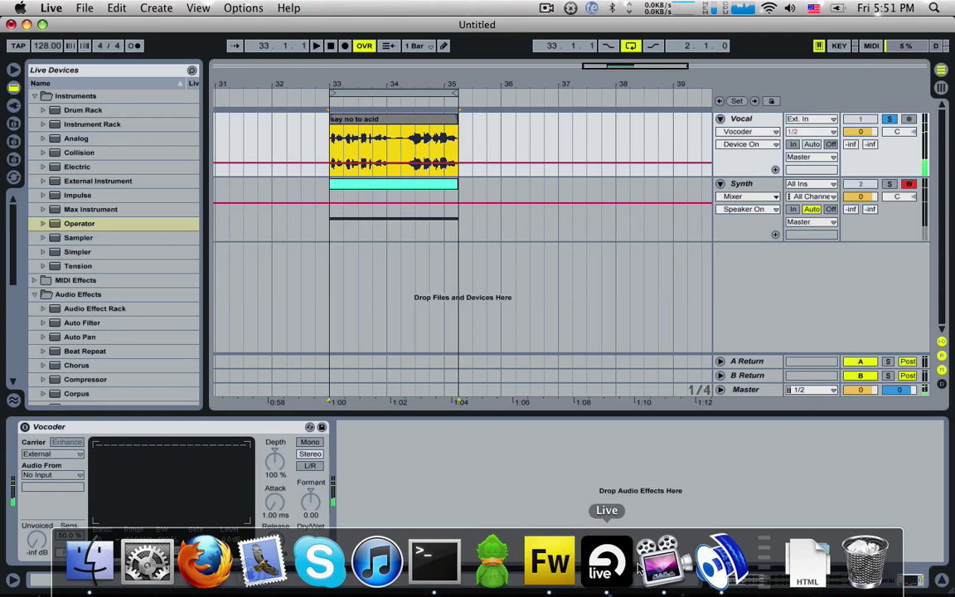
Switch to Photosounder from the Dock.
click(715, 560)
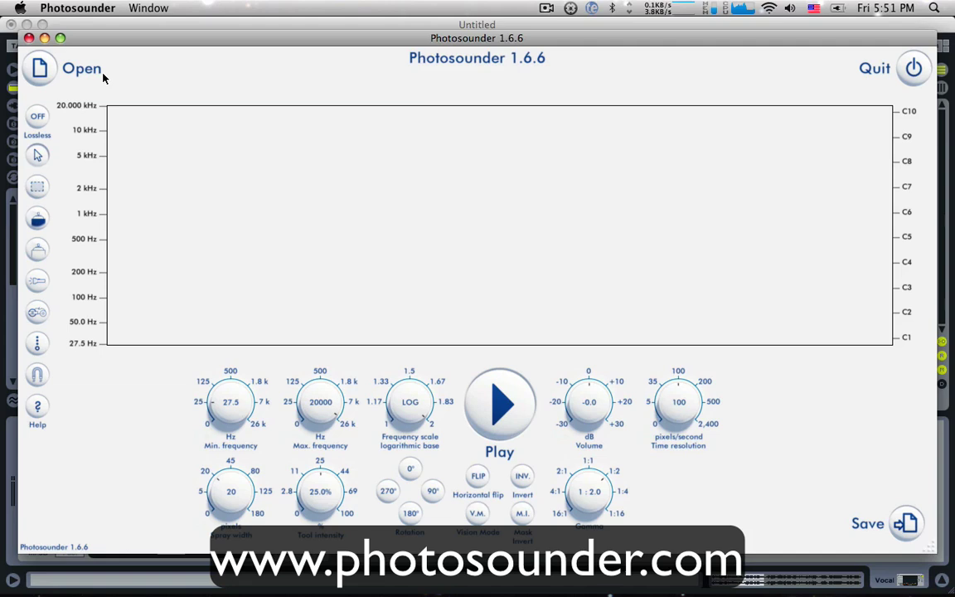
Load Saw.wav into Photosounder as a spectrogram and briefly play it.
click(42, 71)
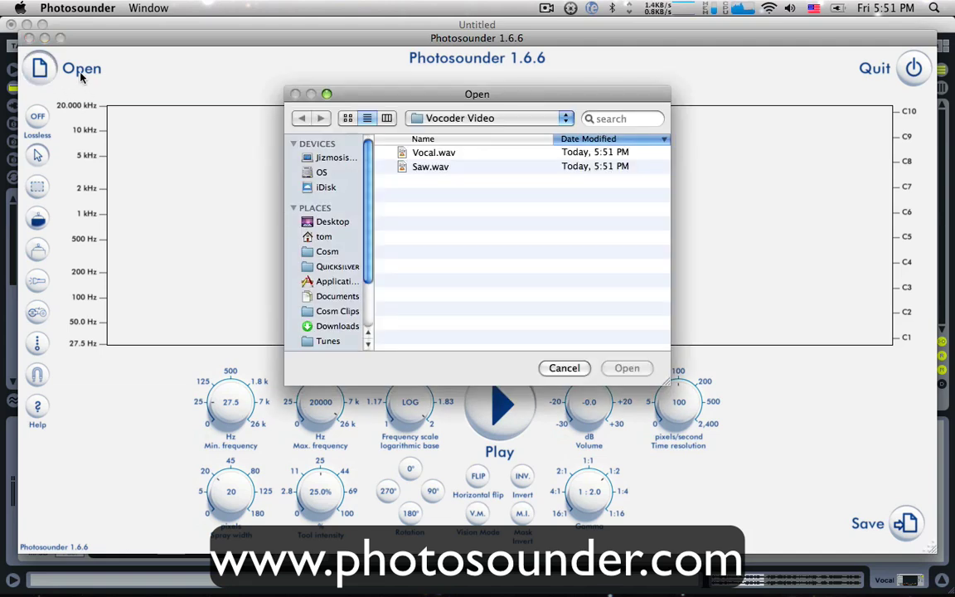
double_click(430, 167)
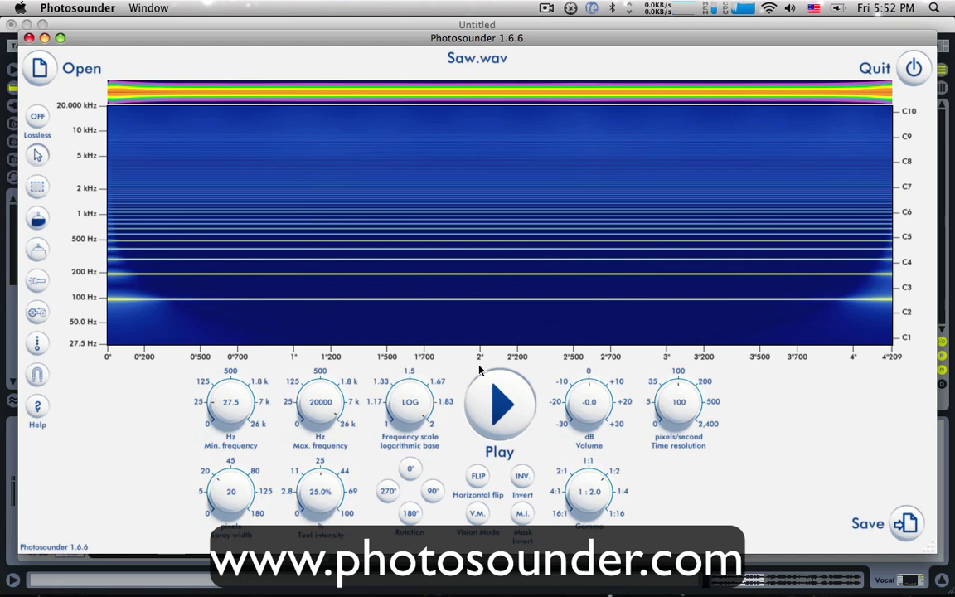
click(492, 395)
click(494, 397)
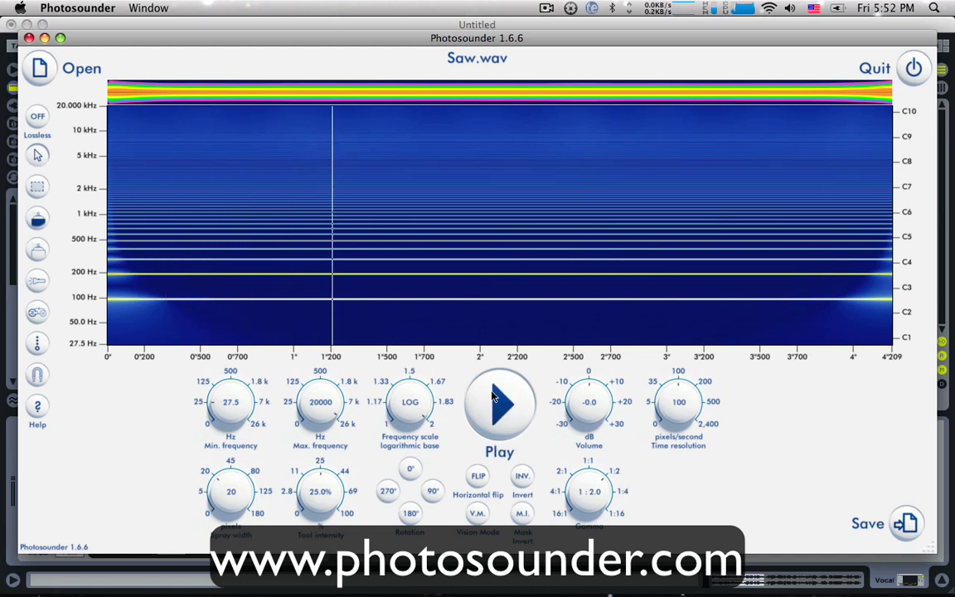
Save the loaded sound as Saw in AIFF format, then browse for another file.
click(908, 524)
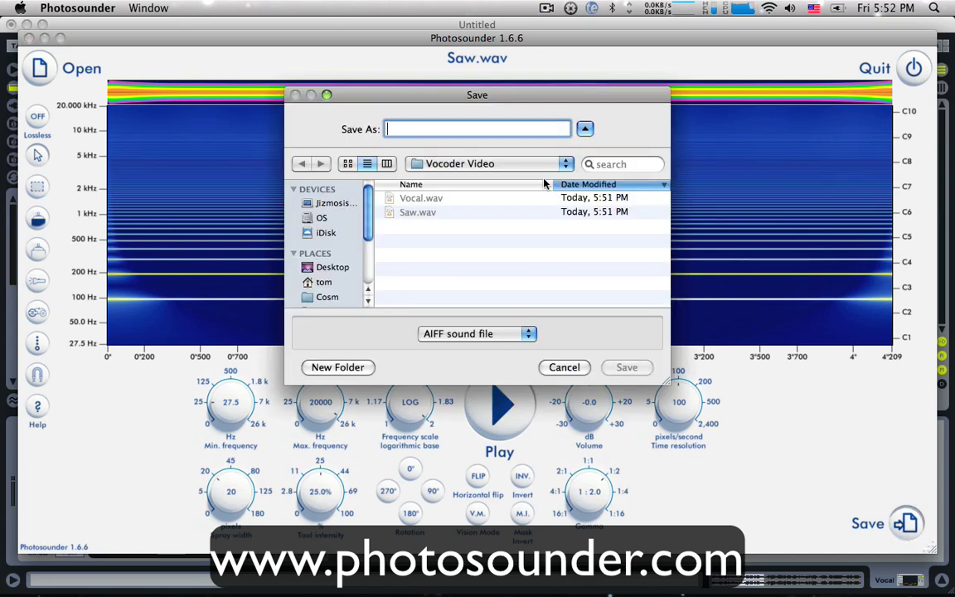
text(Saw)
key(Return)
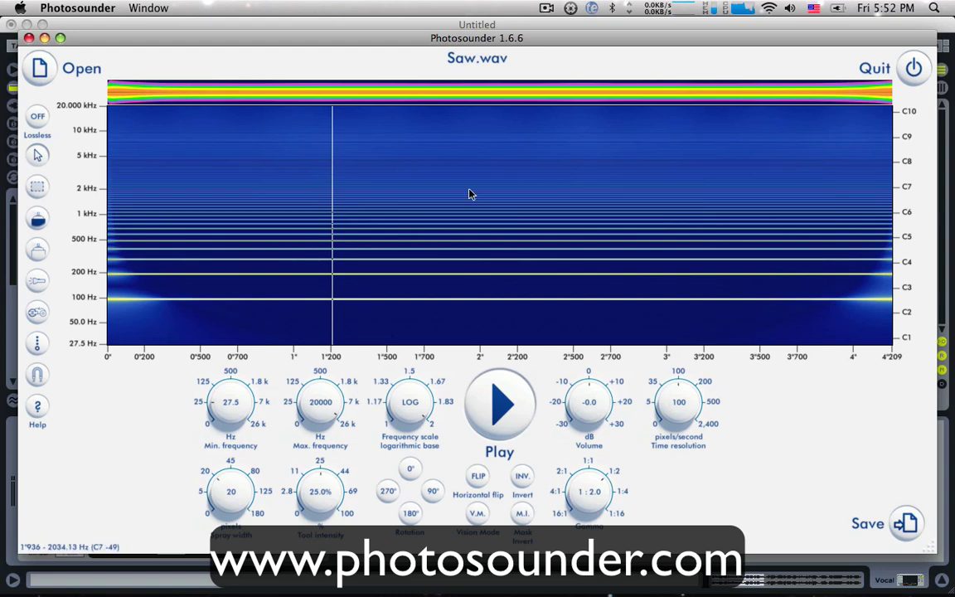
click(39, 68)
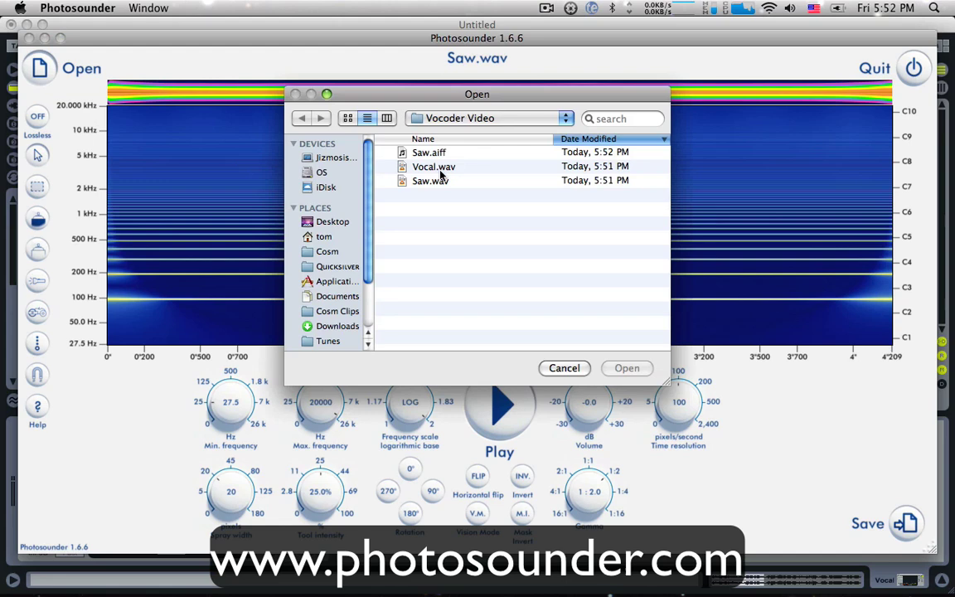
Load Vocal.wav as a spectrogram, play part of it, and save it as Vocal AIFF.
double_click(441, 169)
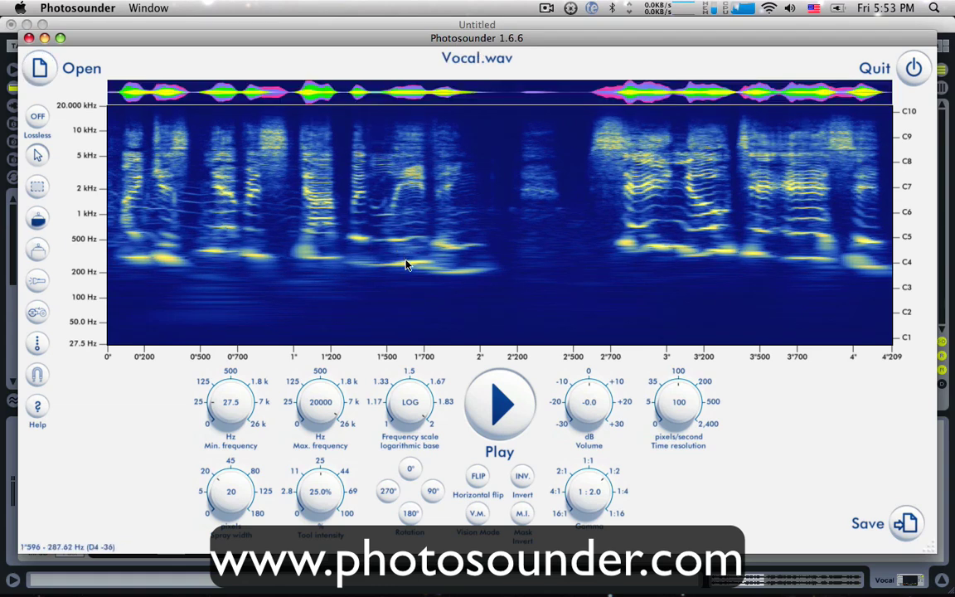
click(507, 425)
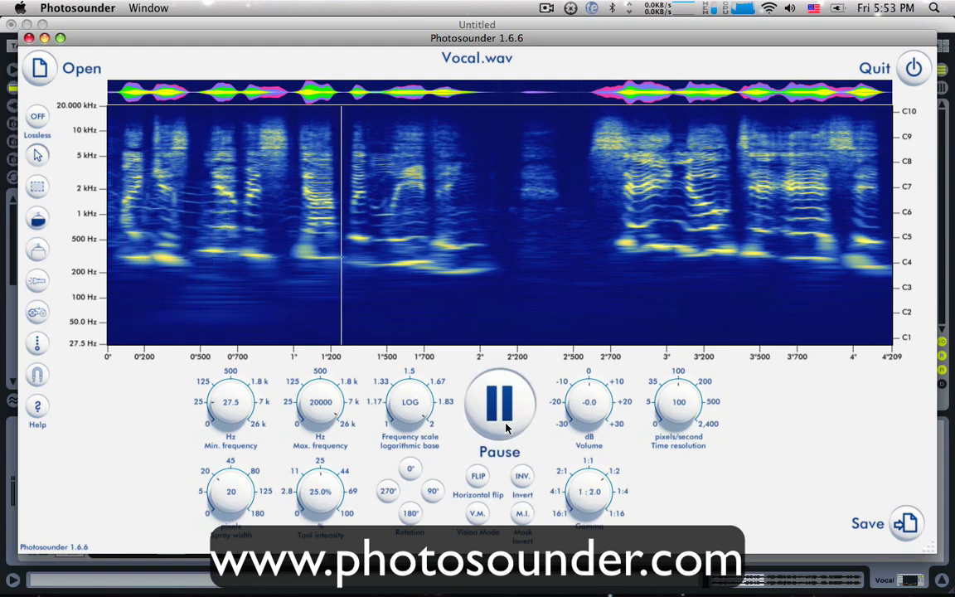
click(508, 427)
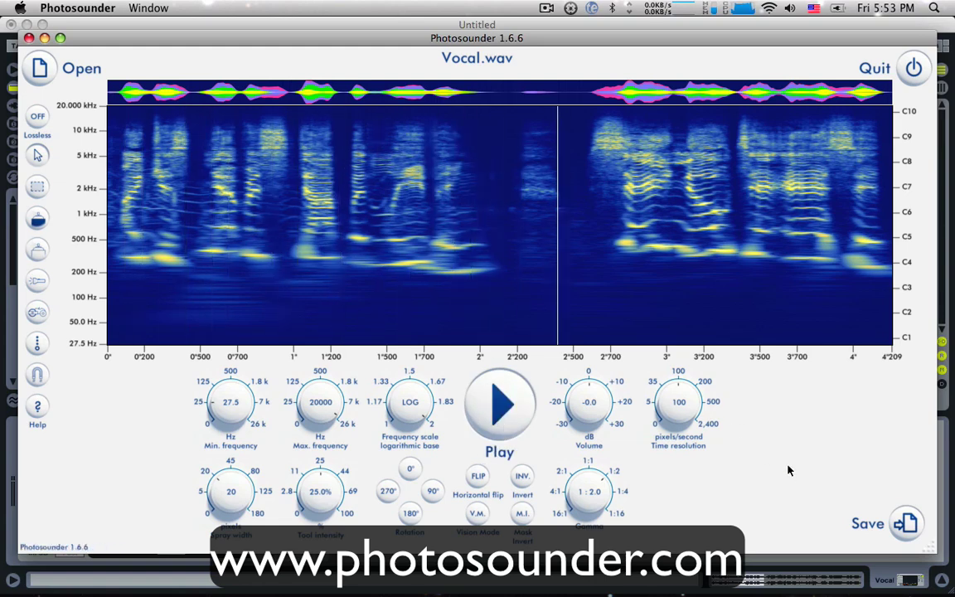
click(902, 520)
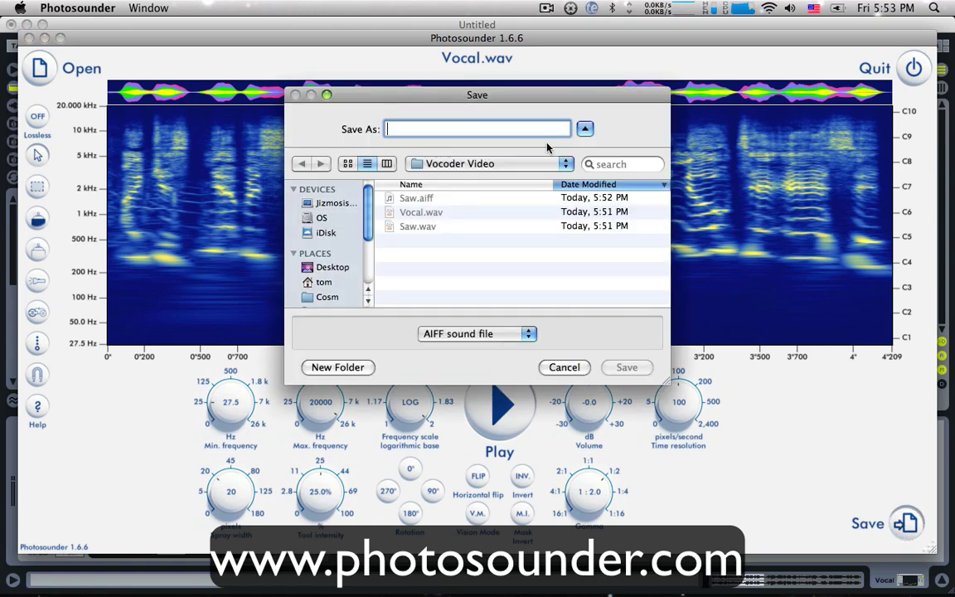
text(Vocal)
key(Return)
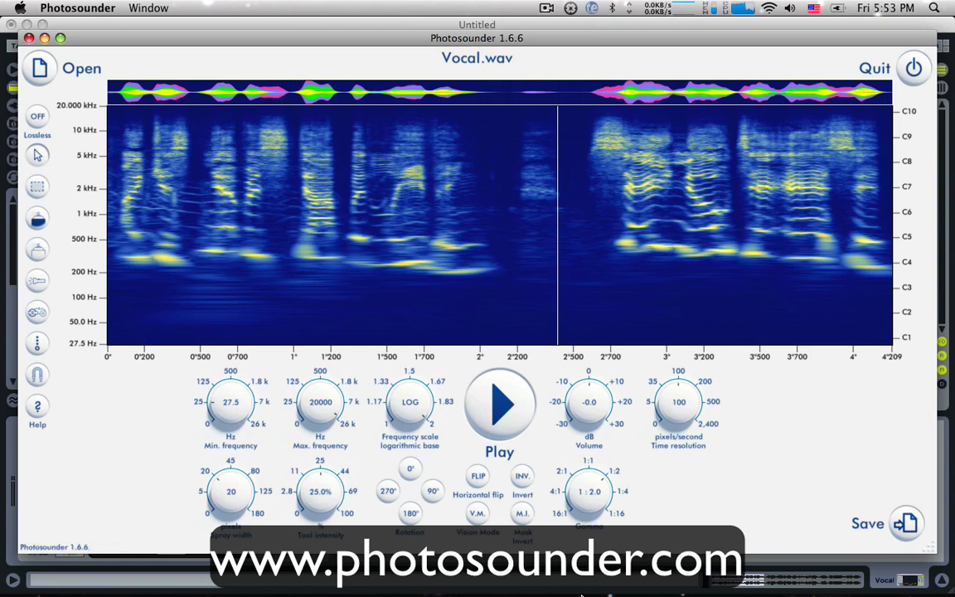
mouse_move(580, 594)
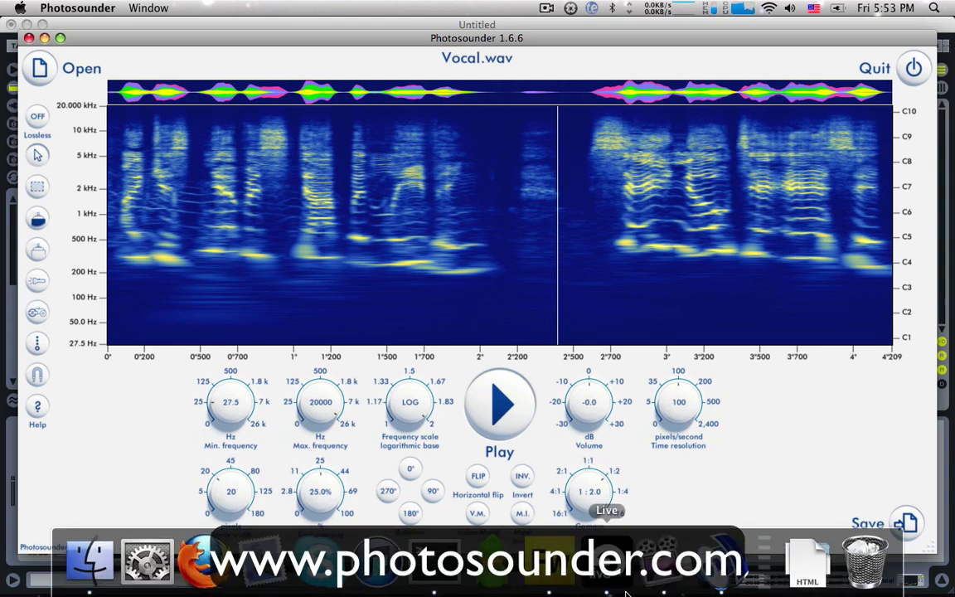
In Fireworks, browse Desktop > Vocoder Video without opening anything, then return to Photosounder.
click(553, 572)
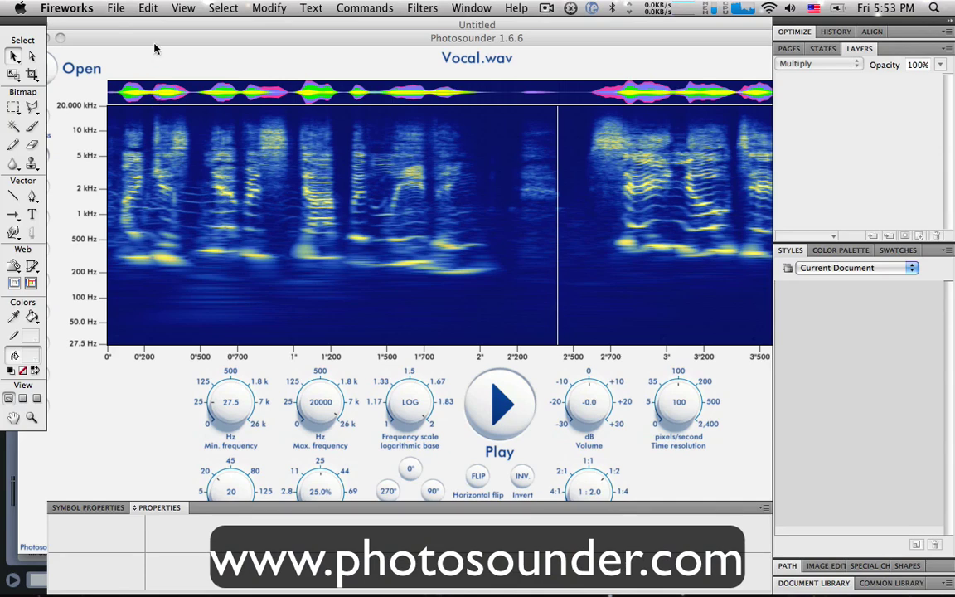
click(110, 9)
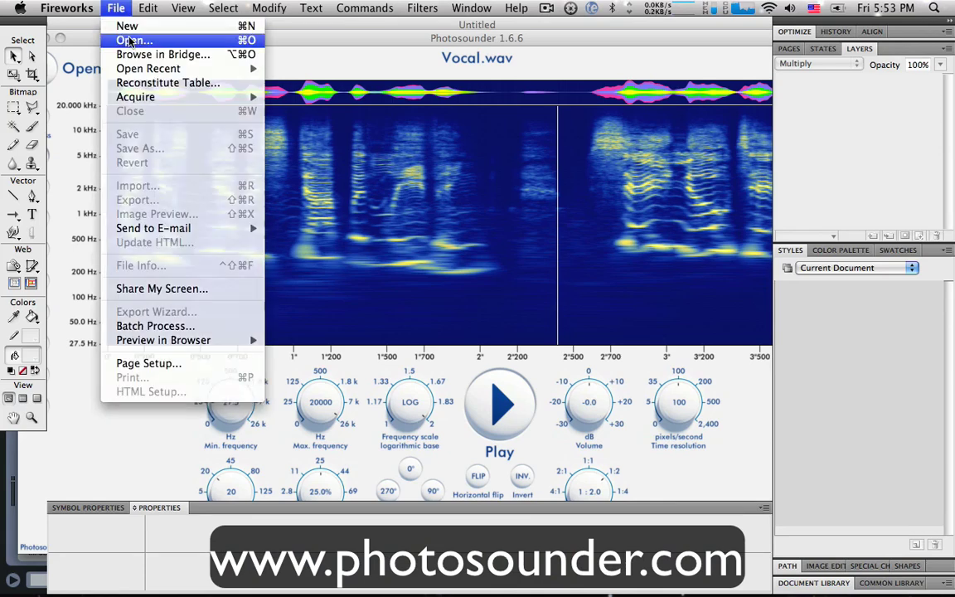
click(130, 42)
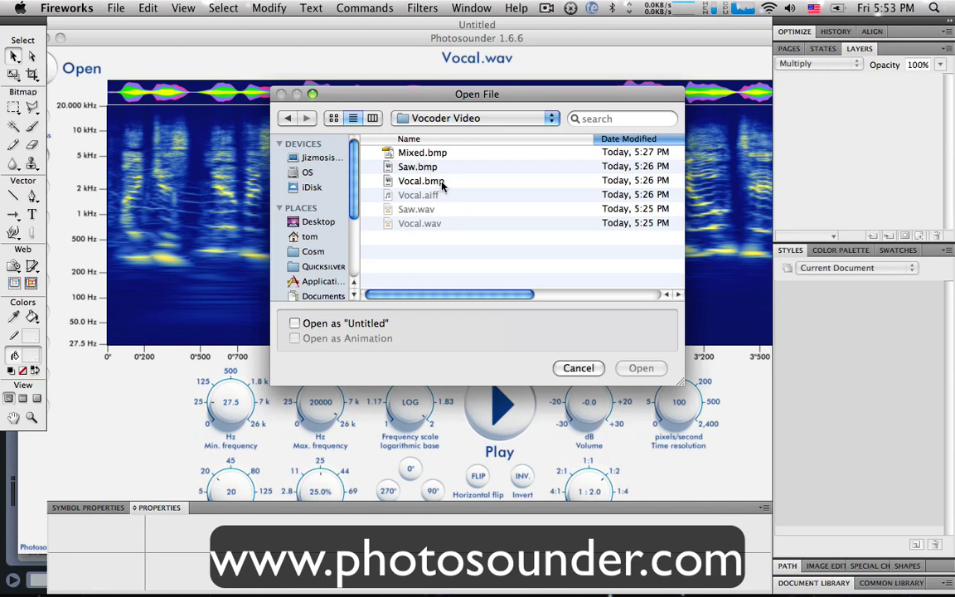
click(319, 222)
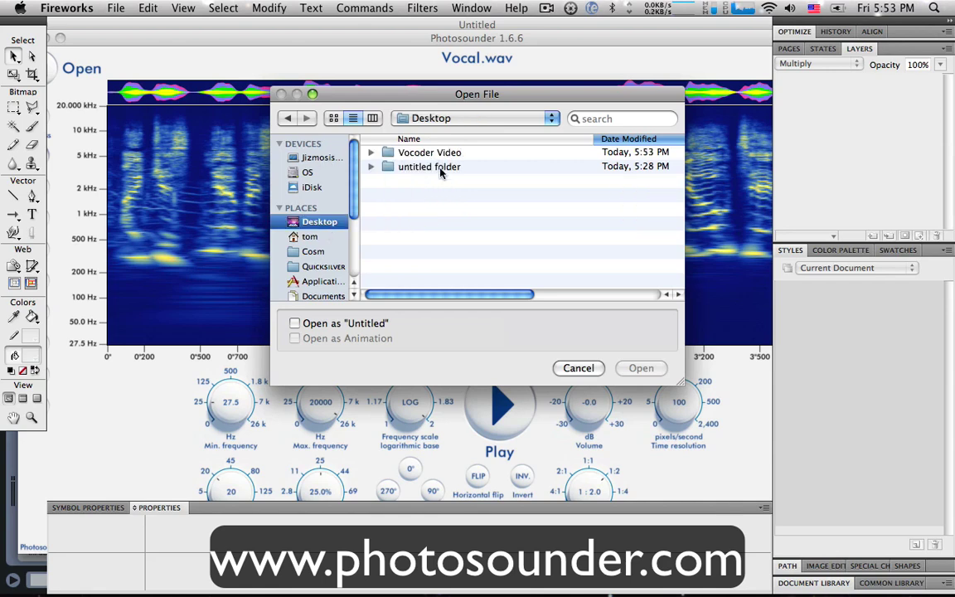
double_click(441, 158)
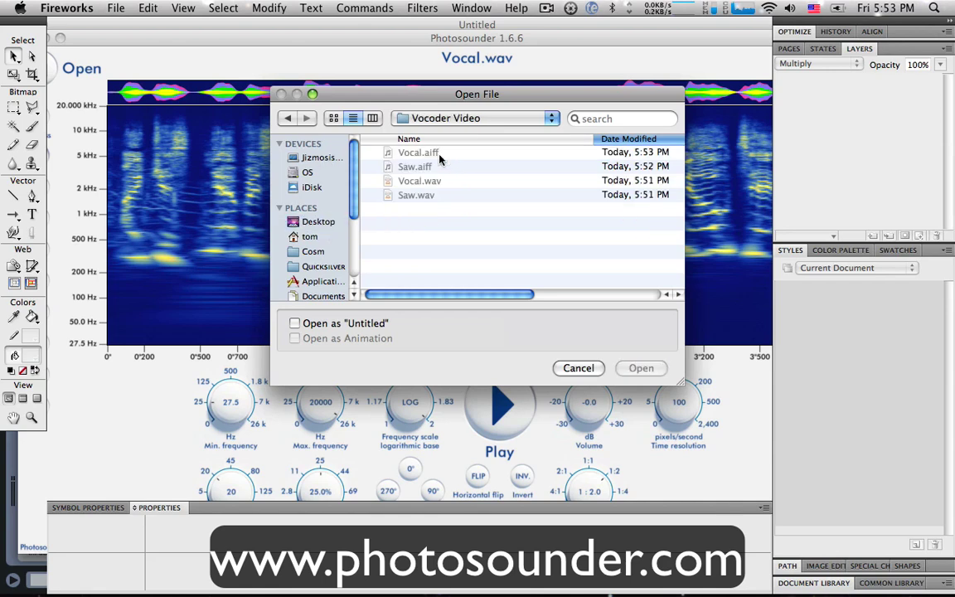
click(579, 371)
click(482, 397)
Save the current spectrogram as a BMP image named Vocals.
click(912, 521)
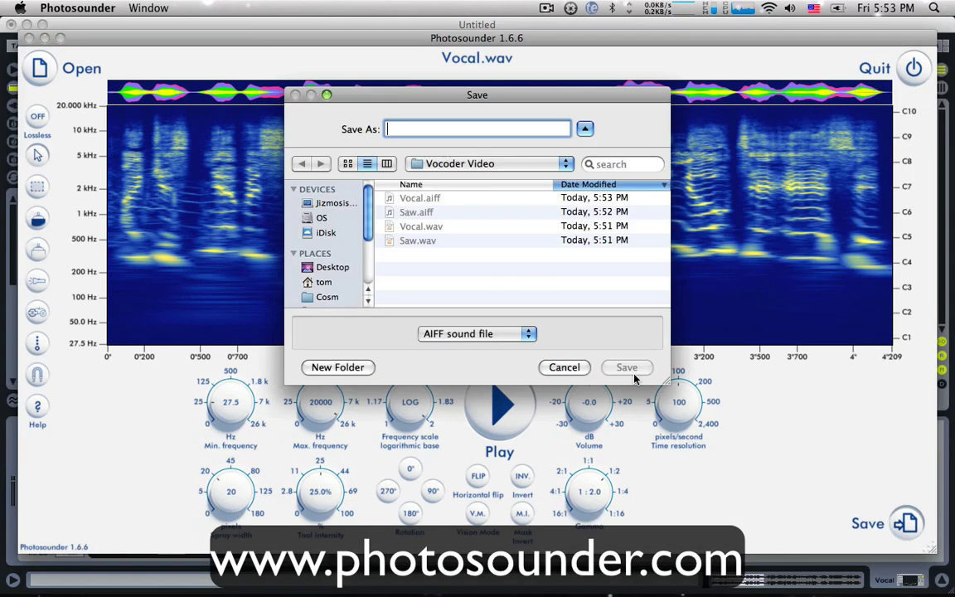
text(Vocals)
click(491, 333)
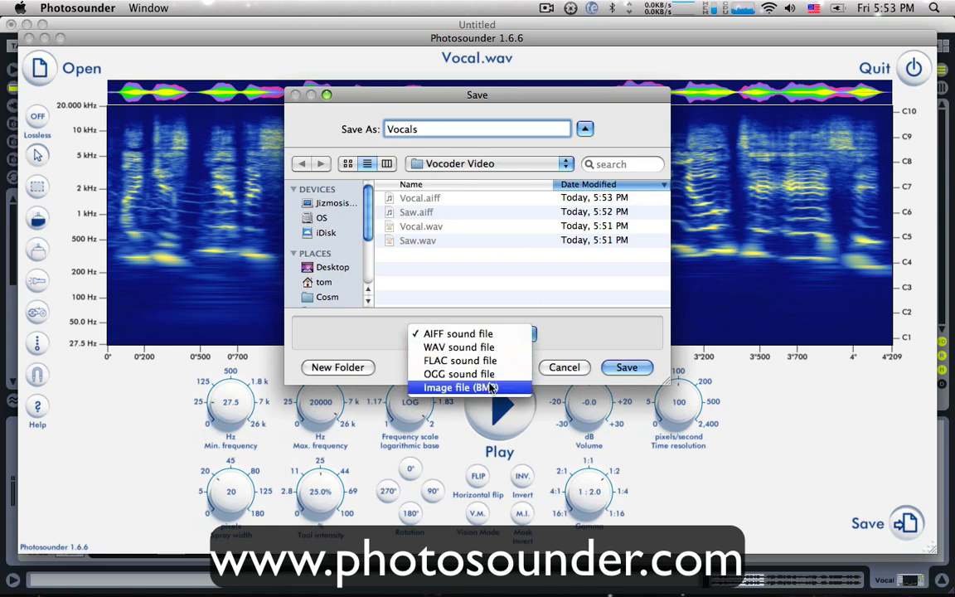
click(487, 387)
click(626, 367)
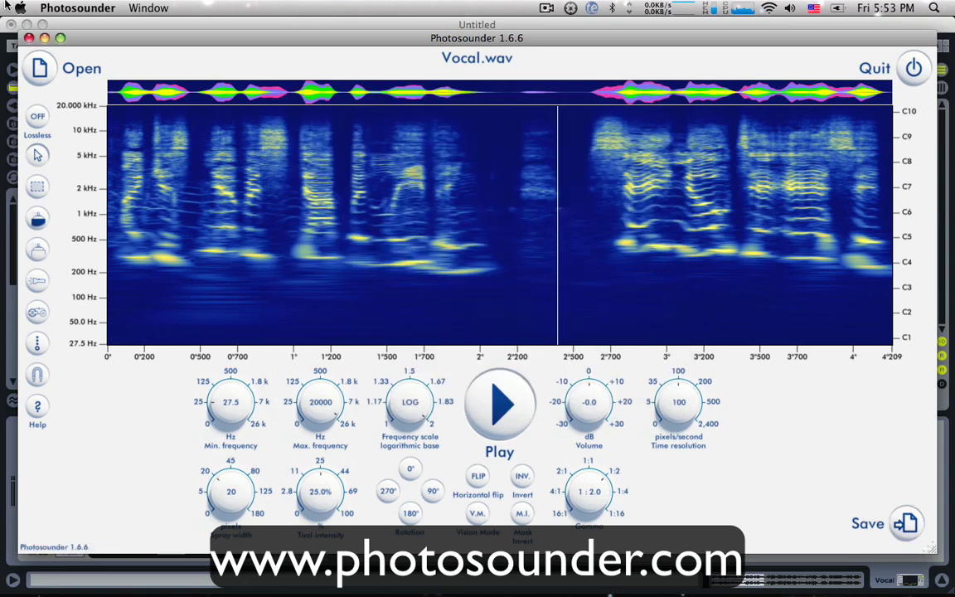
Load Saw.wav and save its spectrogram as a BMP image named Saw.
click(39, 67)
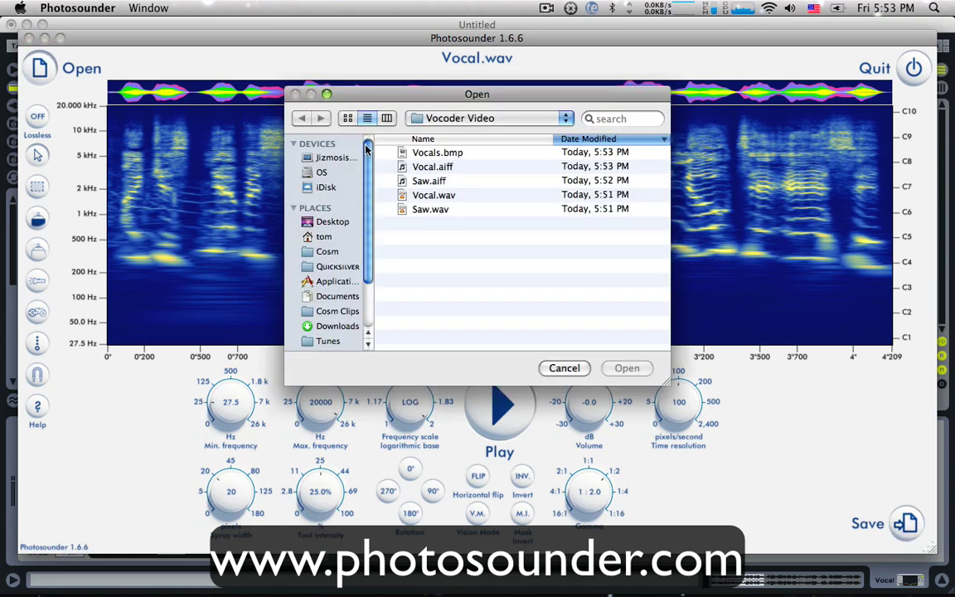
double_click(431, 211)
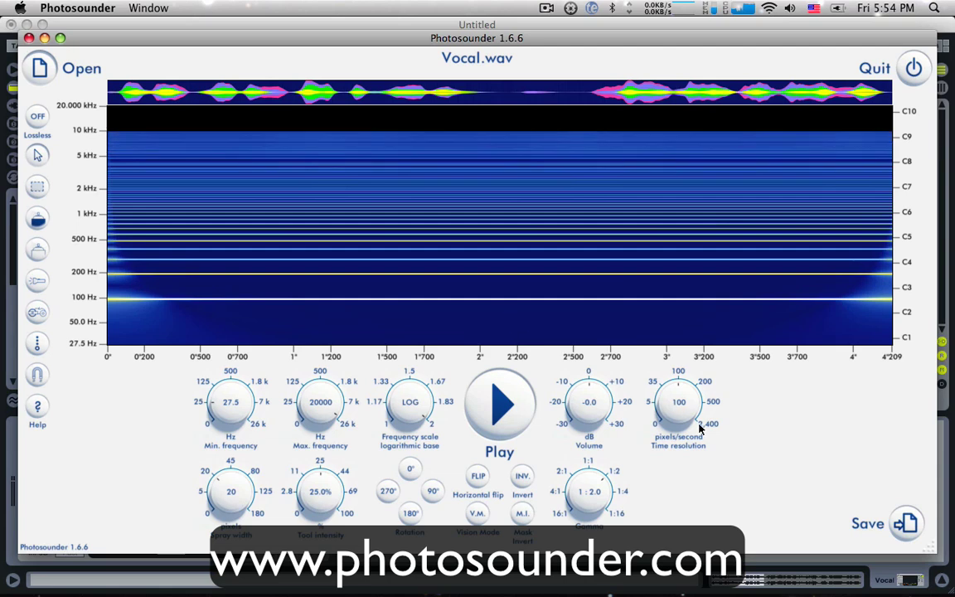
click(905, 521)
text(Saw)
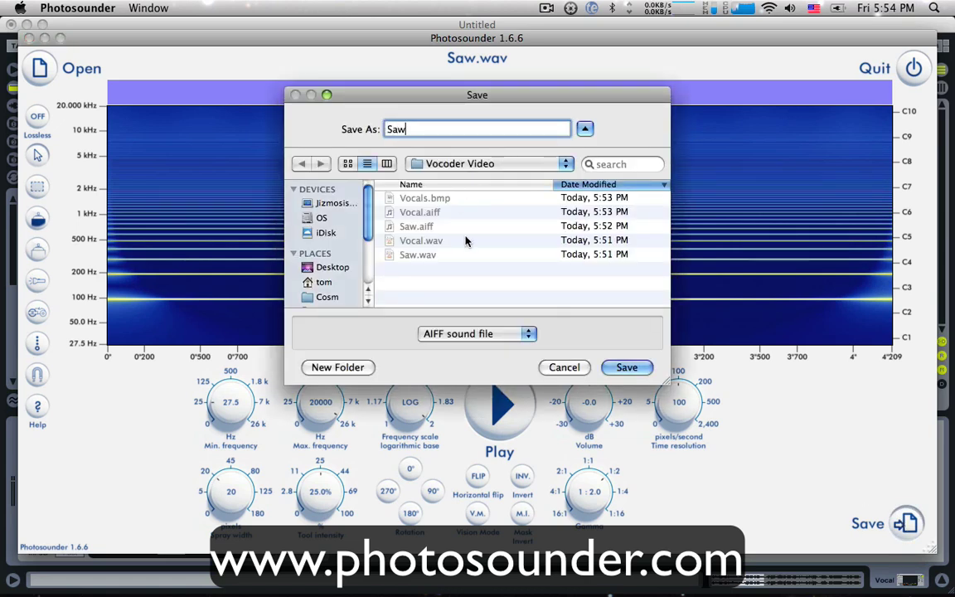
click(470, 333)
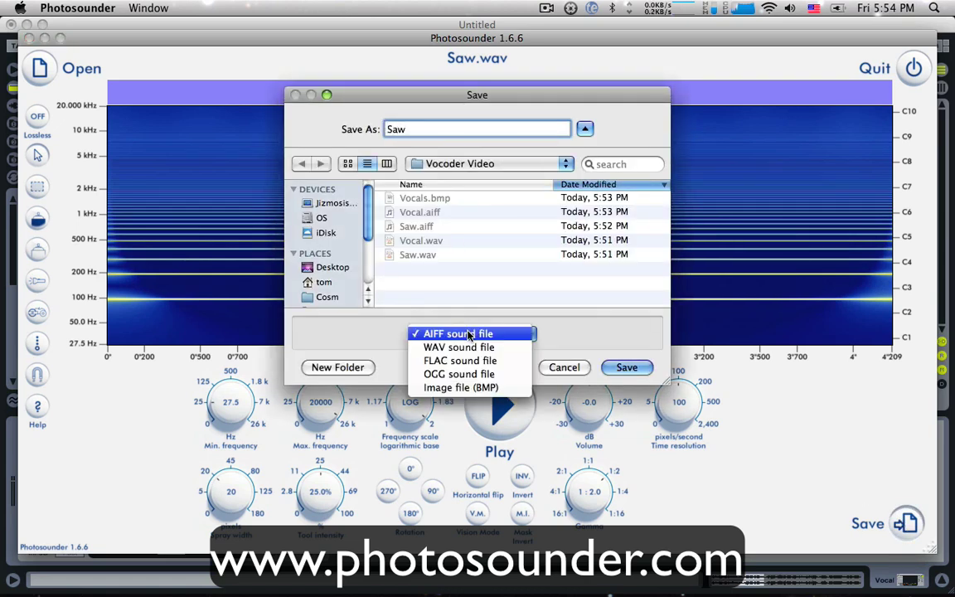
click(474, 389)
click(632, 368)
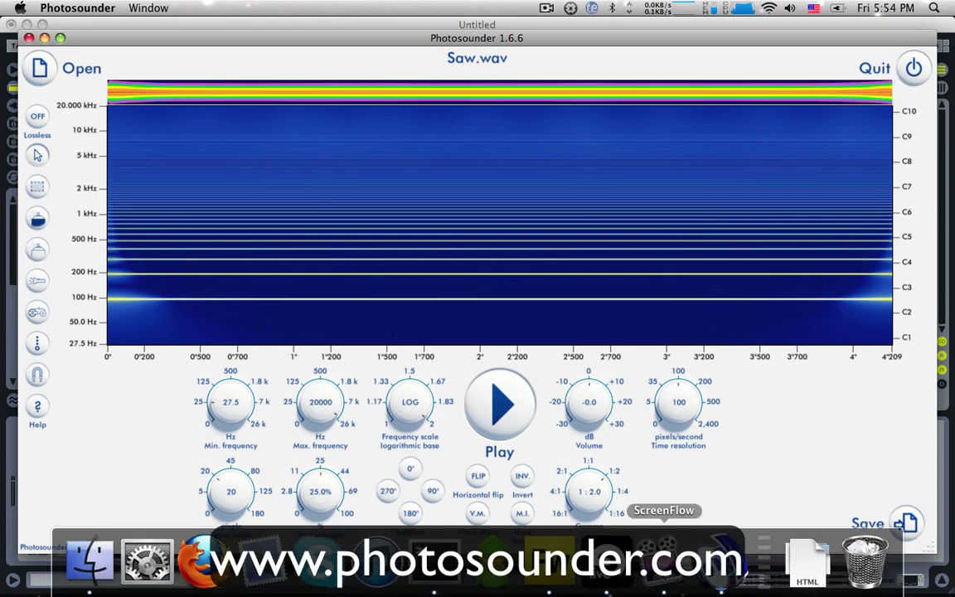
Open Saw.bmp and Vocals.bmp together from Desktop > Vocoder Video in Fireworks.
click(550, 564)
click(115, 7)
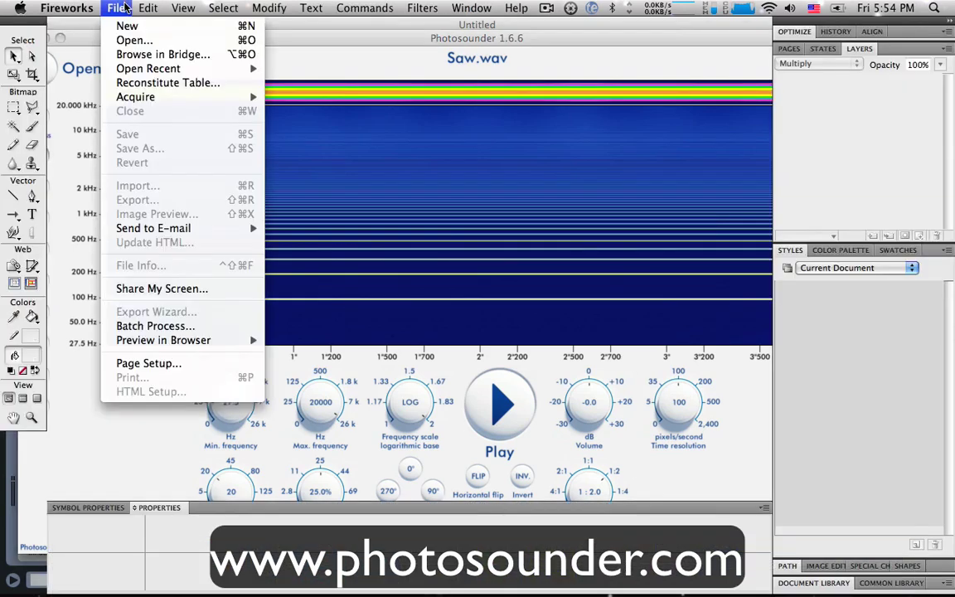
click(125, 38)
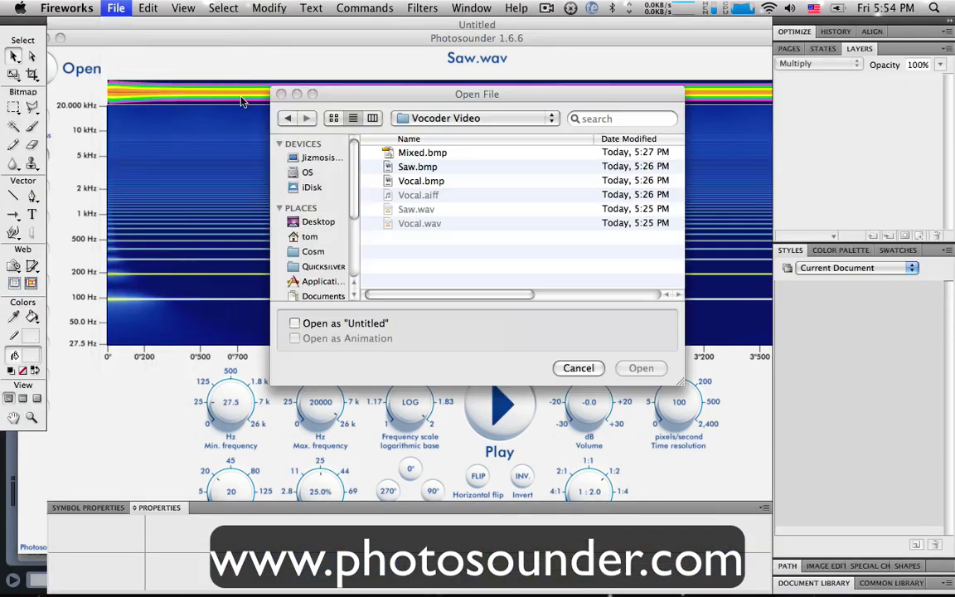
click(441, 168)
shift+click(435, 181)
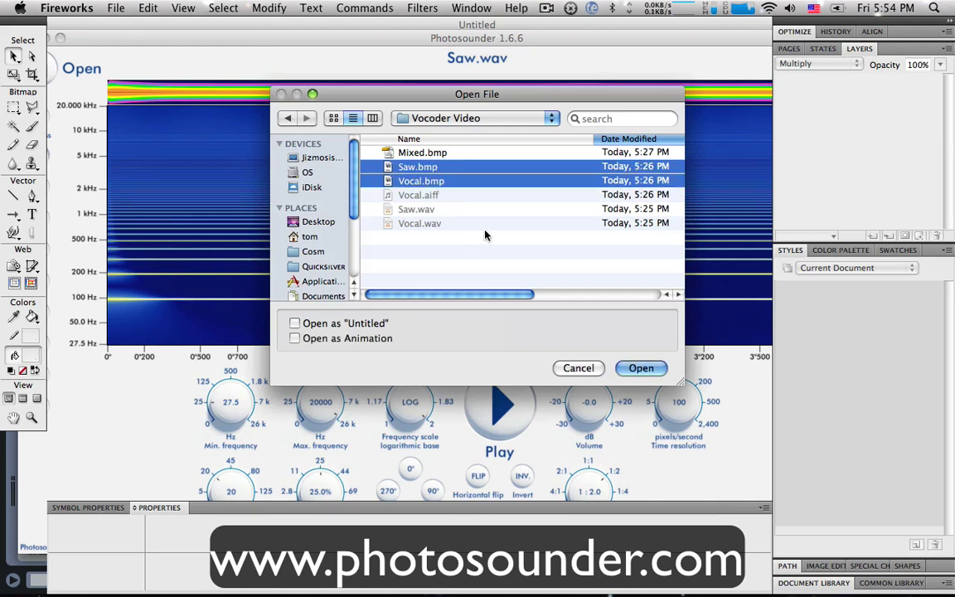
click(318, 221)
click(422, 153)
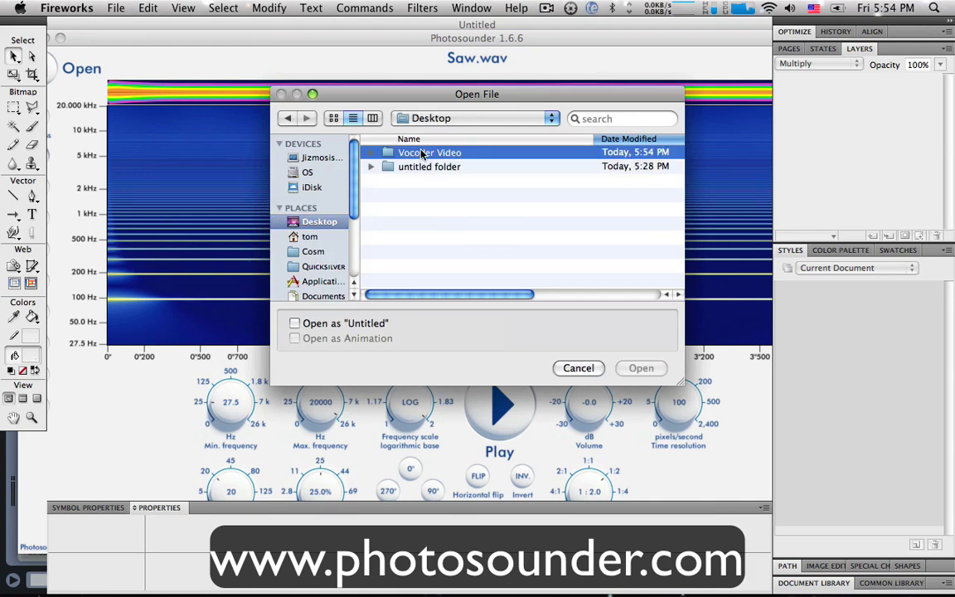
double_click(422, 154)
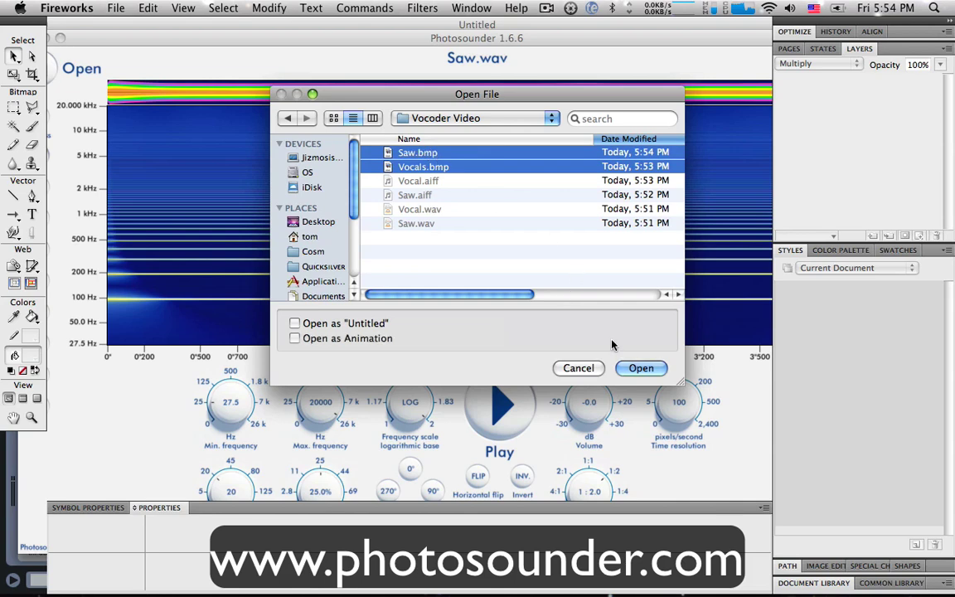
click(637, 371)
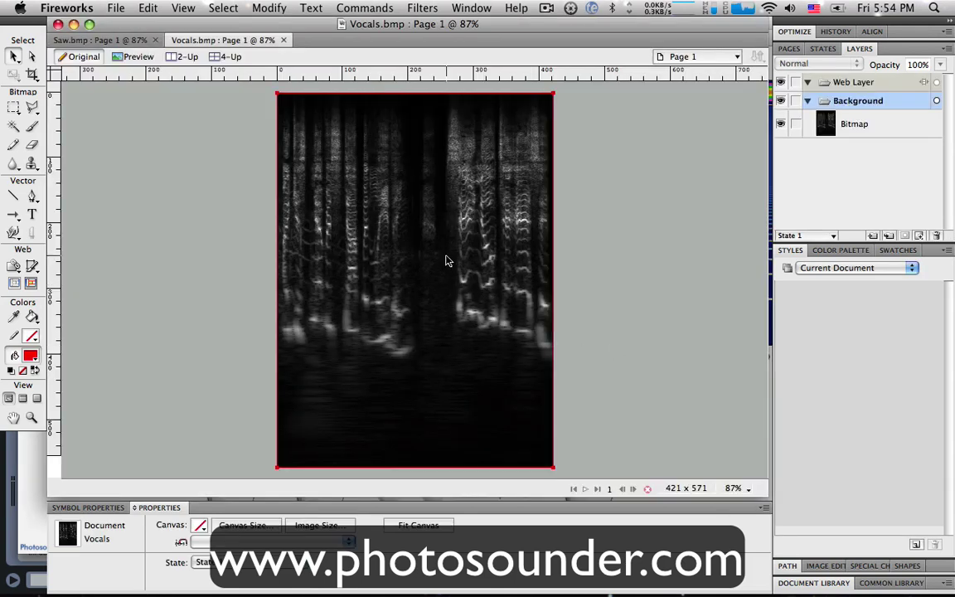
Paste the Vocals spectrogram into Saw.bmp as a new layer blended with Multiply.
click(108, 40)
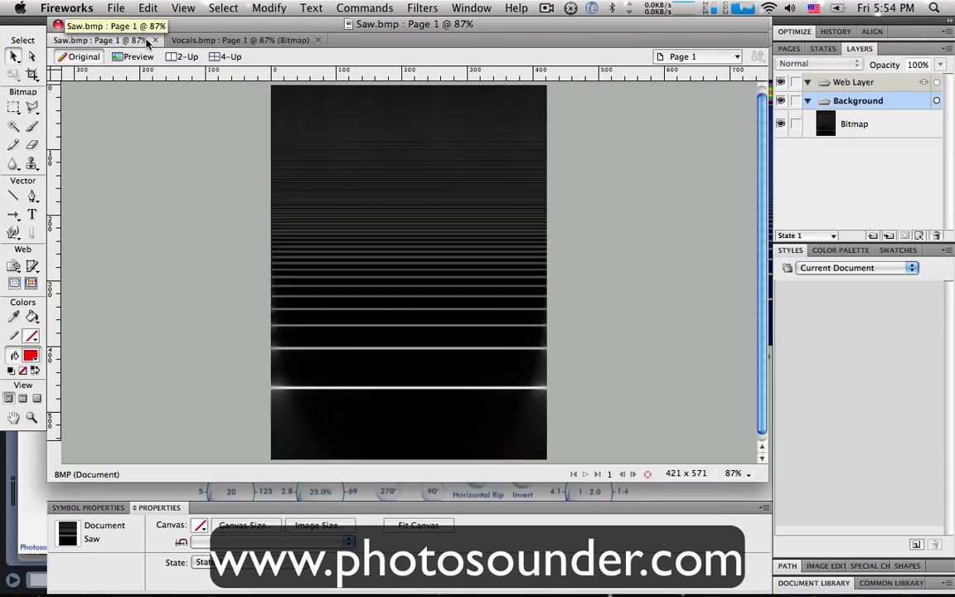
click(195, 42)
click(344, 166)
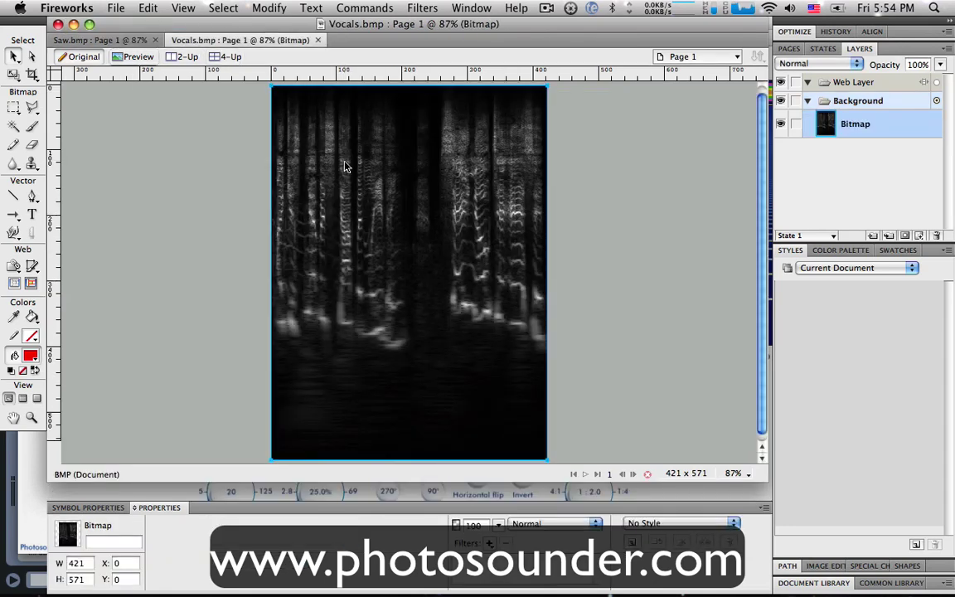
click(131, 43)
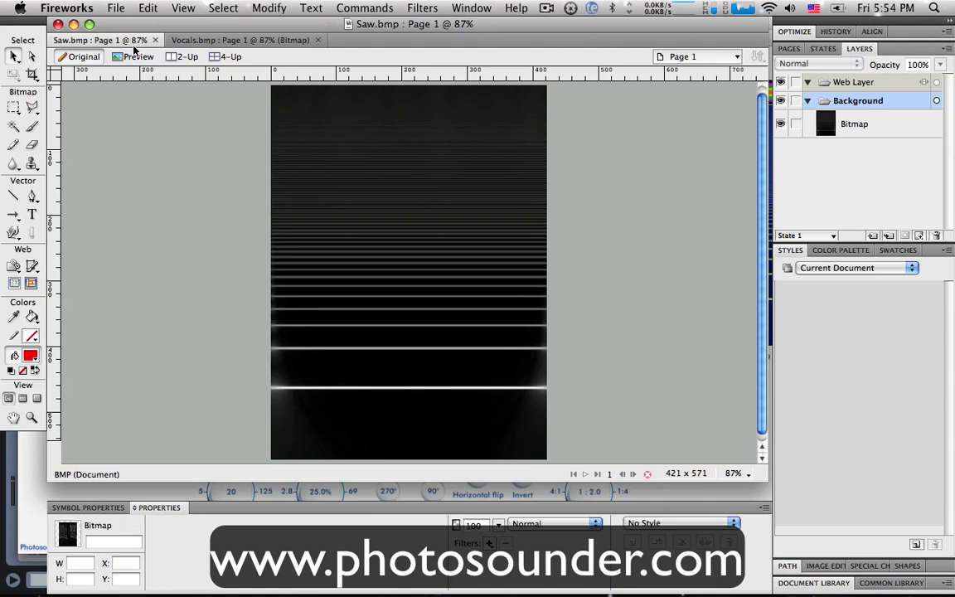
click(420, 221)
key(super+v)
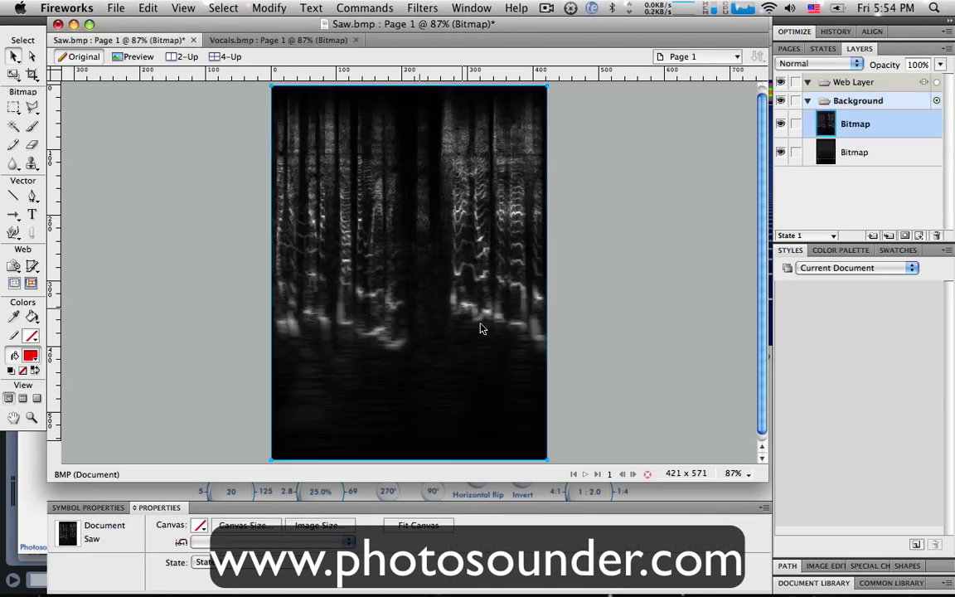
click(538, 529)
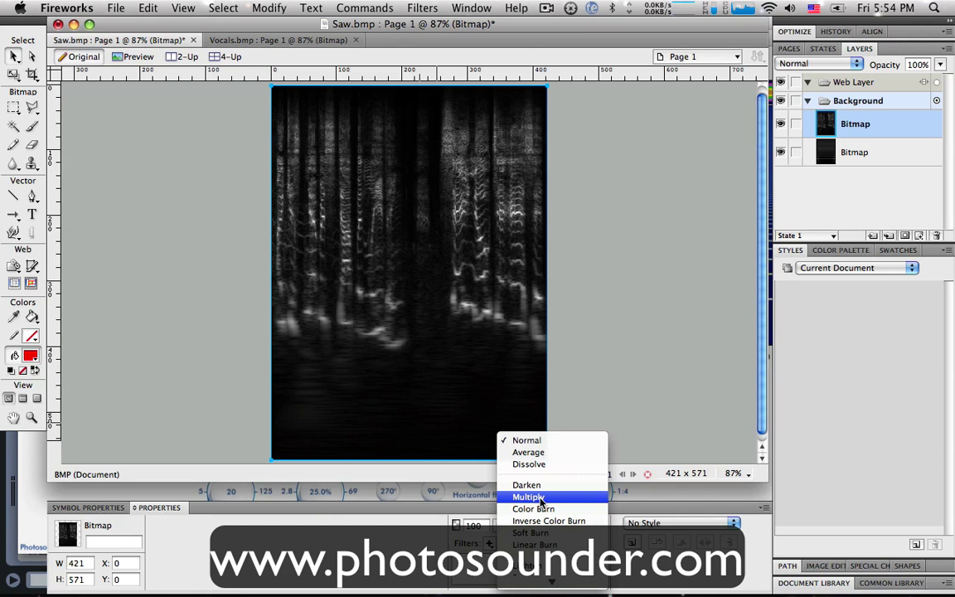
click(529, 497)
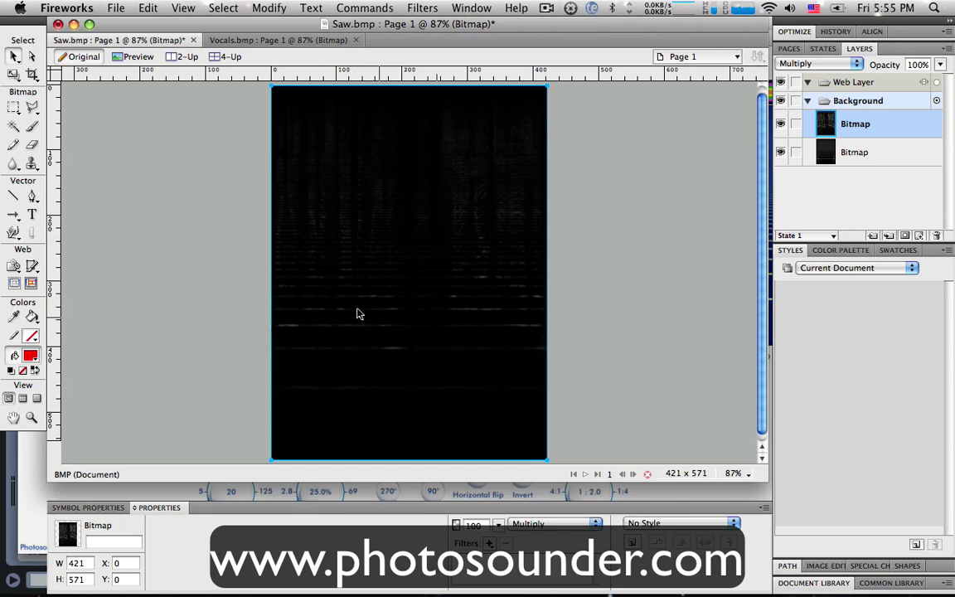
Save the blended image as Mixed.bmp in Desktop > Vocoder Video.
click(115, 8)
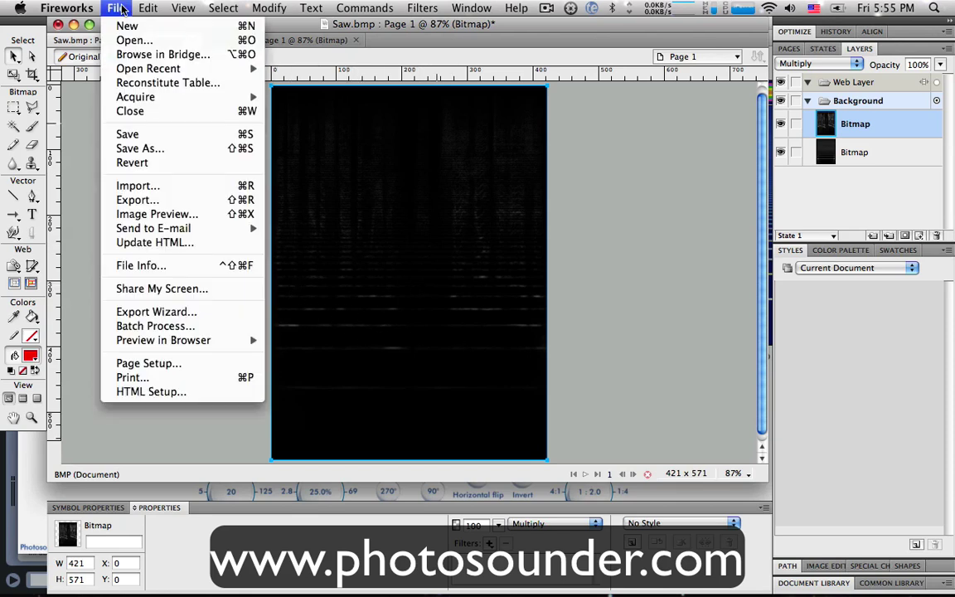
click(160, 149)
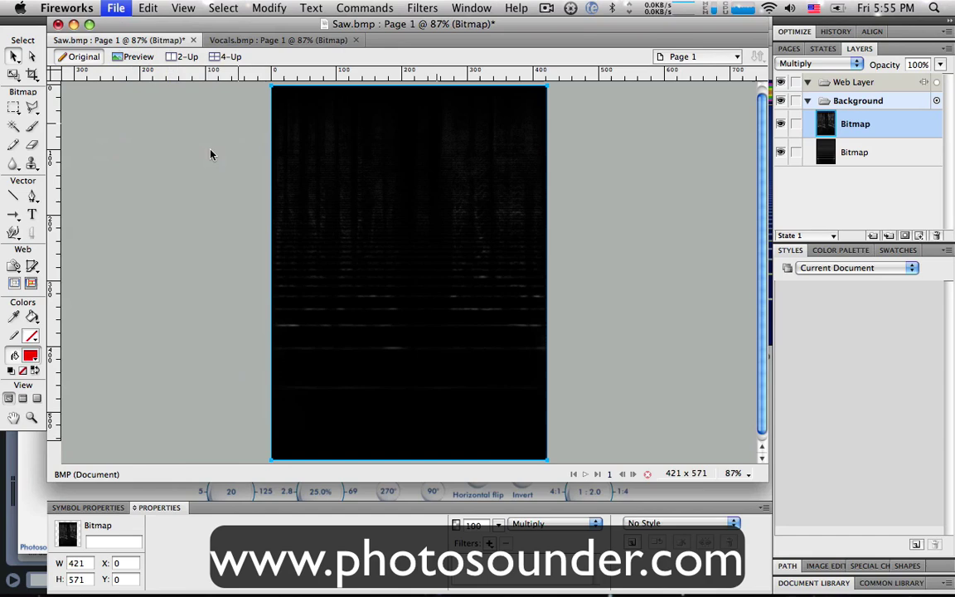
click(187, 215)
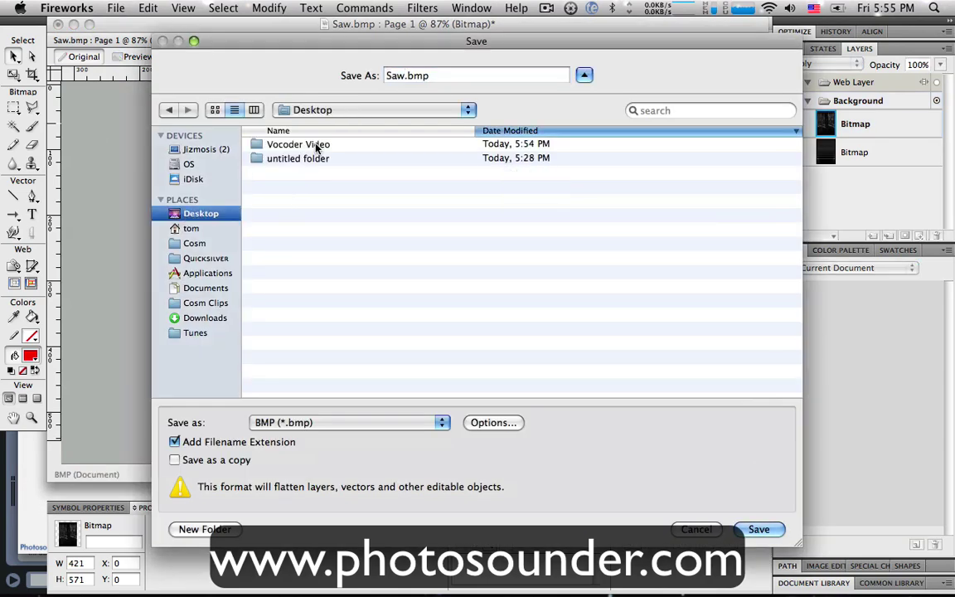
double_click(281, 145)
click(406, 75)
text(Mixed)
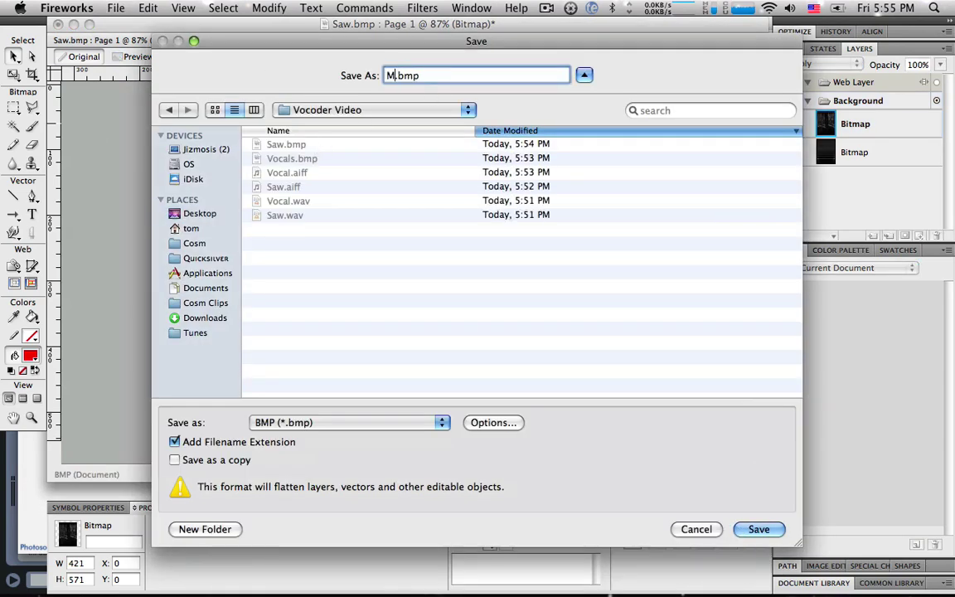
key(Return)
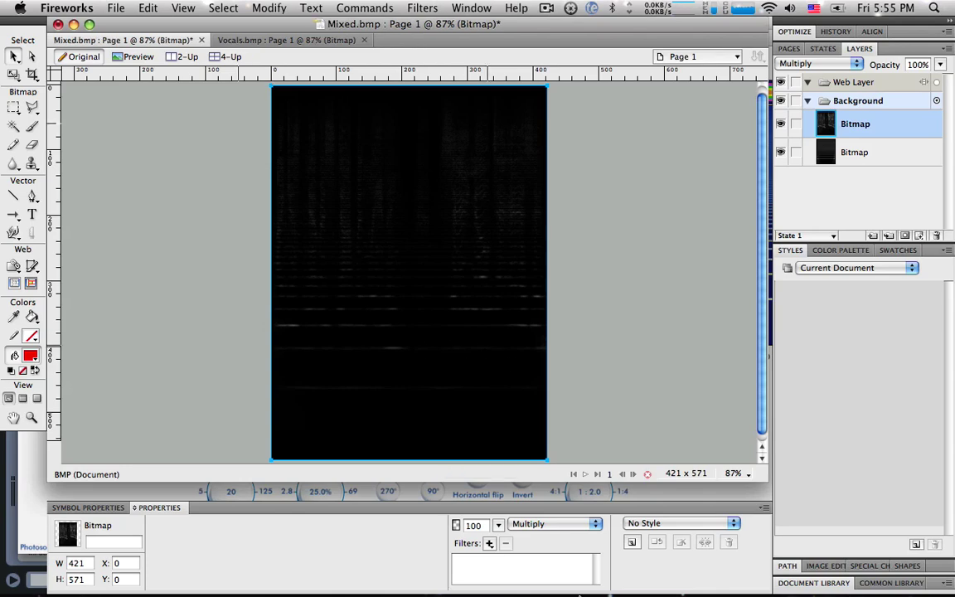
Load Mixed.bmp into Photosounder, play back the vocoded spectrogram, then return to Ableton Live.
mouse_move(548, 572)
click(703, 574)
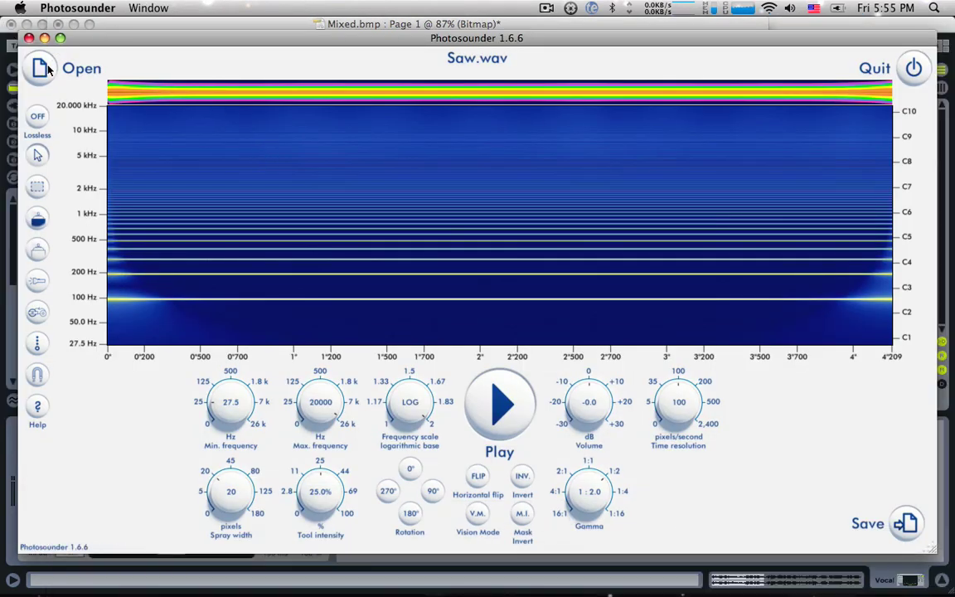
key(super+o)
double_click(435, 154)
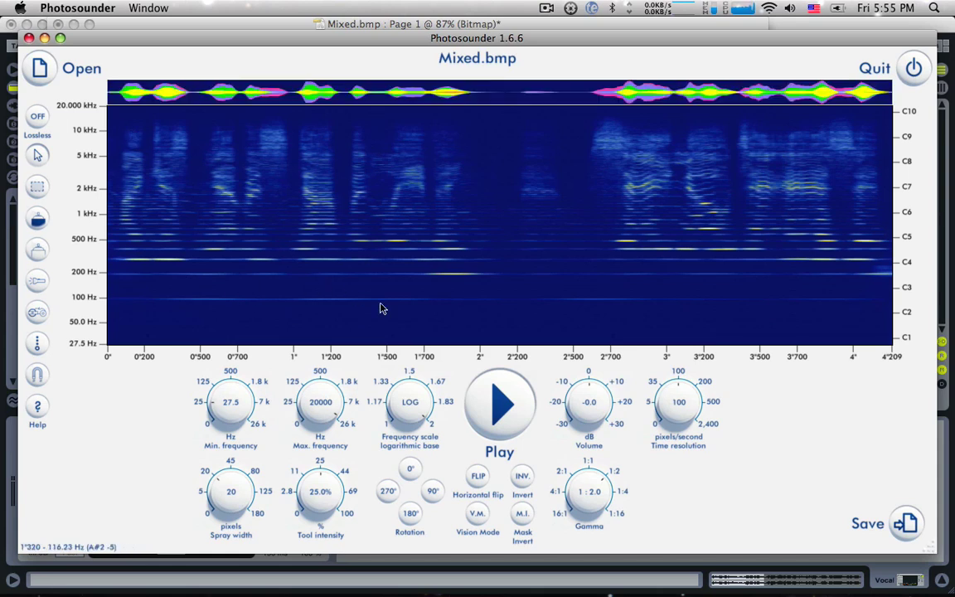
click(507, 423)
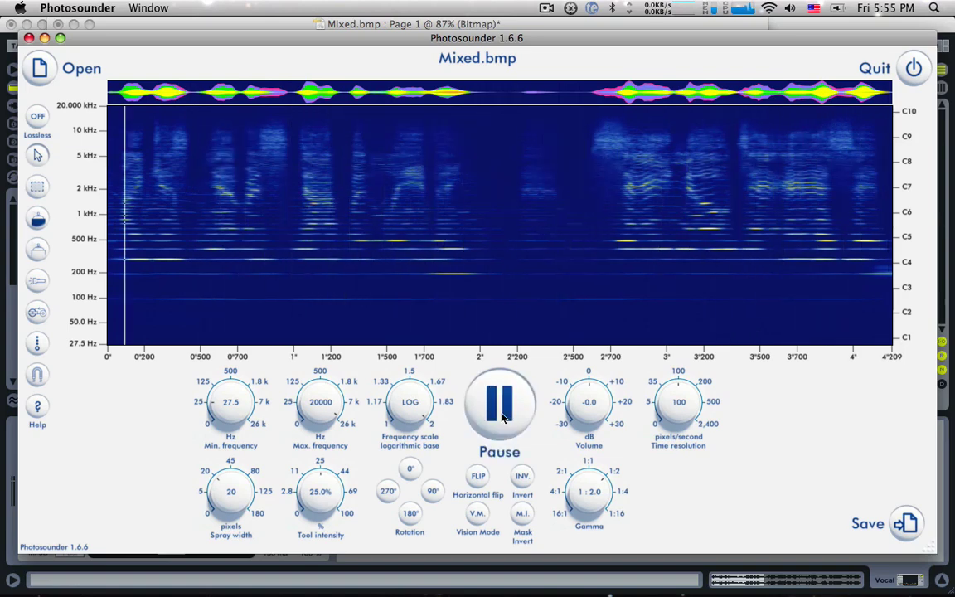
click(500, 414)
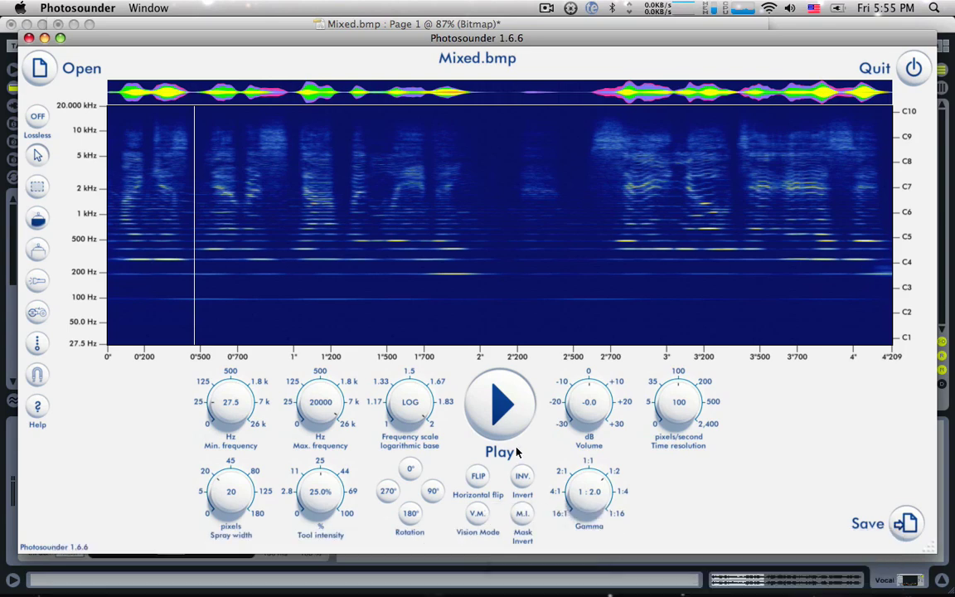
click(608, 589)
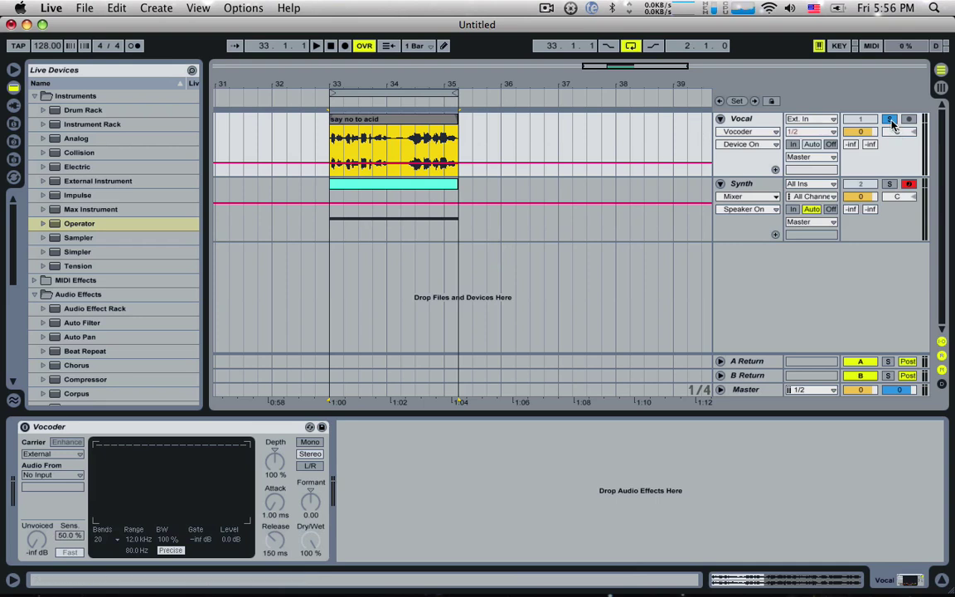
Keep the Vocal track's vocoder carrier on External and insert a new audio track after Vocal.
click(757, 119)
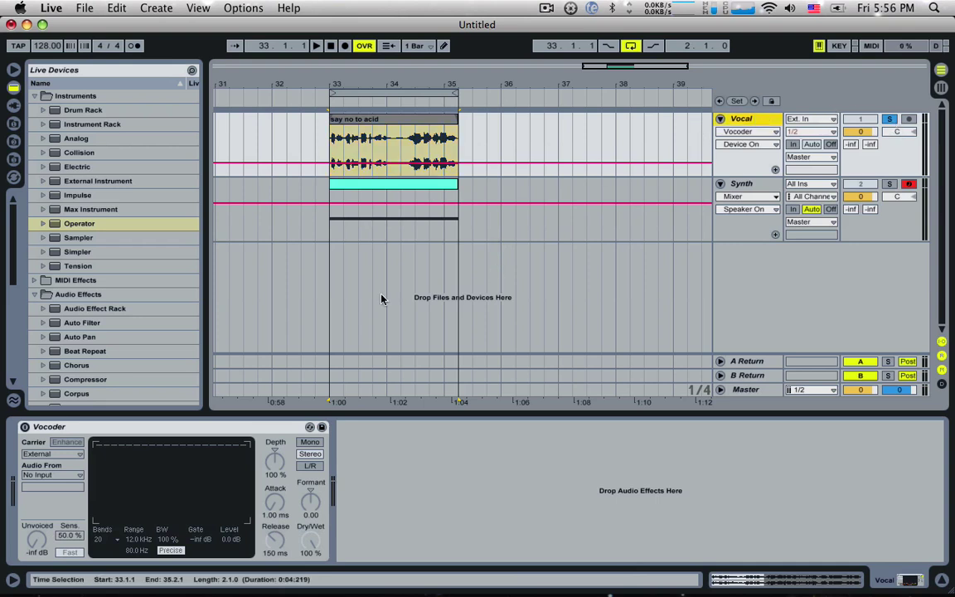
click(75, 454)
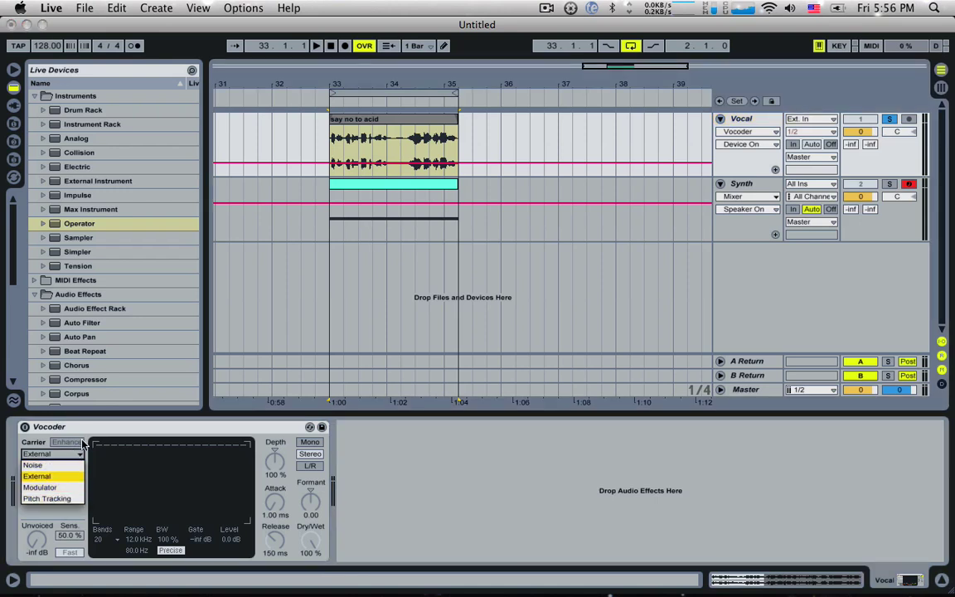
click(37, 476)
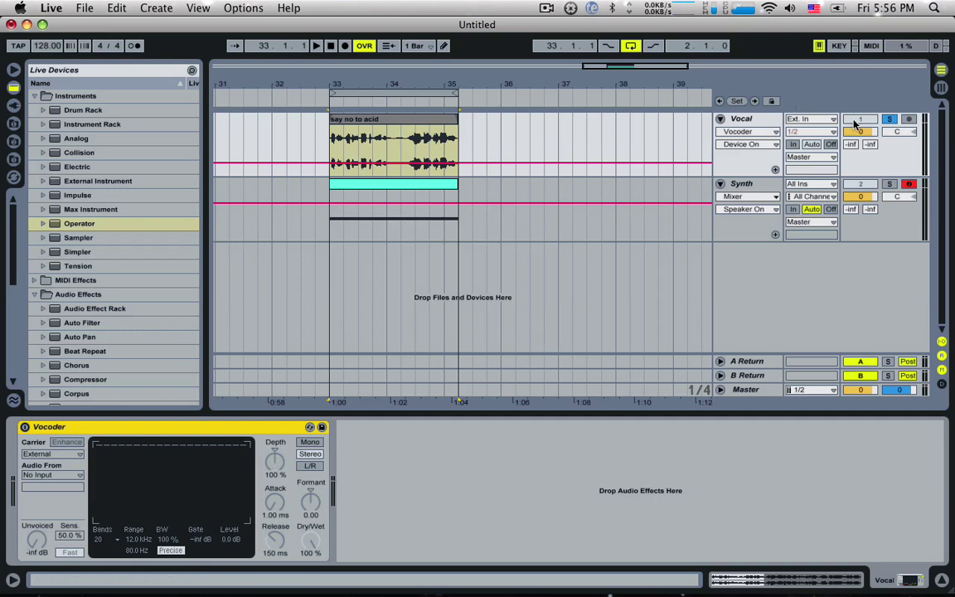
click(890, 122)
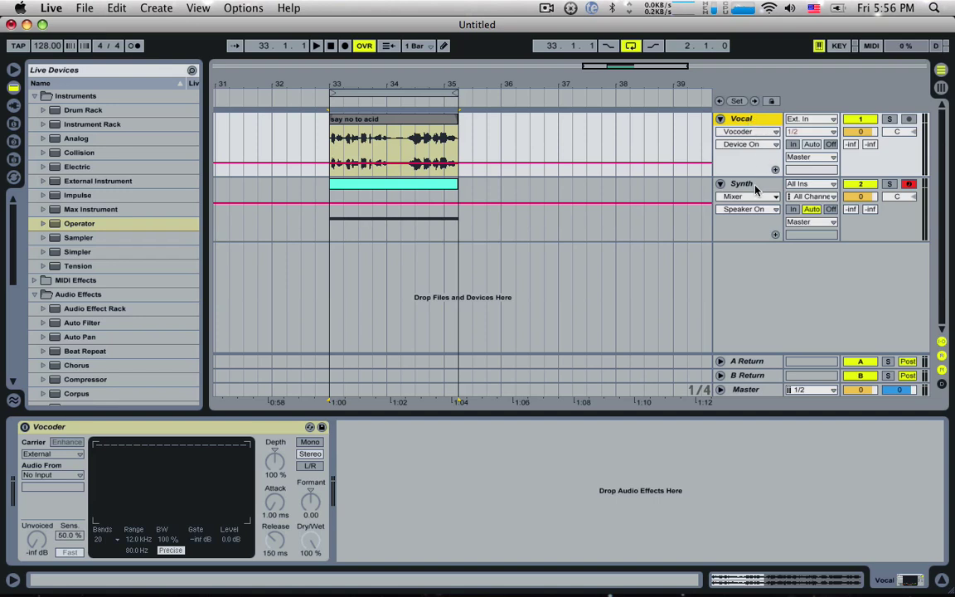
key(super+t)
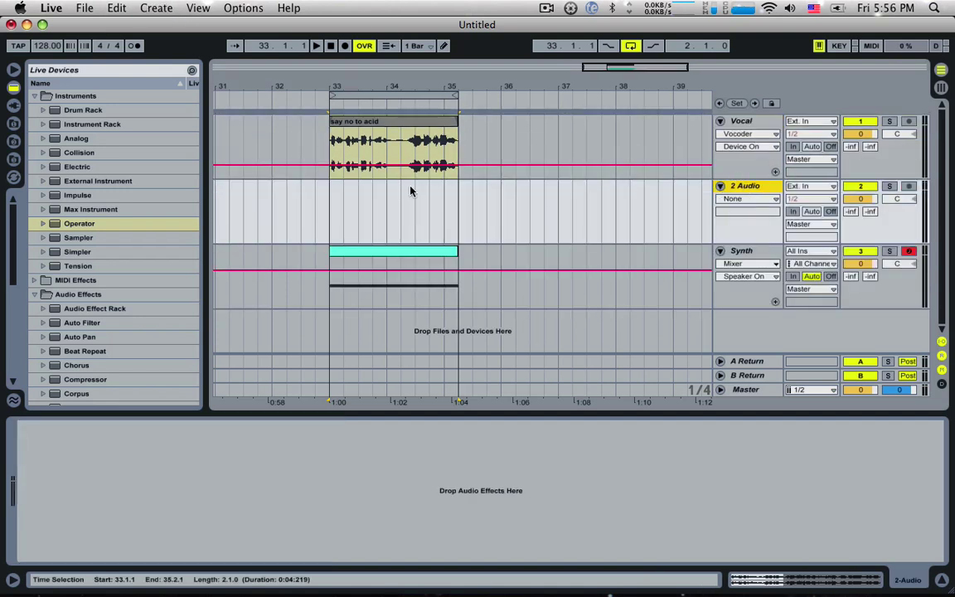
Browse to the VEH3 Houseloops 128BPM folder and drop loop 021 onto the 2 Audio track.
click(14, 141)
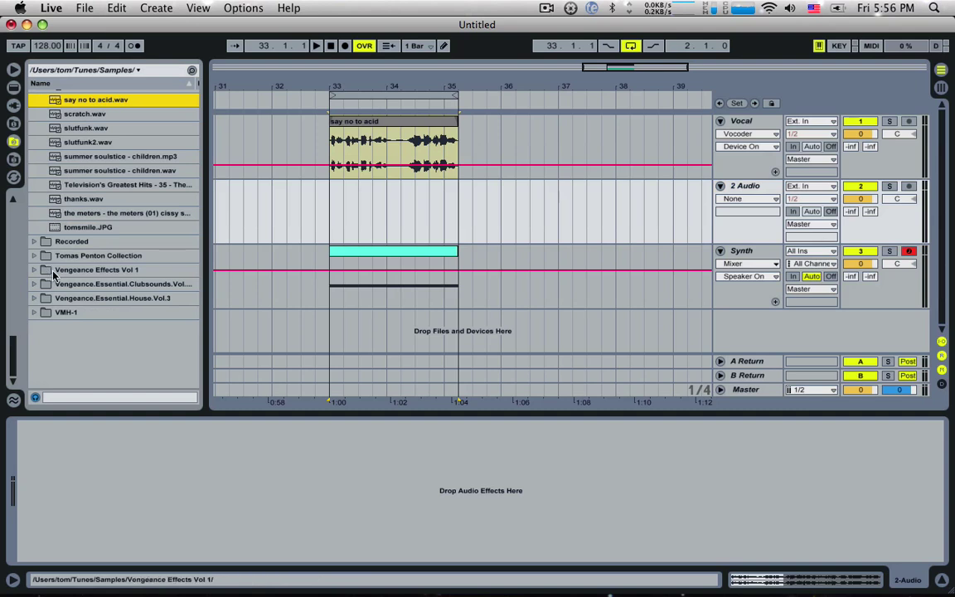
click(62, 296)
double_click(61, 297)
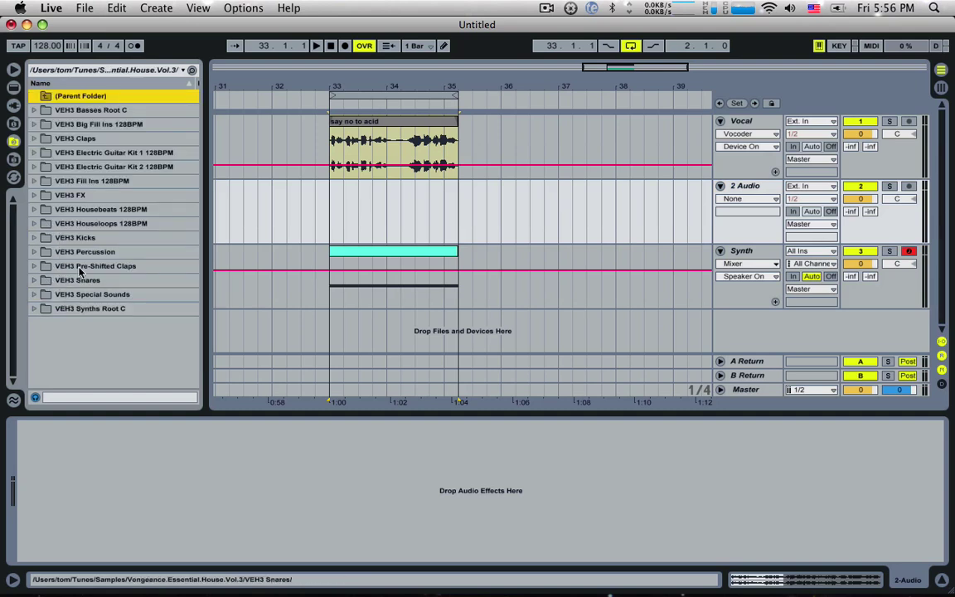
click(146, 224)
double_click(146, 223)
scroll(143, 228, down, 5)
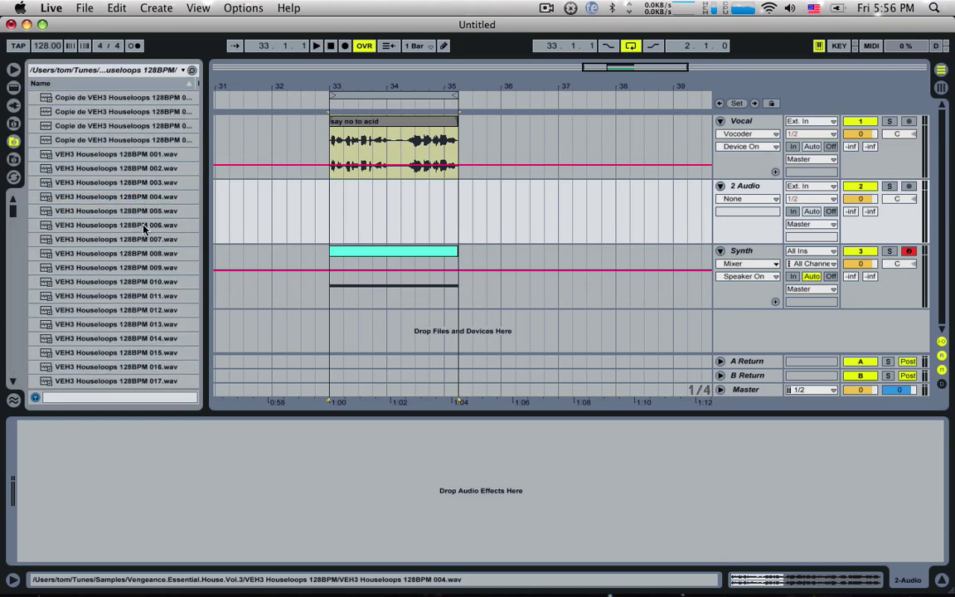
scroll(143, 228, down, 4)
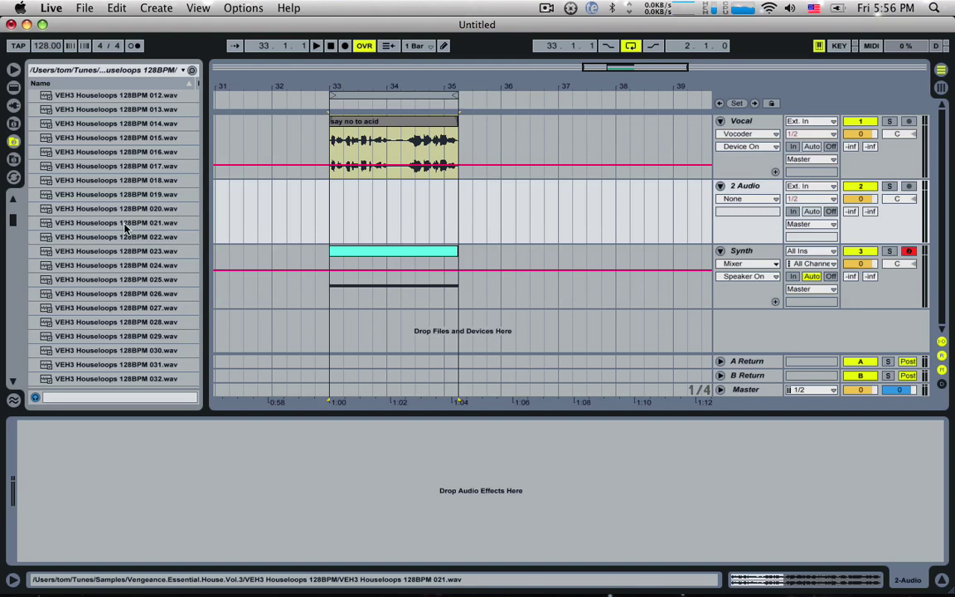
drag(124, 228, 332, 189)
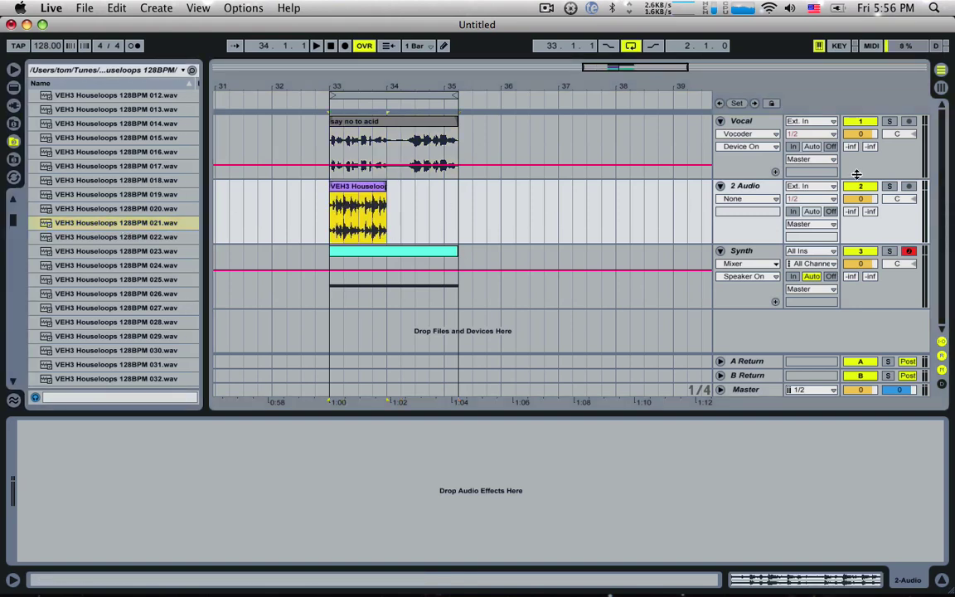
Solo 2 Audio, extend the loop clip to bar 35 and adjust the loop brace while auditioning.
click(889, 186)
key(space)
click(378, 191)
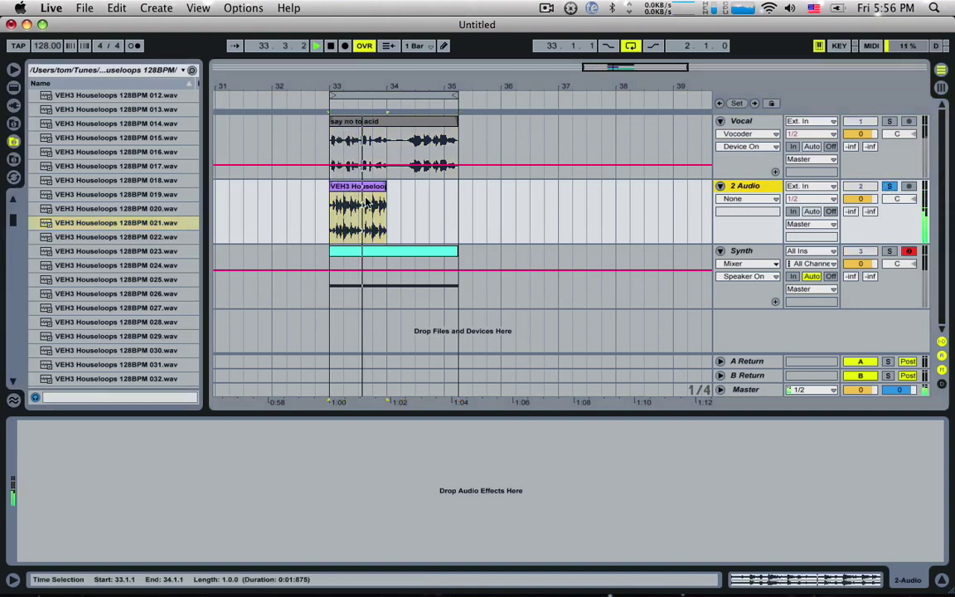
drag(386, 188, 458, 187)
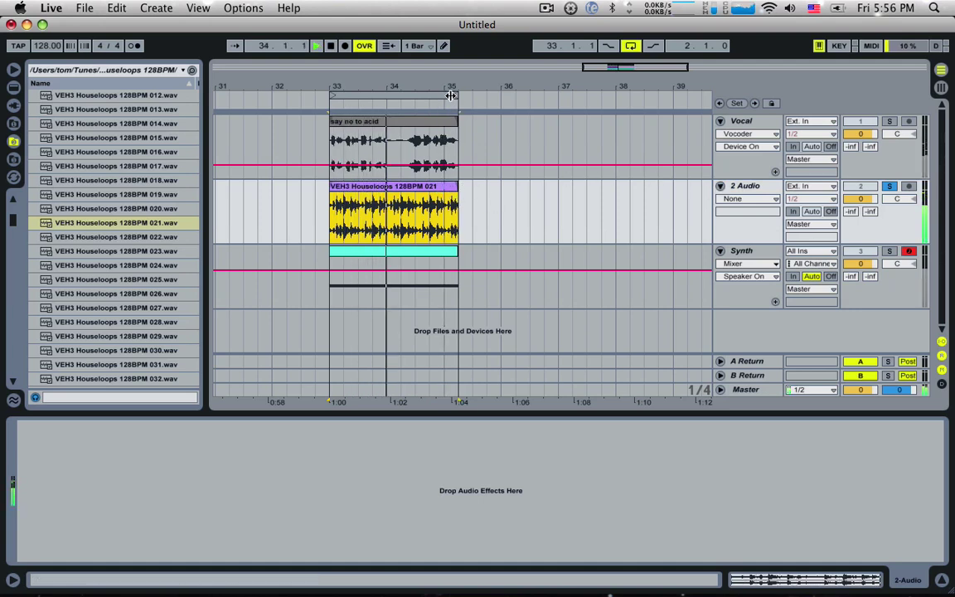
drag(462, 96, 448, 96)
key(space)
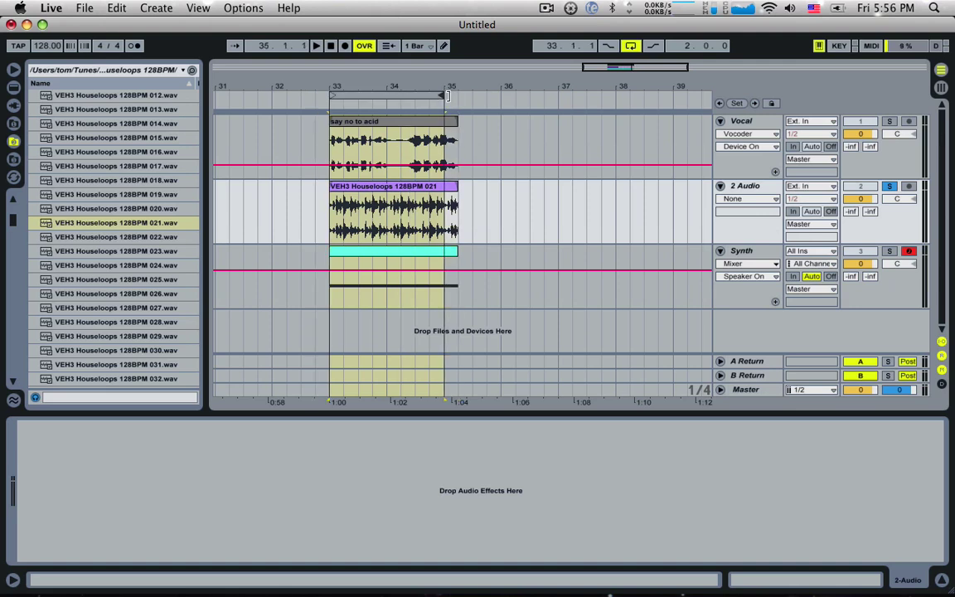
click(771, 191)
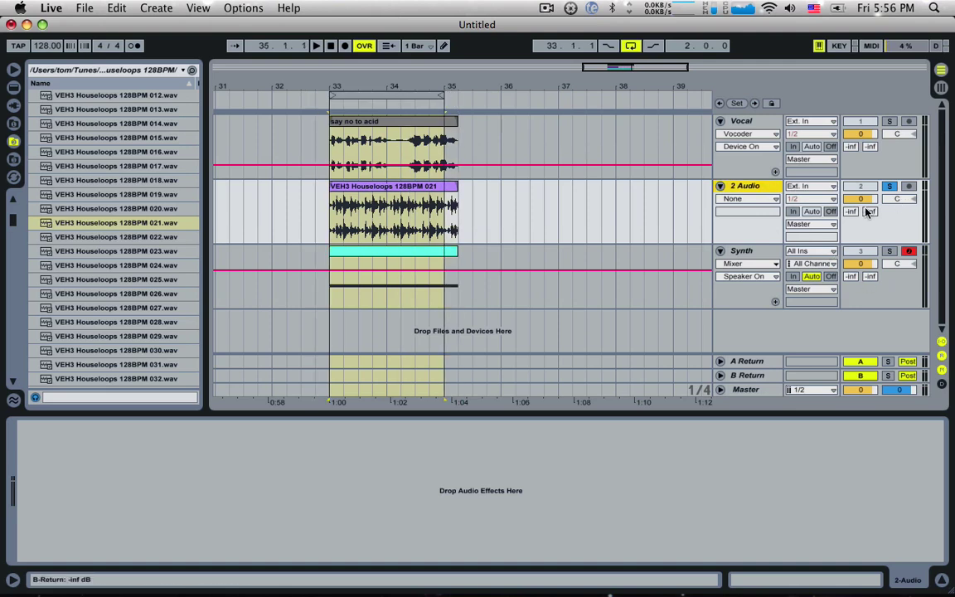
key(space)
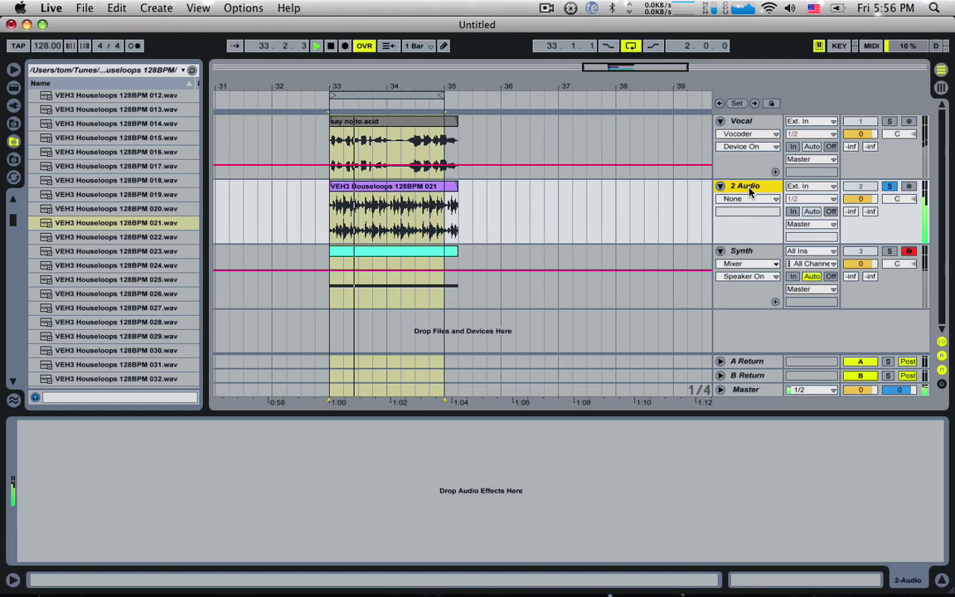
Add a Vocoder to 2 Audio with an External carrier from the Synth track, then play.
click(13, 86)
scroll(60, 384, down, 10)
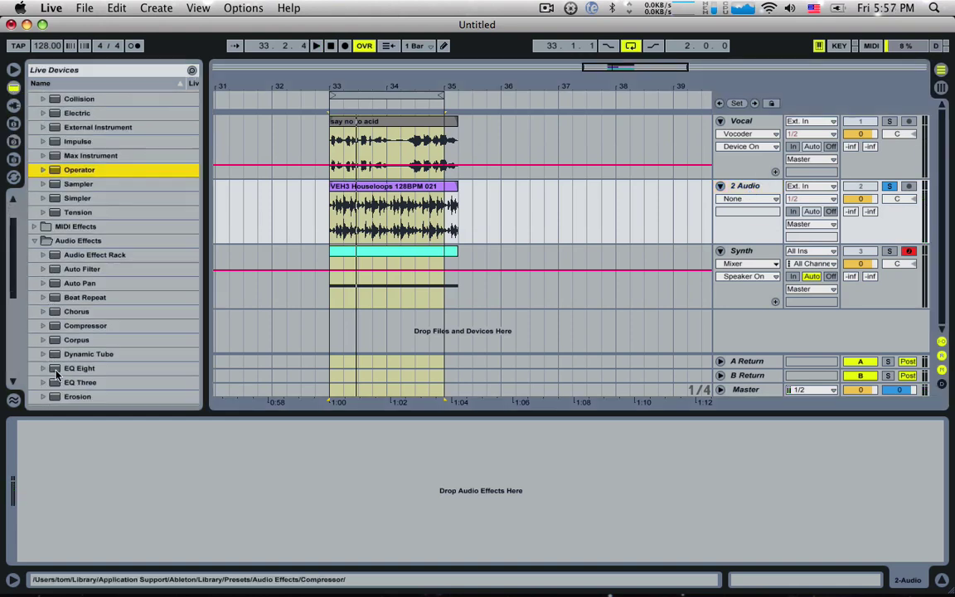
double_click(79, 398)
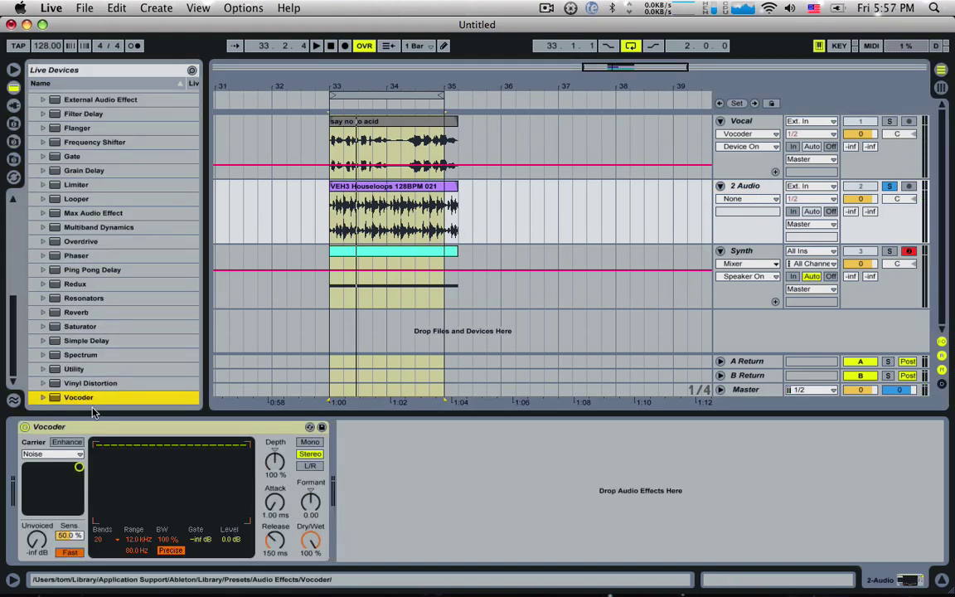
click(58, 455)
click(39, 475)
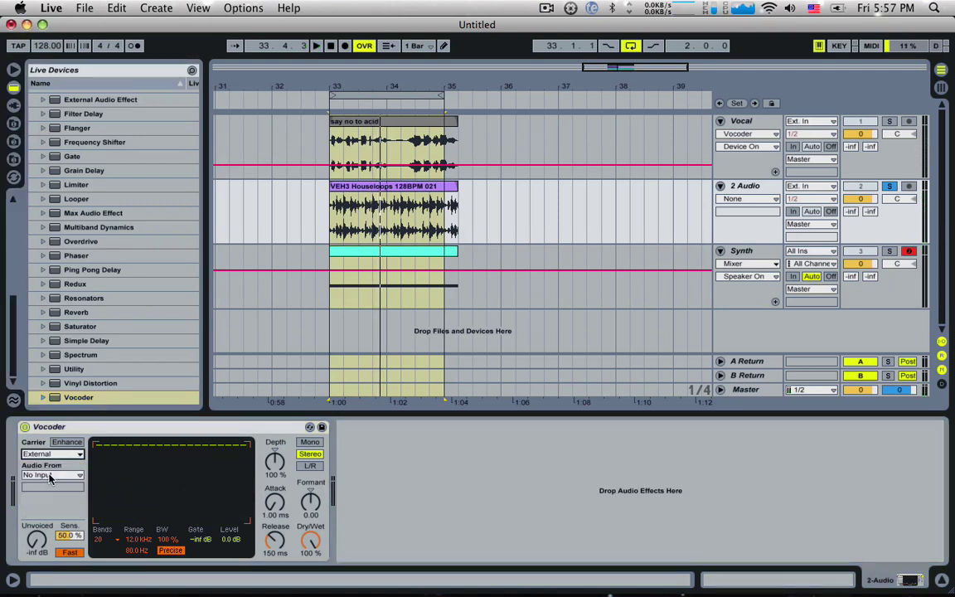
click(50, 474)
click(54, 509)
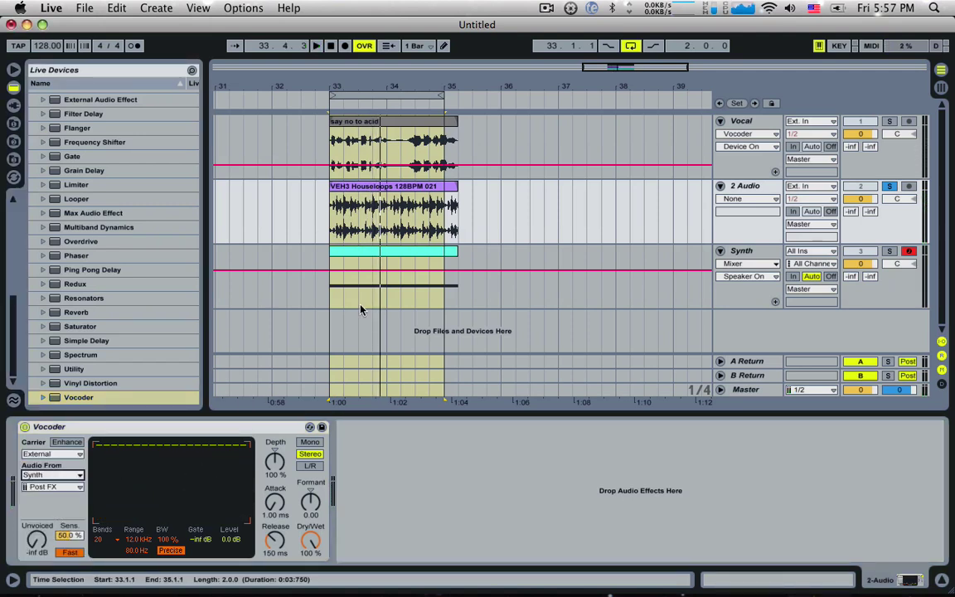
key(space)
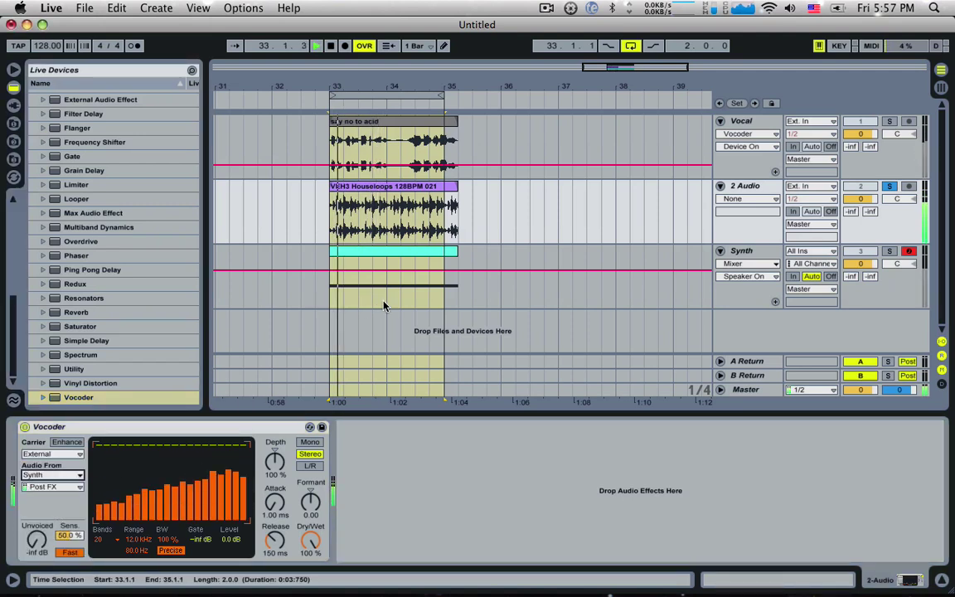
Open the Synth clip in the piano roll and add a note at the clip start.
double_click(393, 253)
key(space)
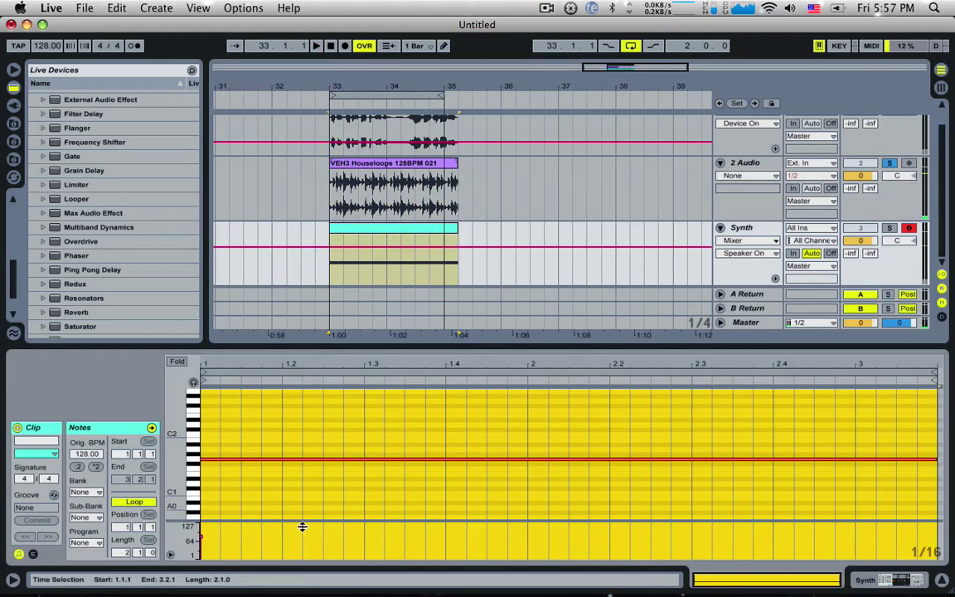
scroll(282, 473, up, 3)
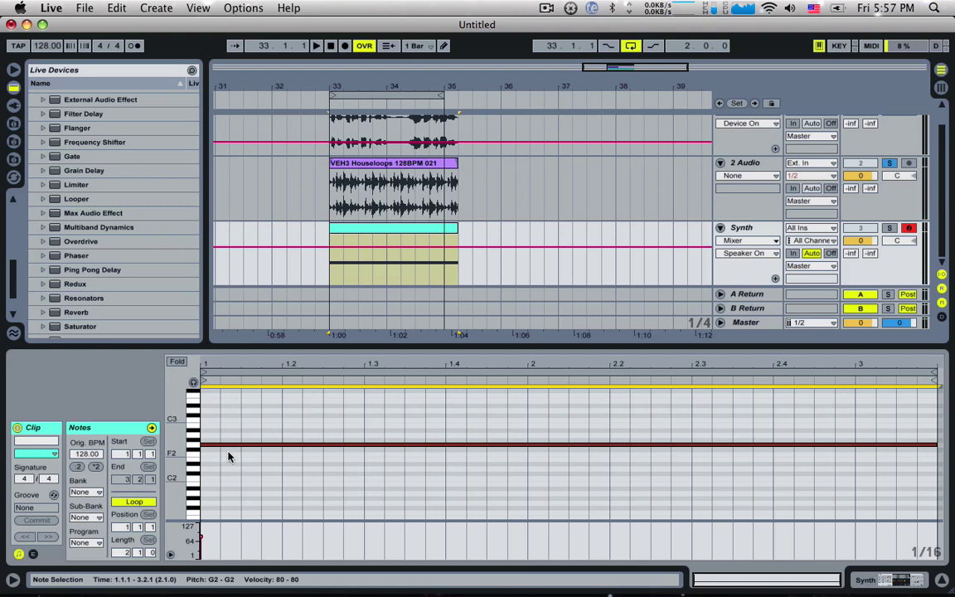
drag(207, 444, 935, 413)
double_click(204, 411)
key(space)
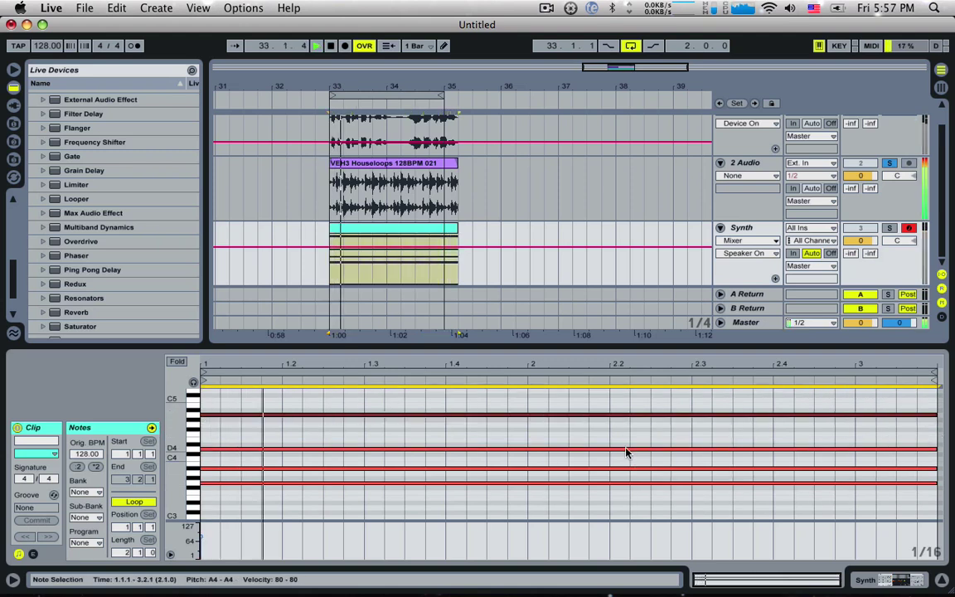
scroll(625, 452, up, 3)
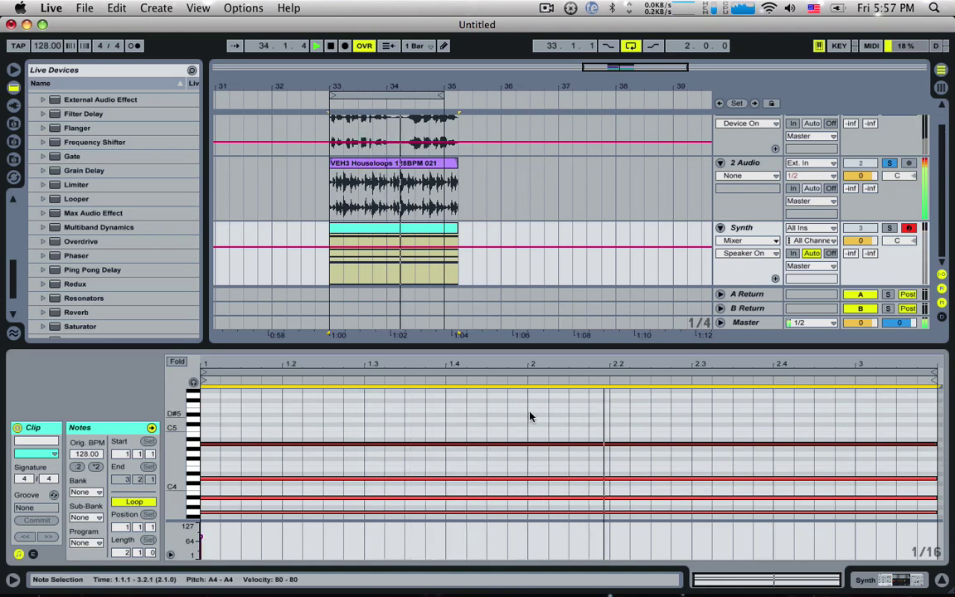
Add a D5 note at beat 2 lasting to 2.2, and stretch the A4 note to the clip end.
double_click(536, 419)
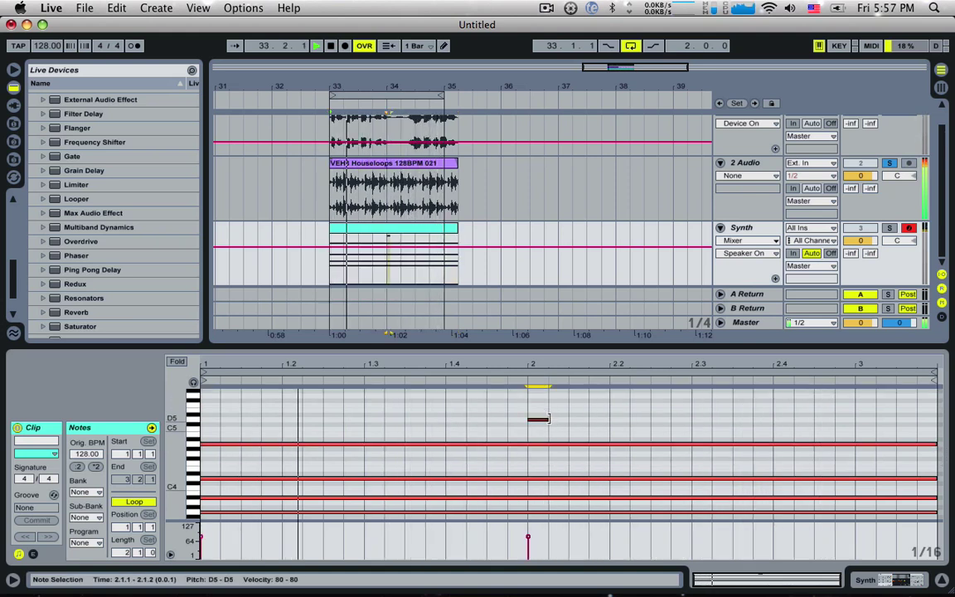
drag(548, 419, 609, 418)
click(600, 423)
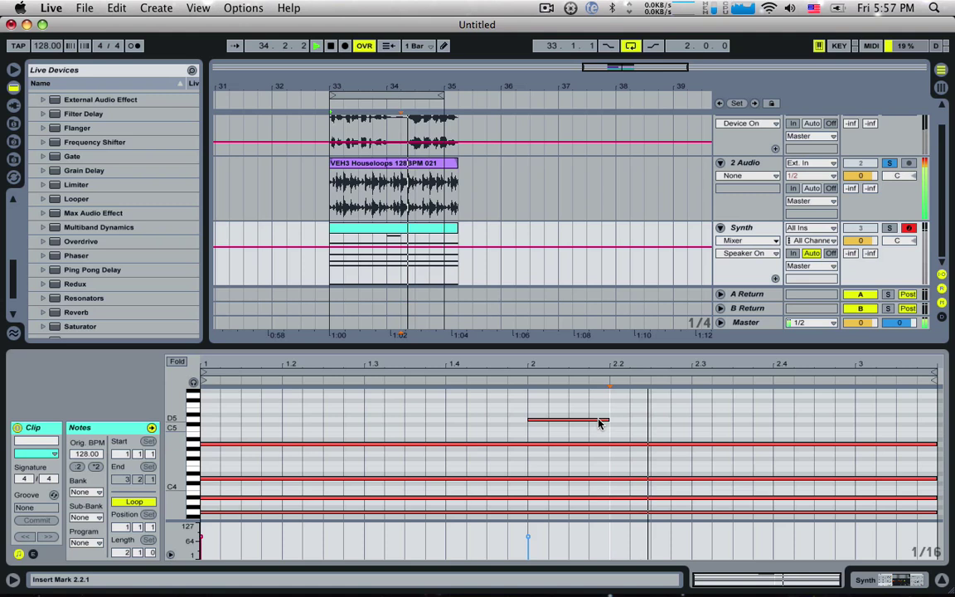
click(210, 445)
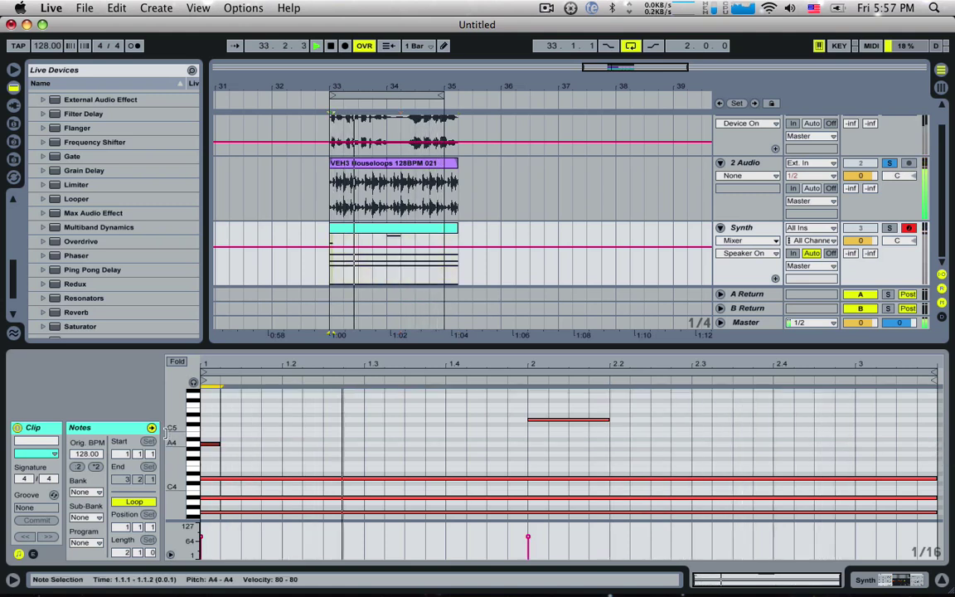
drag(221, 444, 693, 473)
Add a G4 note at beat 2 and a D#3 note at 2.3 held to the clip end.
double_click(535, 455)
scroll(710, 456, down, 3)
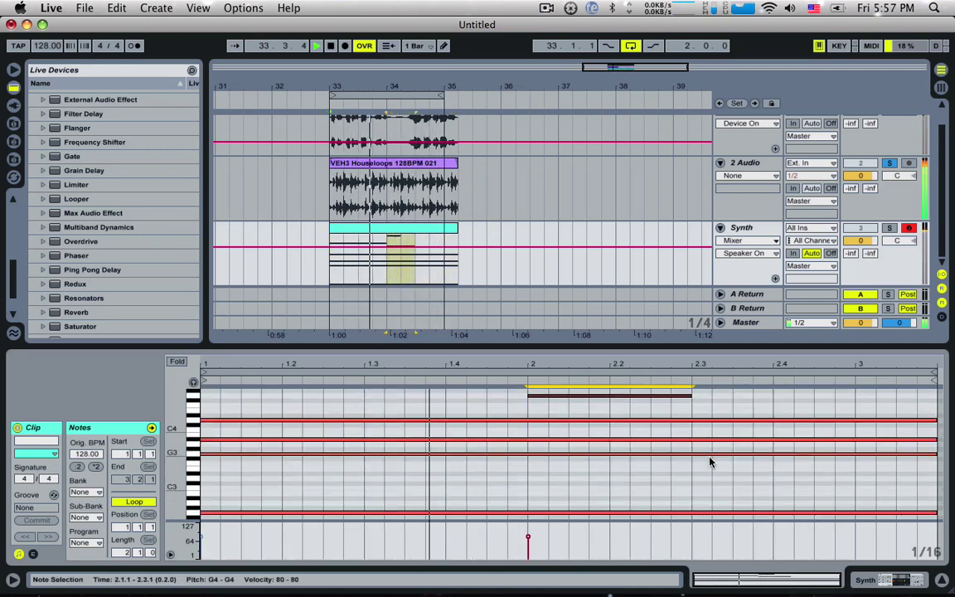
double_click(693, 473)
drag(711, 472, 940, 490)
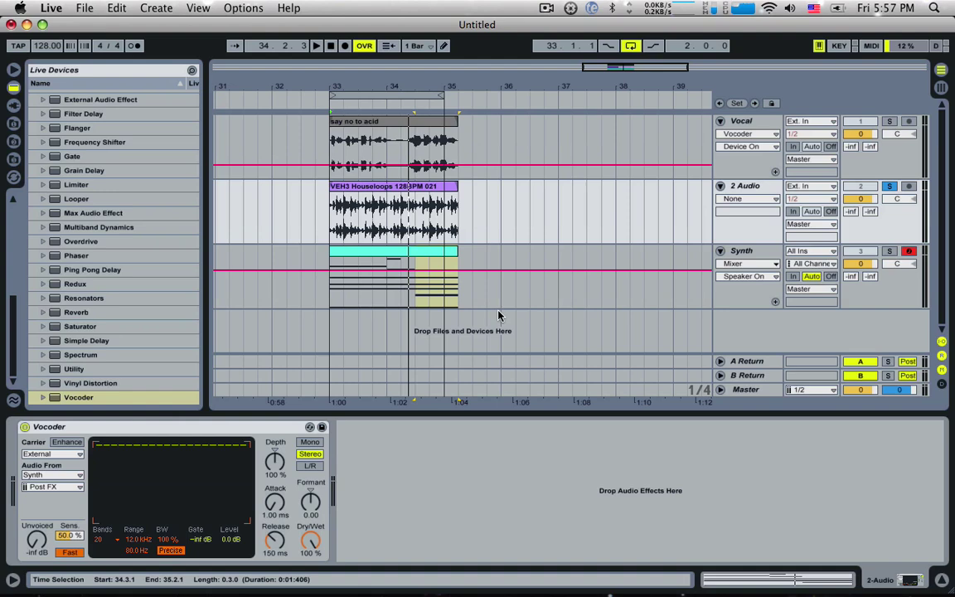
Shorten the drum loop clip on 2 Audio slightly and start playback.
click(373, 283)
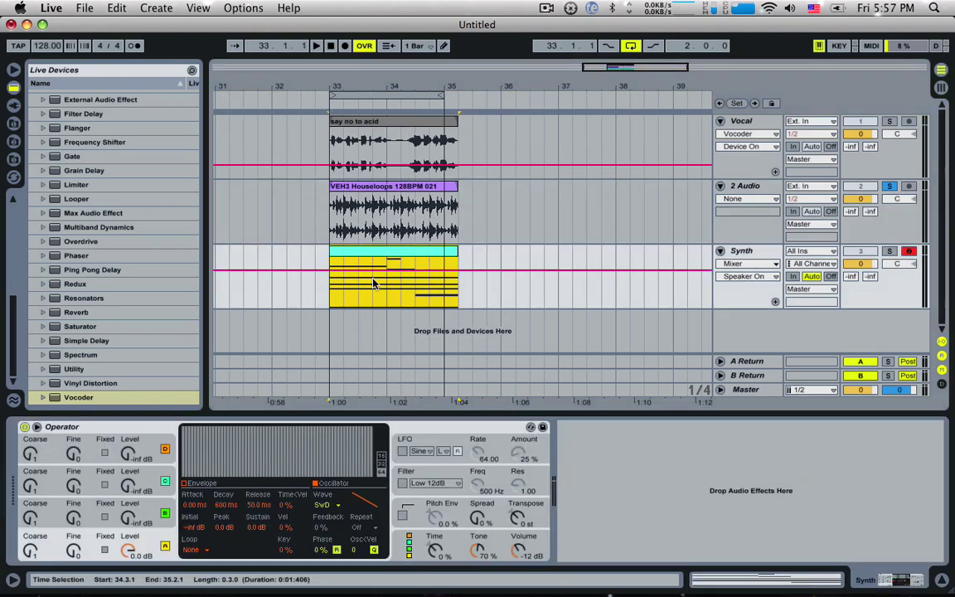
click(412, 192)
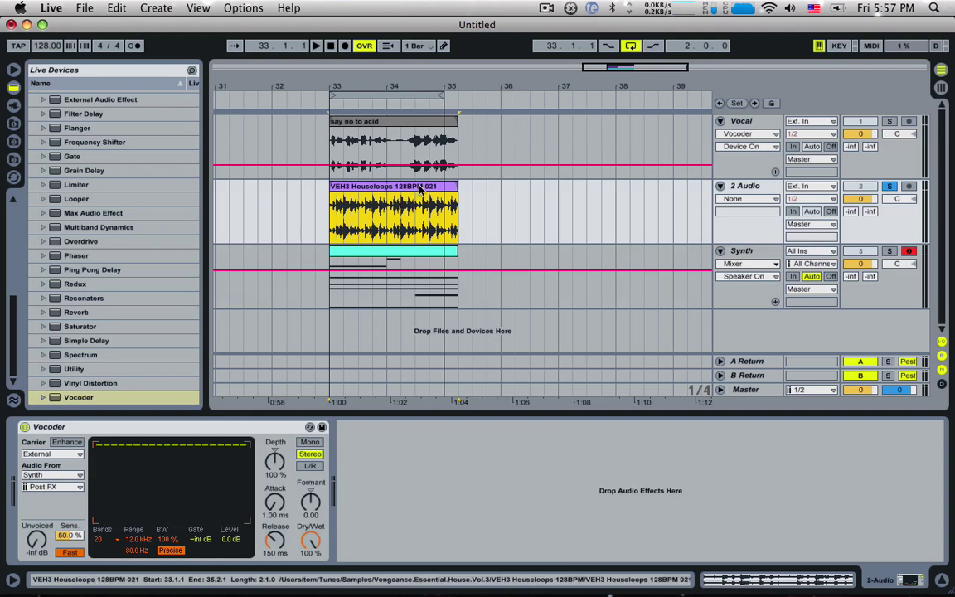
drag(456, 189, 444, 189)
key(space)
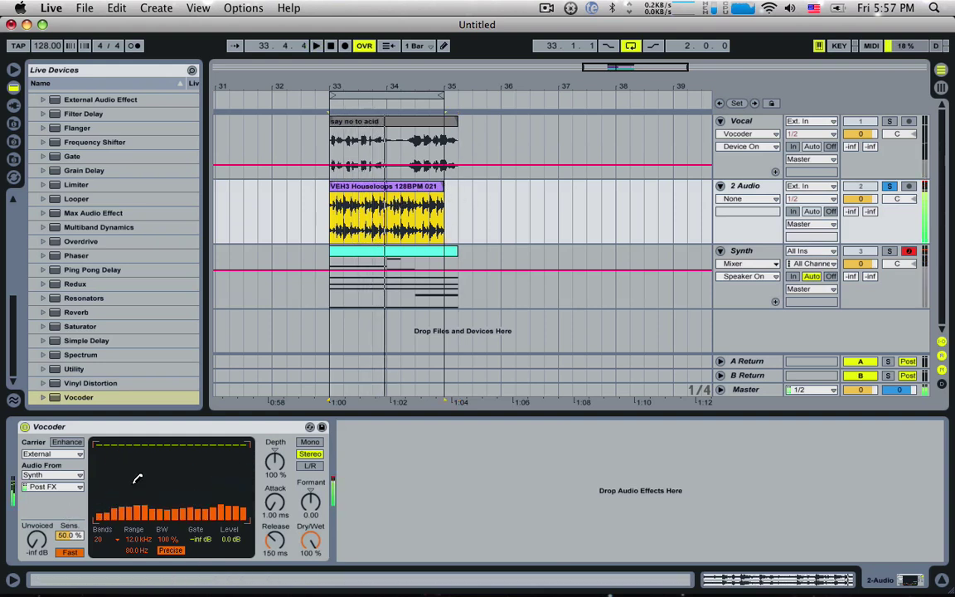
Redraw the Vocoder band levels as a curve and set Depth to 116% and Formant to -22.0.
drag(95, 509, 140, 464)
mouse_move(216, 481)
mouse_down()
mouse_move(77, 483)
mouse_move(184, 454)
mouse_move(171, 464)
mouse_move(205, 465)
mouse_up()
drag(274, 461, 274, 431)
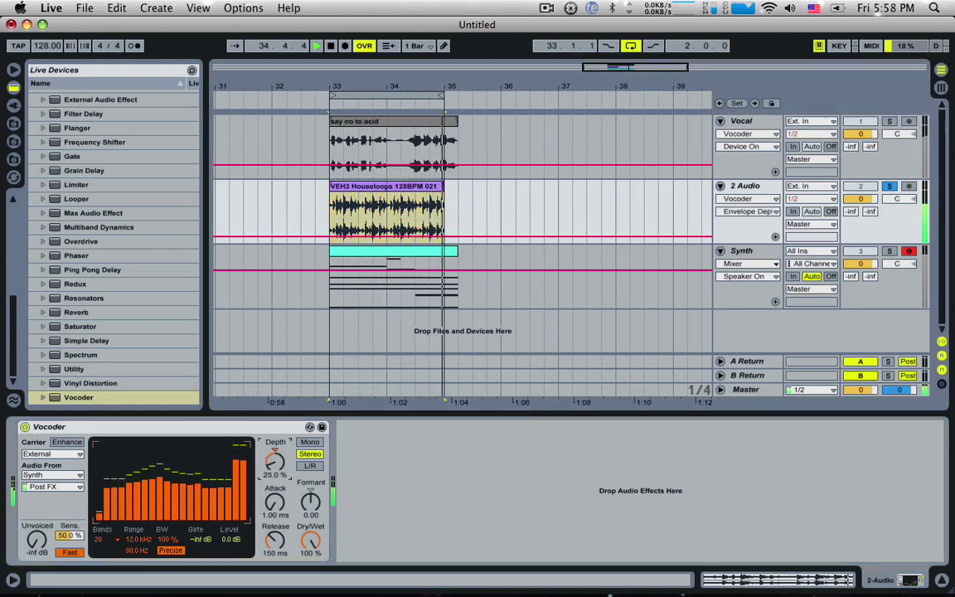
drag(310, 501, 310, 550)
drag(275, 461, 274, 489)
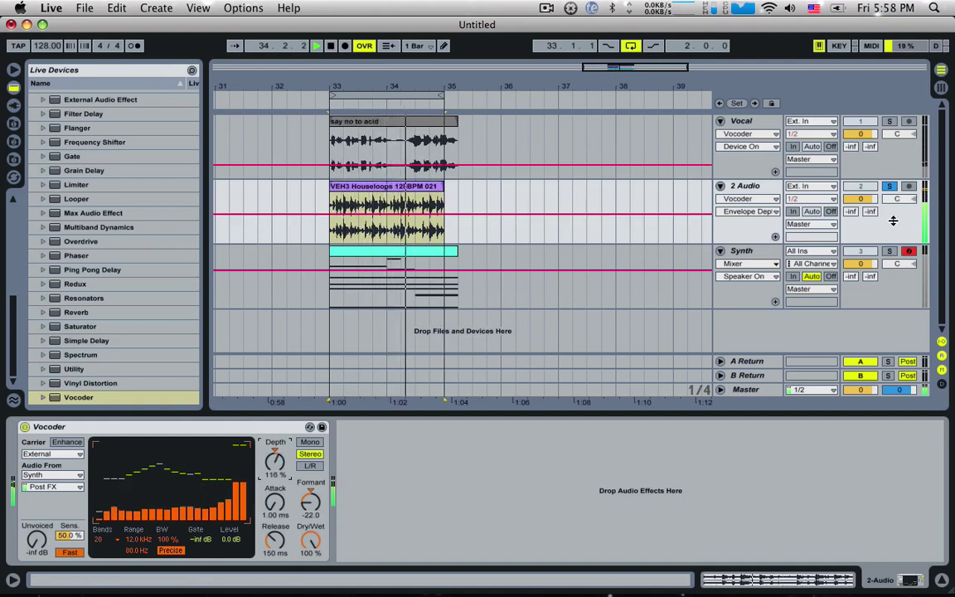
Add a 3 Audio track with a copy of the drum loop, and retune 2 Audio's vocoder to Depth 126%, Formant -13.6.
click(744, 188)
key(super+t)
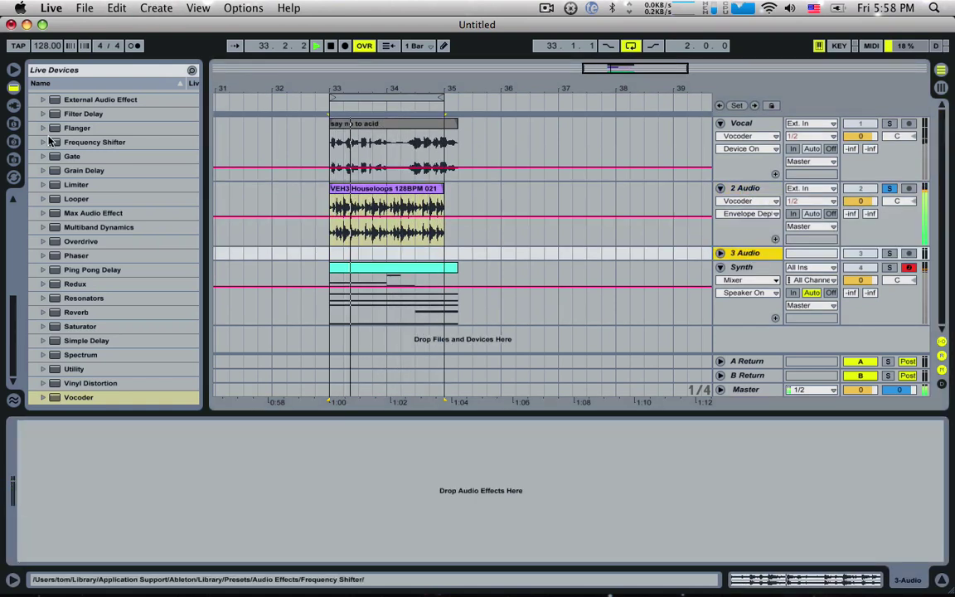
drag(390, 185, 386, 257)
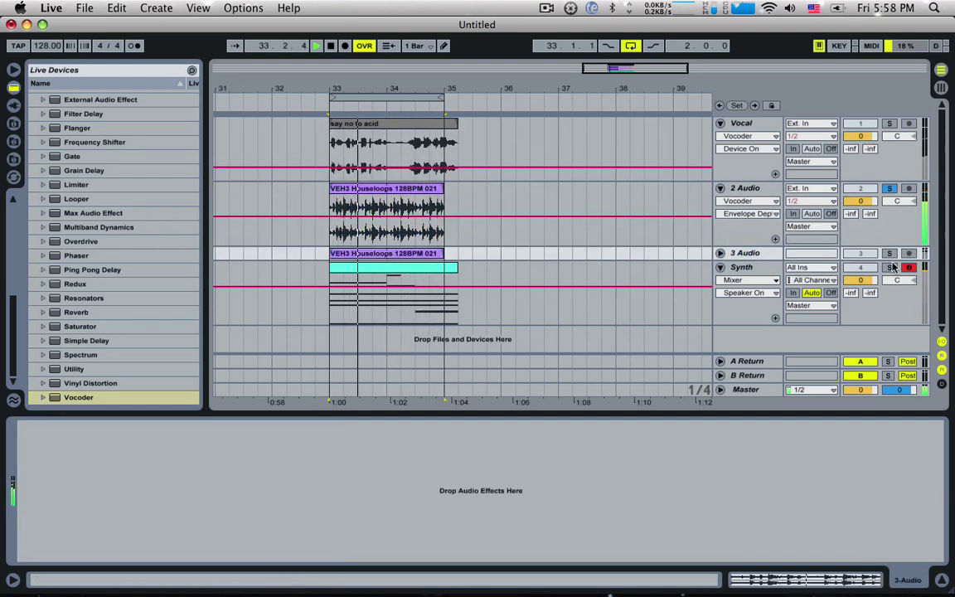
click(721, 253)
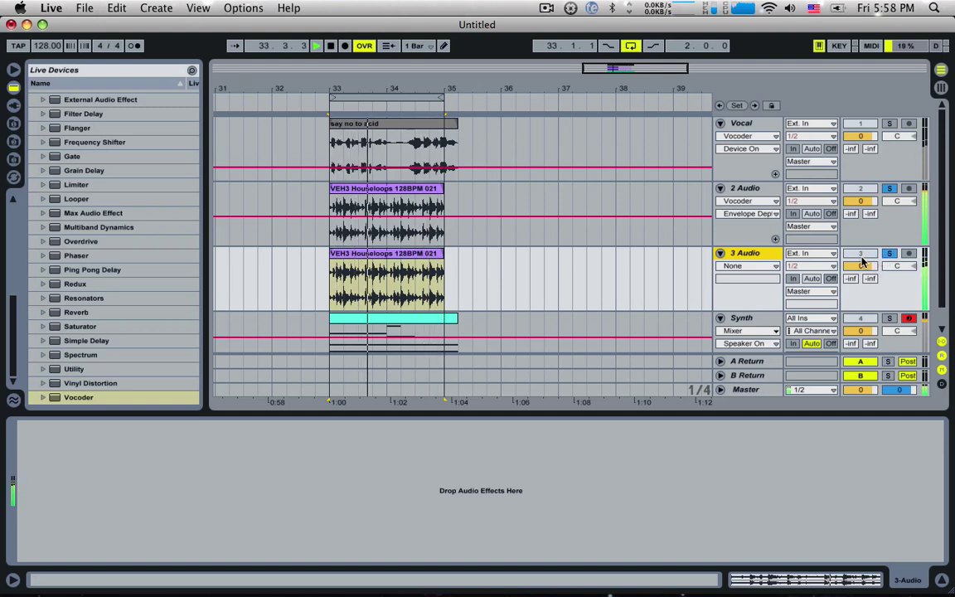
click(744, 189)
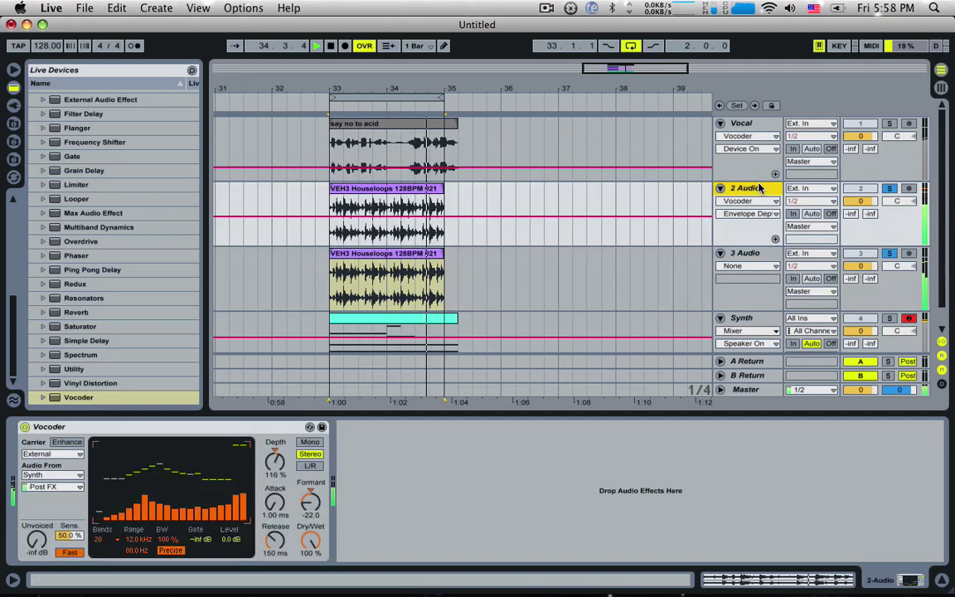
drag(282, 465, 275, 431)
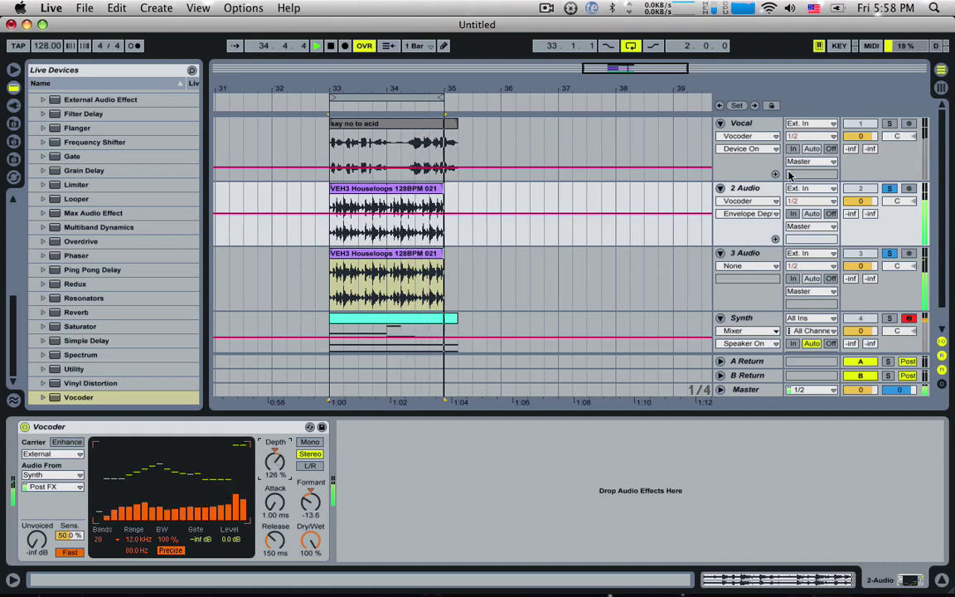
Duplicate the vocoded 2 Audio track and insert a new MIDI track below Synth.
click(748, 189)
key(super+d)
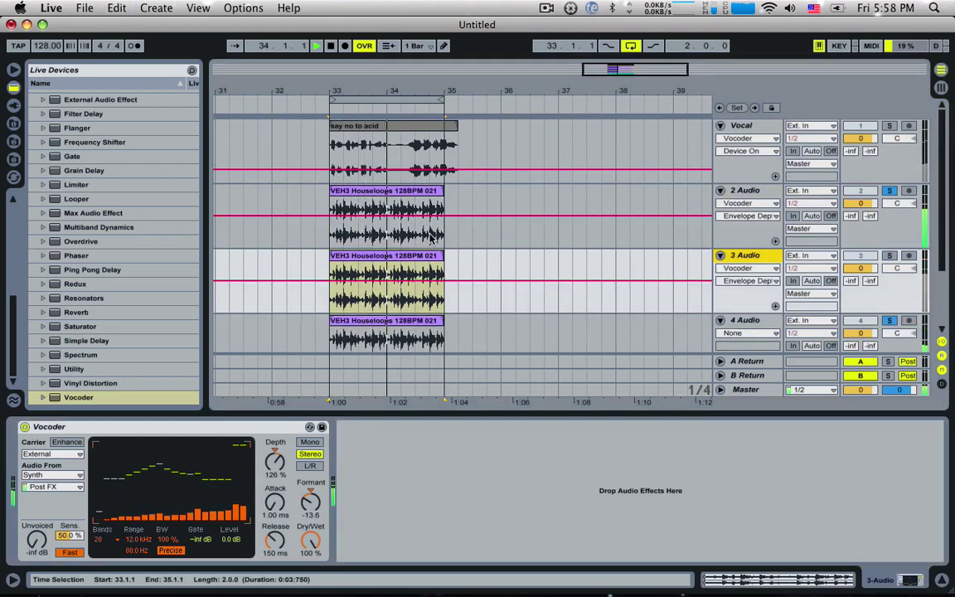
scroll(746, 278, down, 3)
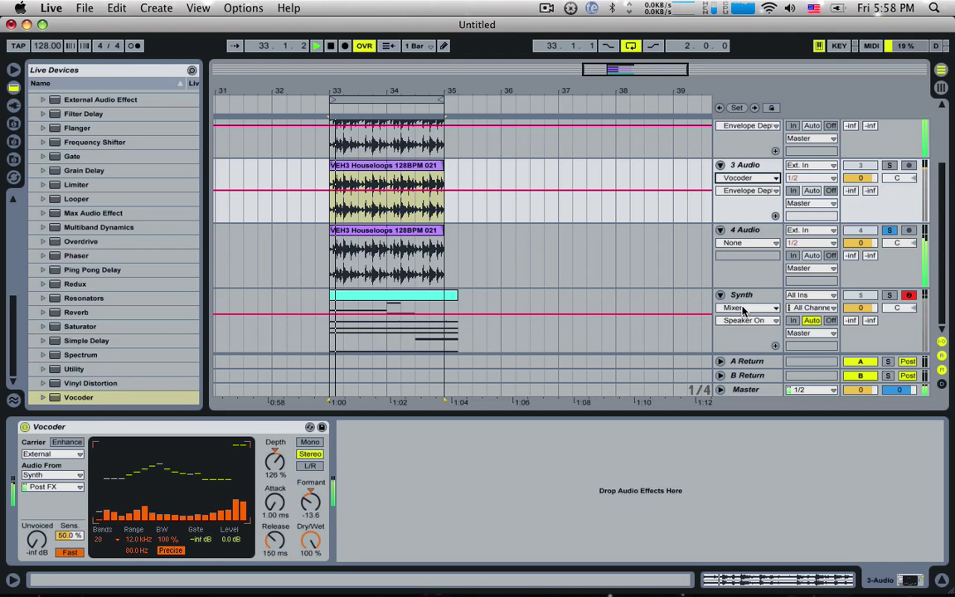
click(745, 299)
key(super+shift+t)
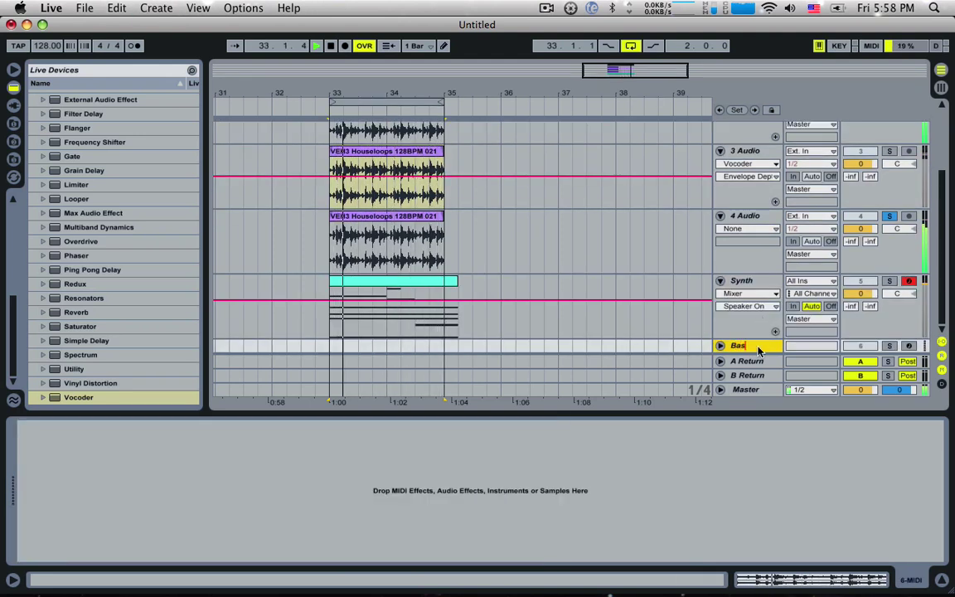
Name the new MIDI track Bassline and load Operator onto it.
key(Return)
click(720, 345)
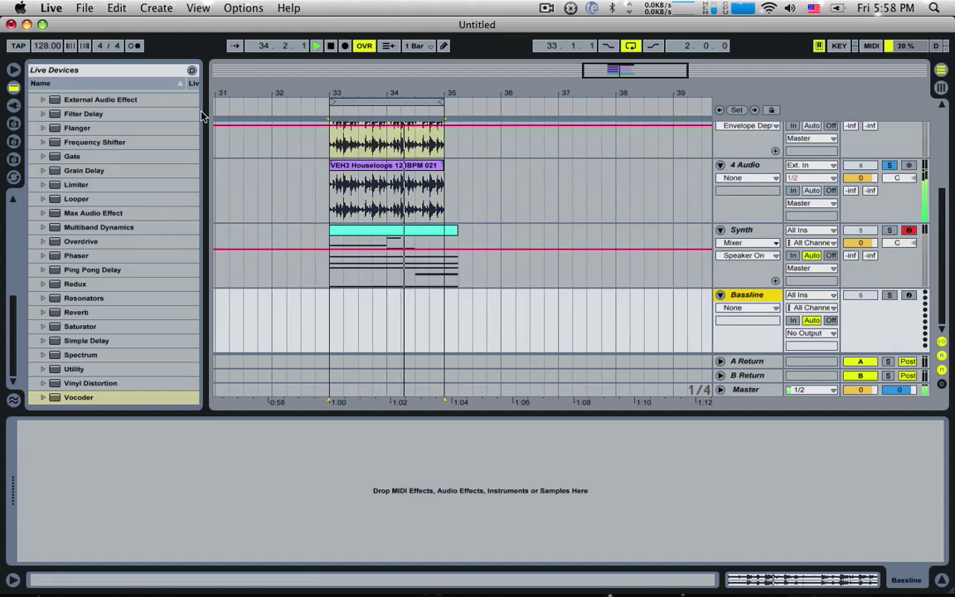
scroll(104, 133, up, 10)
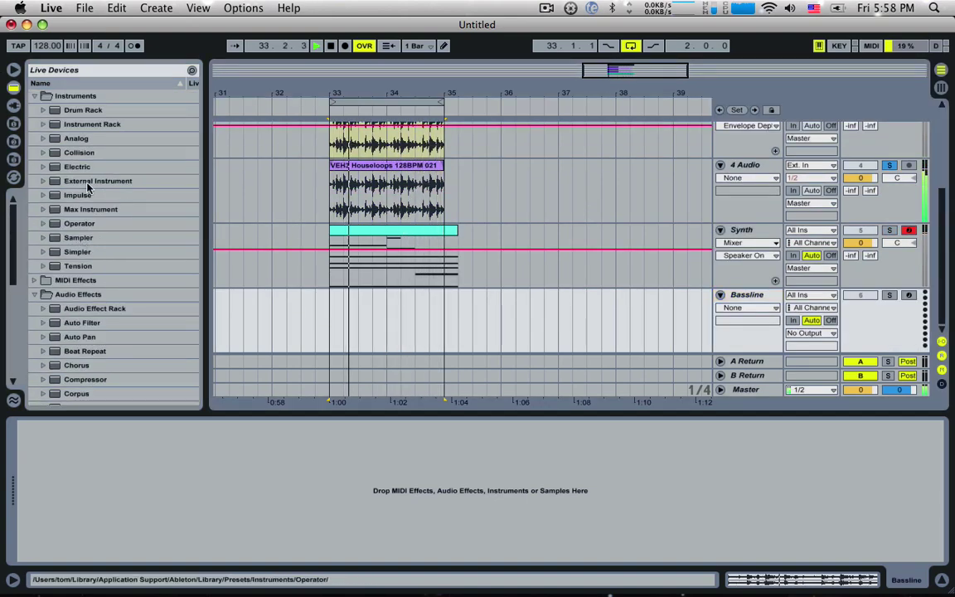
drag(87, 228, 310, 298)
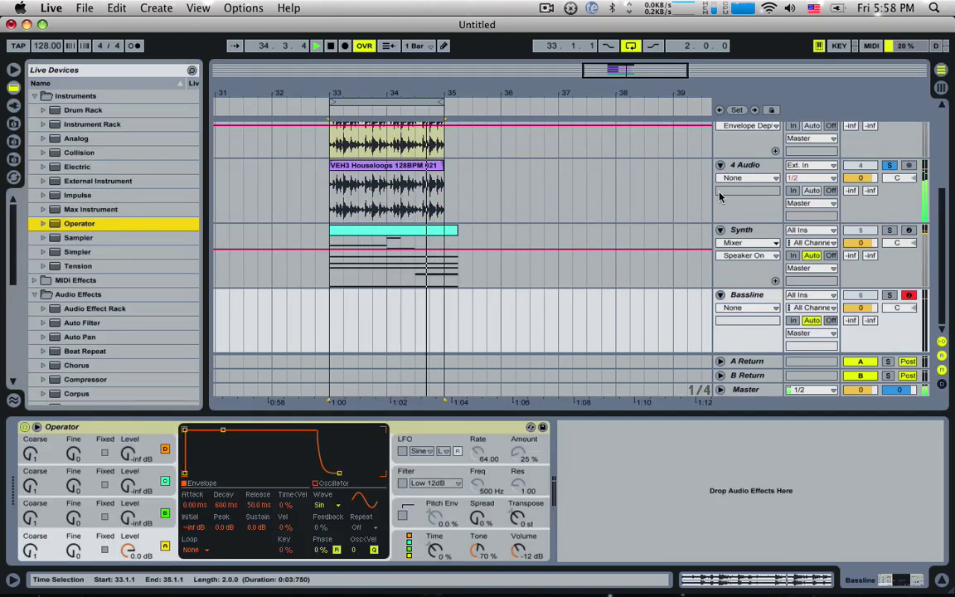
Set the 3 Audio vocoder's carrier source to Bassline.
click(765, 170)
scroll(756, 169, up, 3)
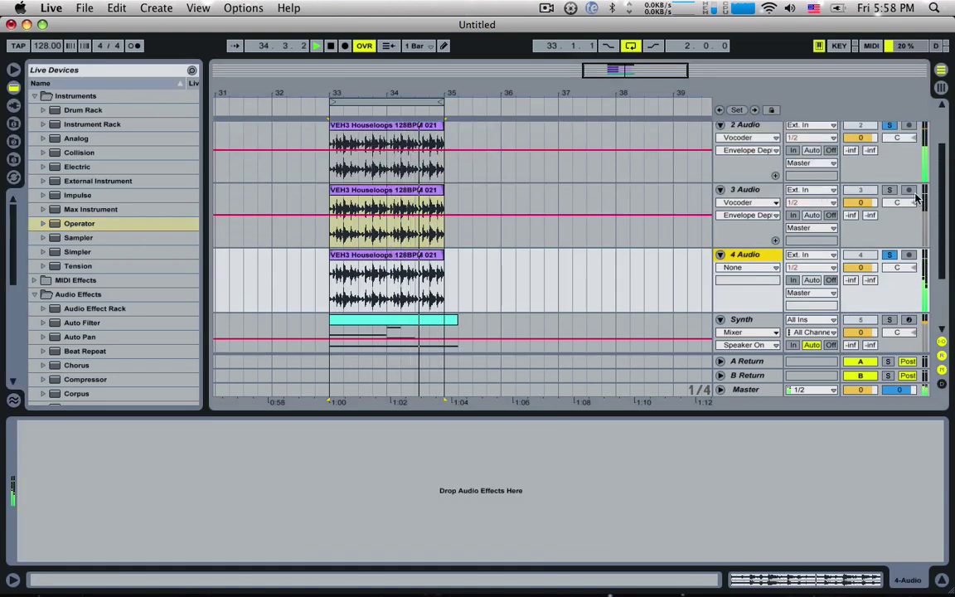
click(772, 204)
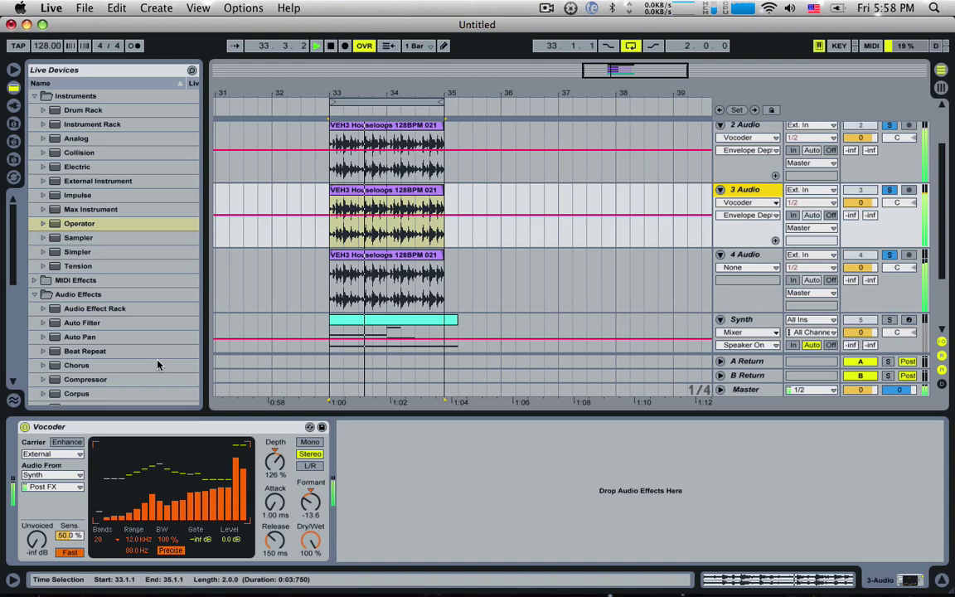
click(37, 476)
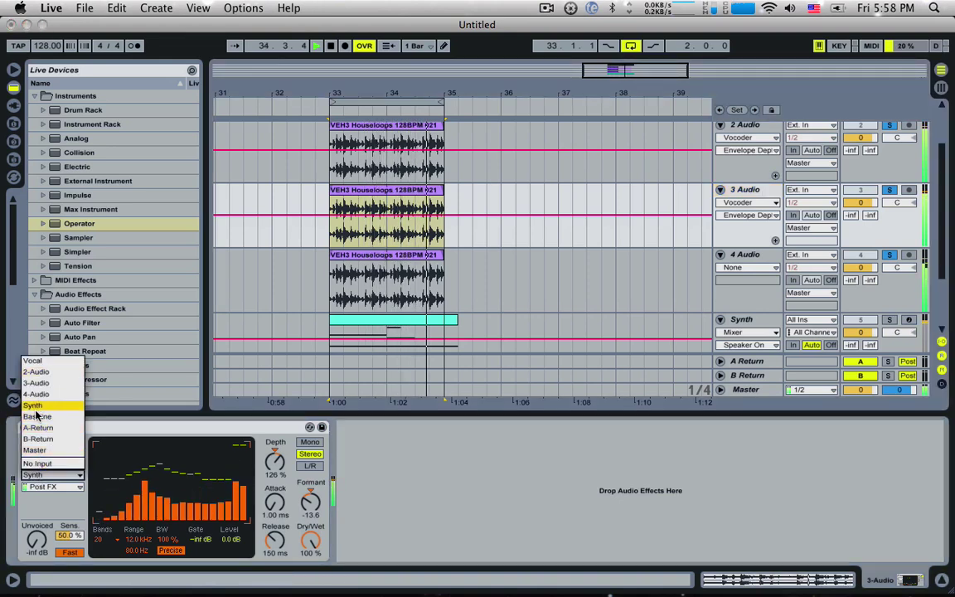
click(33, 406)
Route the Bassline track's output to Sends Only.
scroll(404, 221, down, 3)
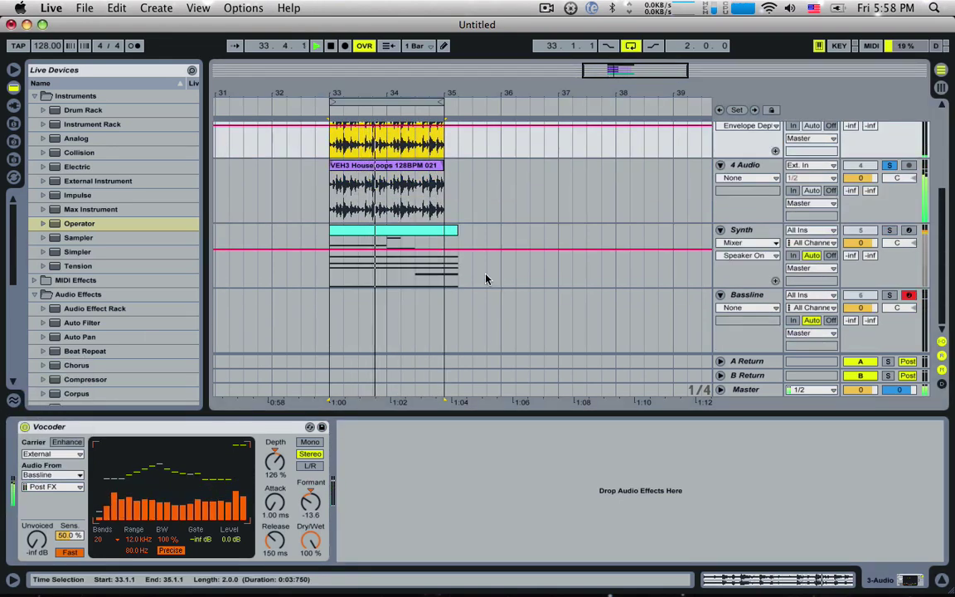
click(864, 301)
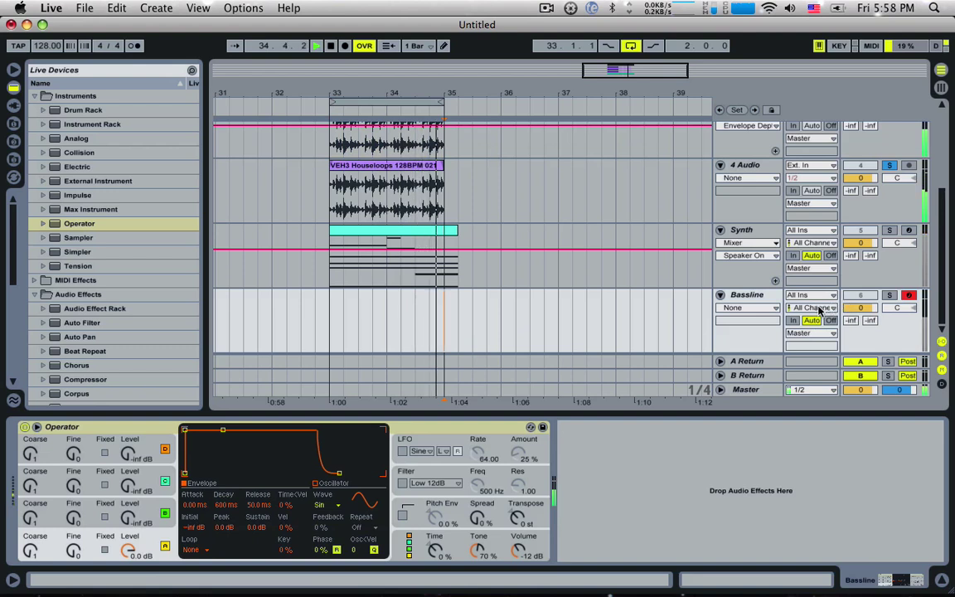
click(785, 333)
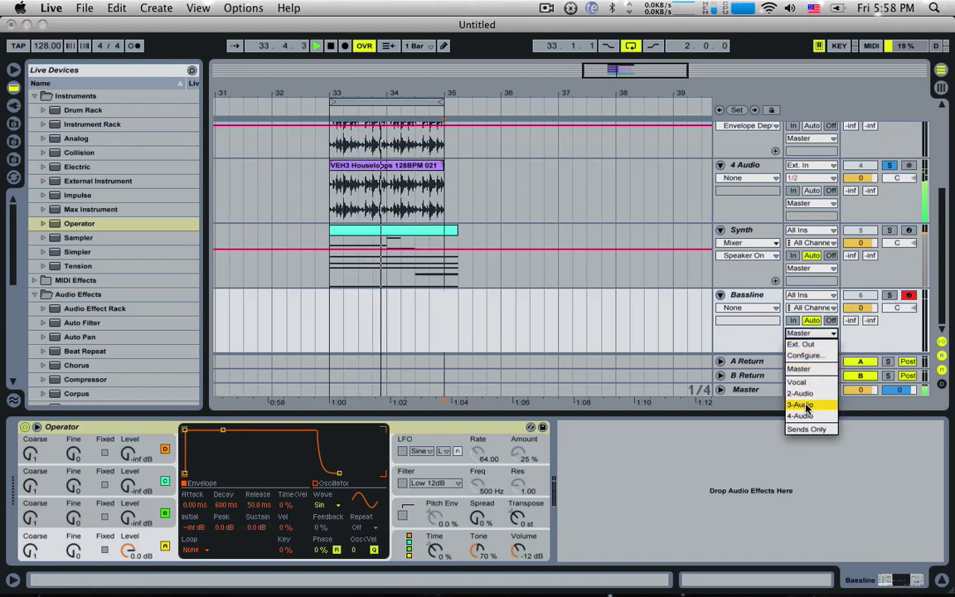
click(806, 434)
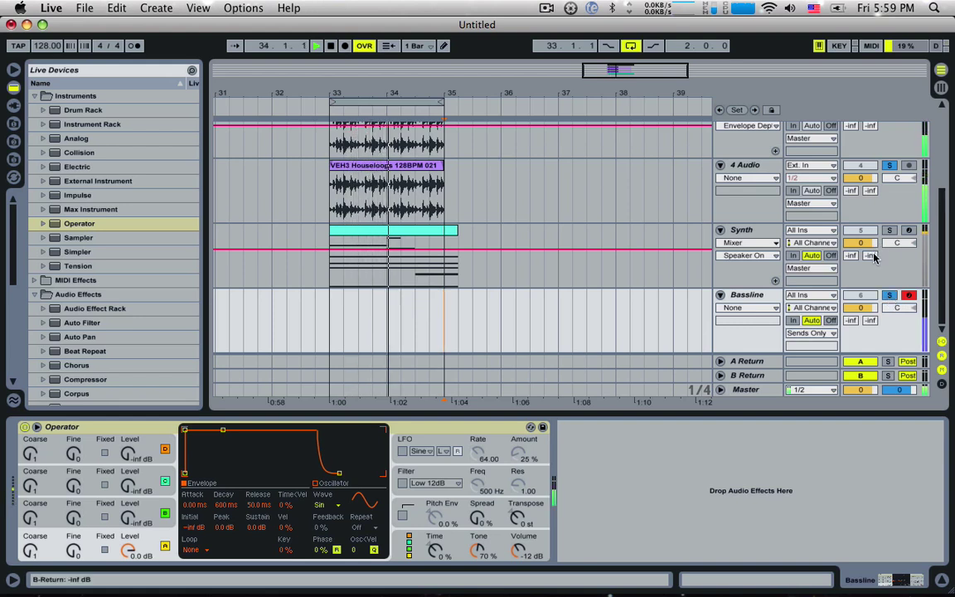
Shift the computer keyboard's octave and mark bars 33 to 35 on Bassline.
key(z)
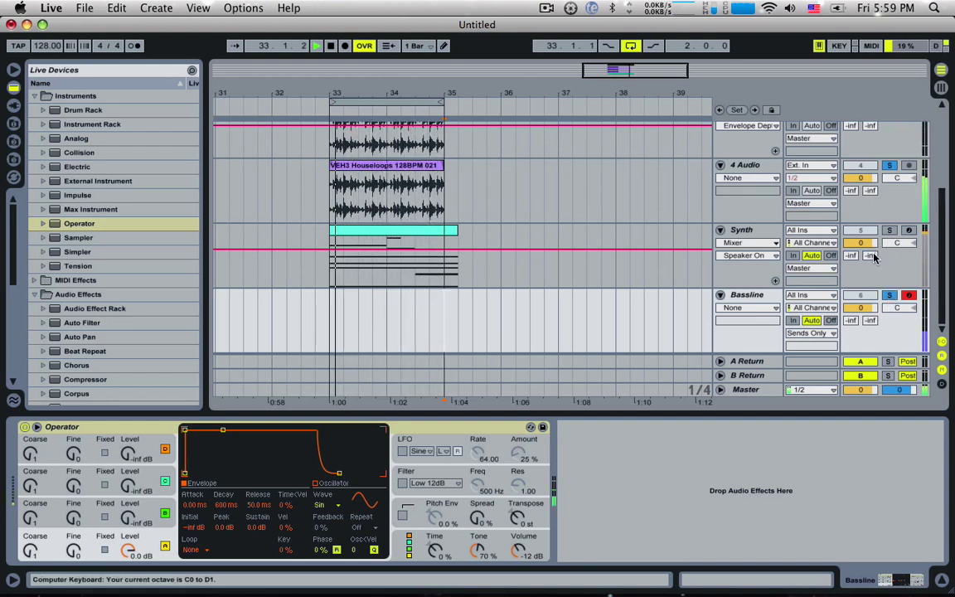
key(z)
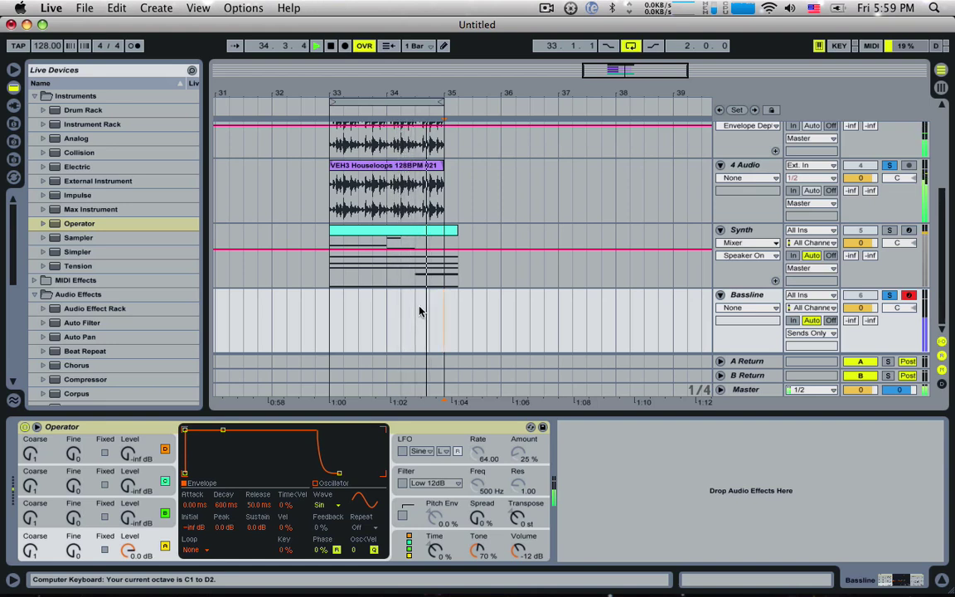
key(x)
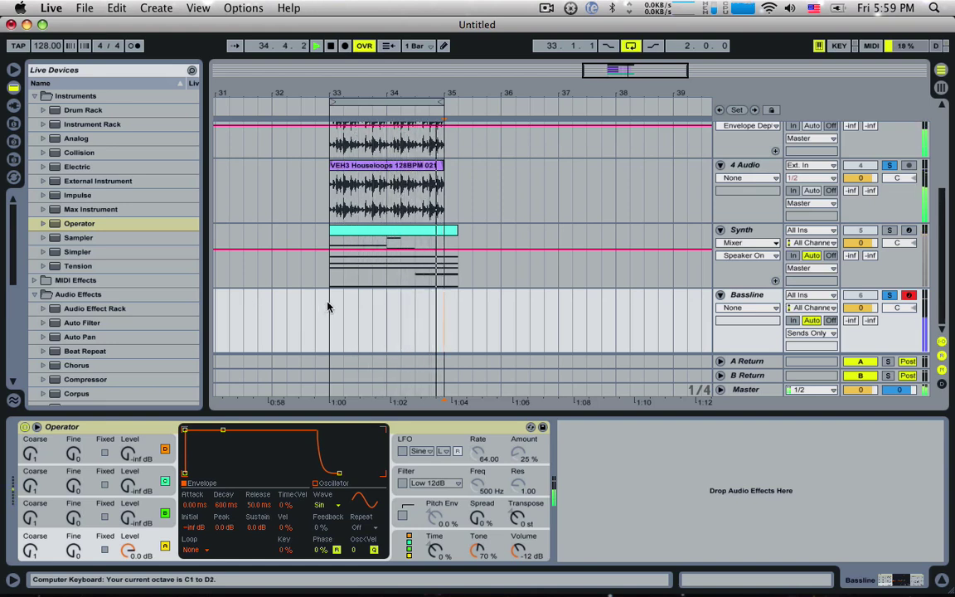
drag(330, 308, 440, 307)
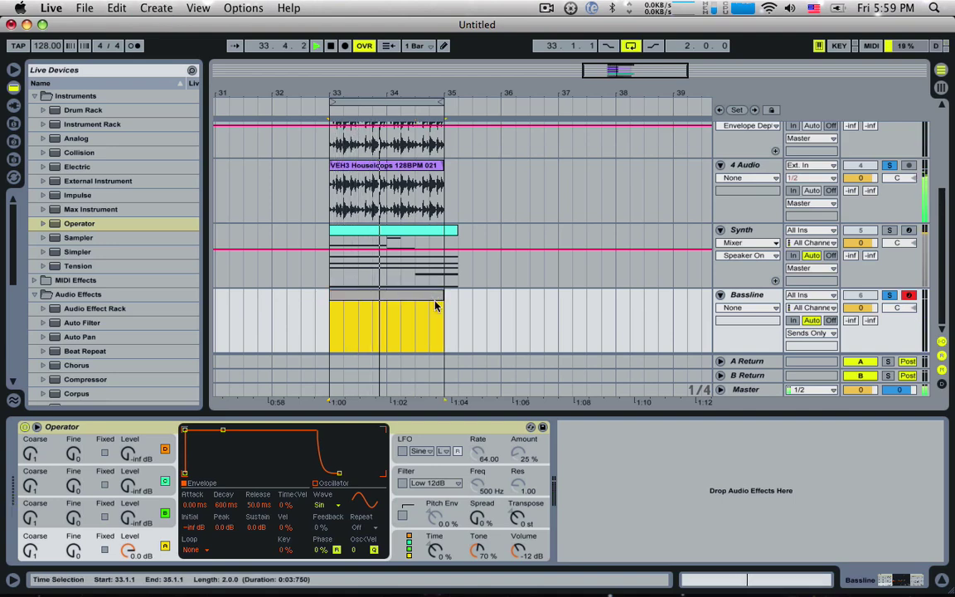
Create a MIDI clip over bars 33–35 with G2 and D#2 notes, then transpose both down to G1 and D#1.
key(super+shift+m)
double_click(421, 294)
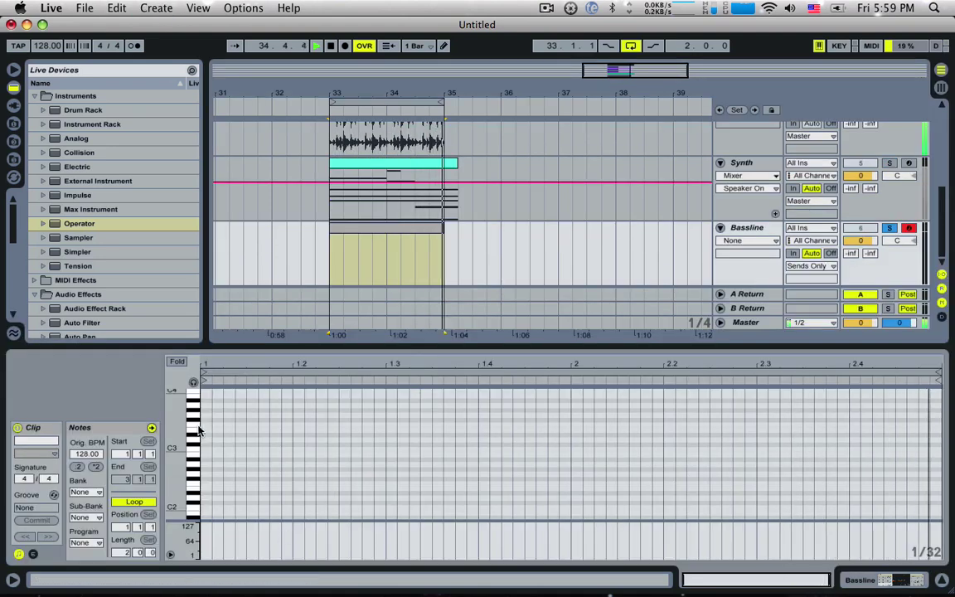
double_click(205, 474)
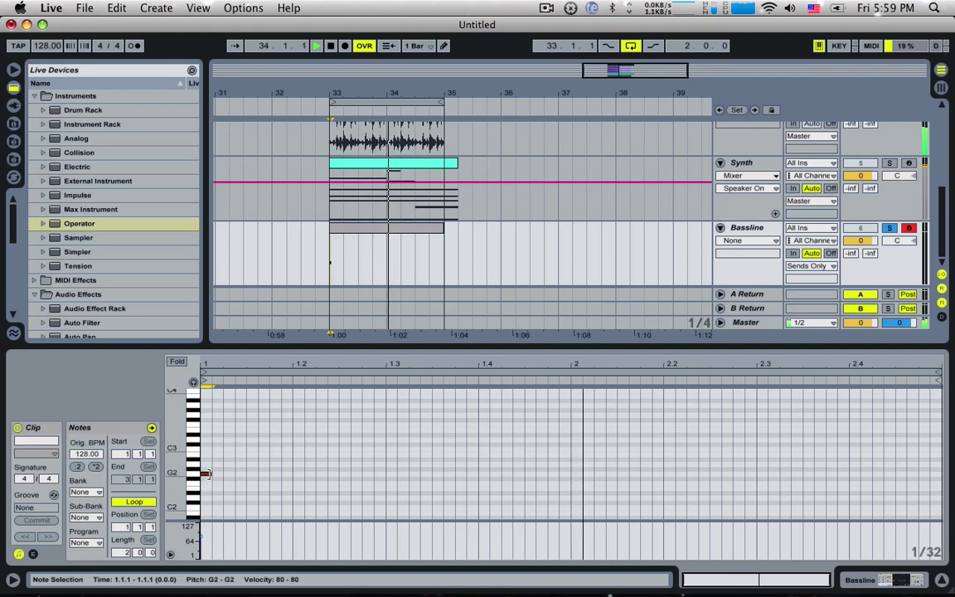
drag(207, 473, 569, 430)
double_click(574, 494)
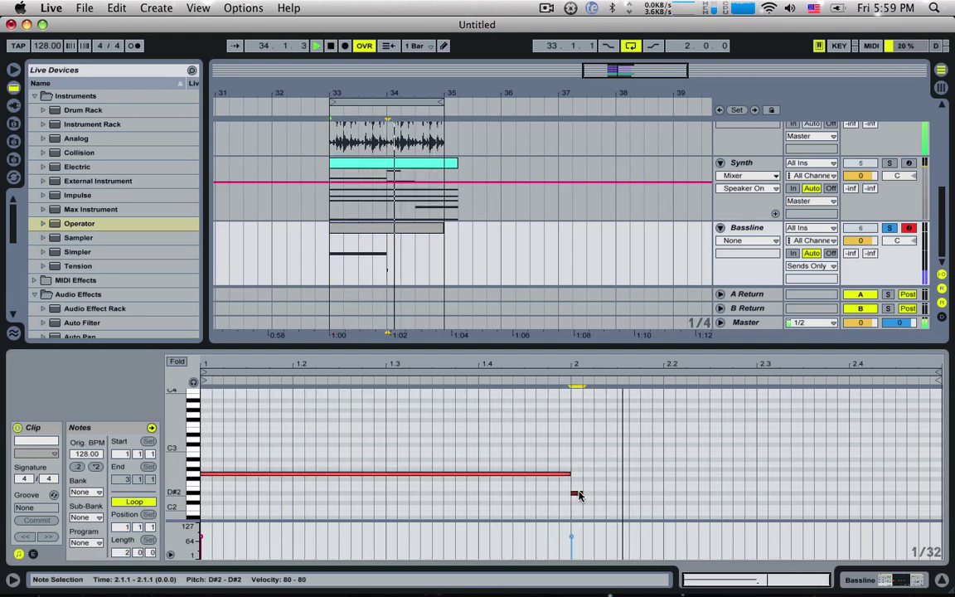
drag(578, 494, 873, 465)
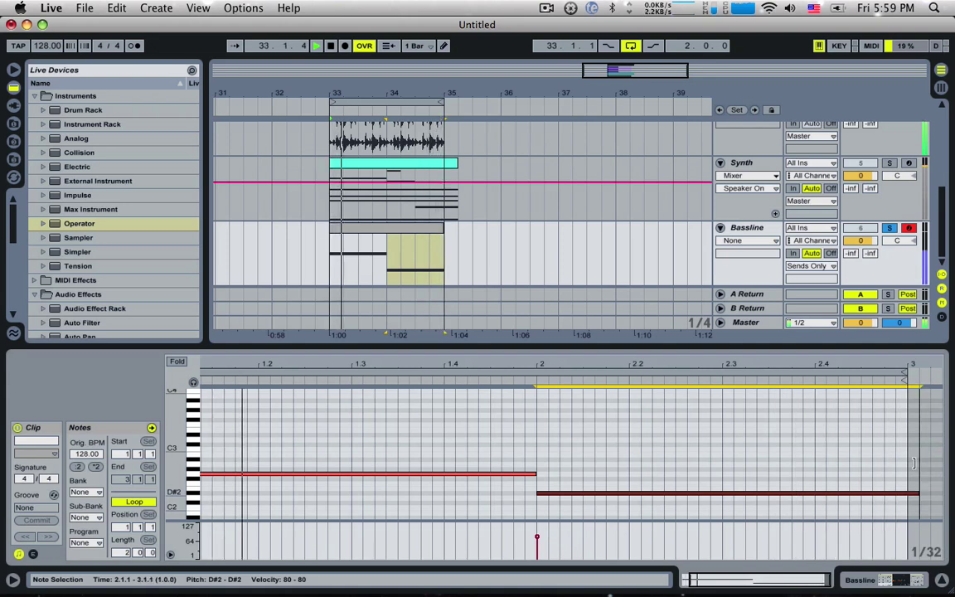
key(super+a)
key(shift+Down)
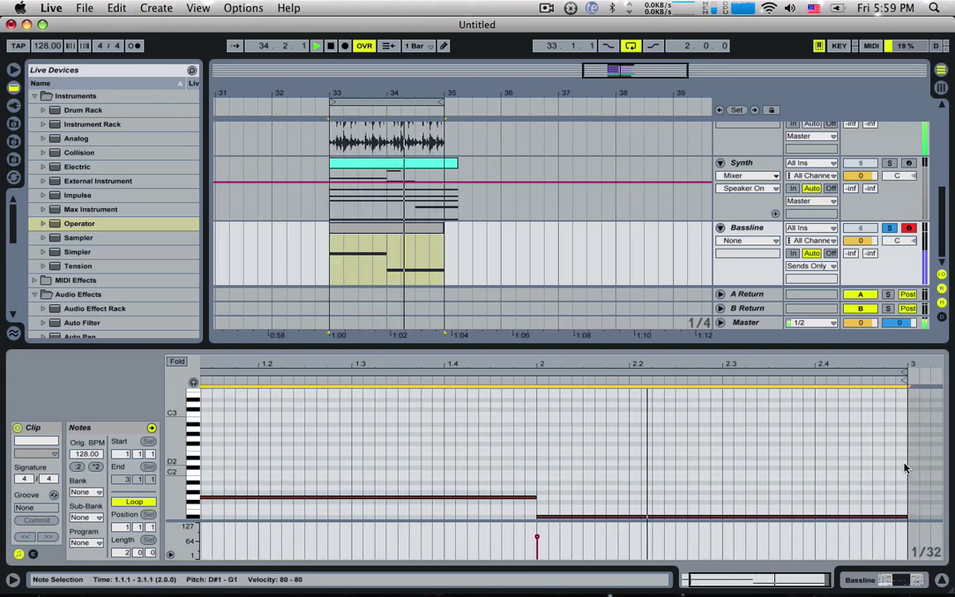
Turn 3 Audio's vocoder down to Depth 114% and Formant -21.4.
scroll(772, 216, up, 3)
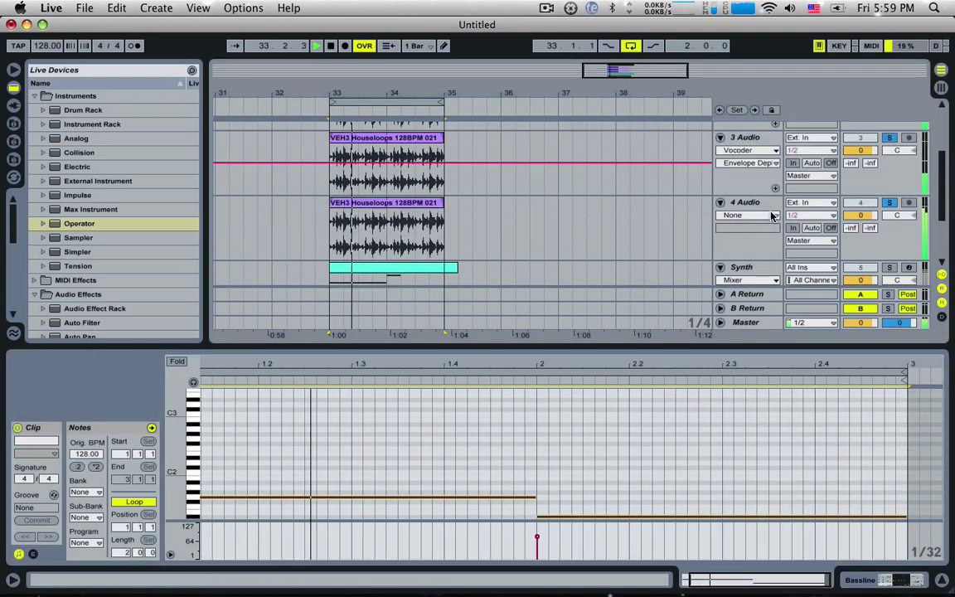
click(810, 143)
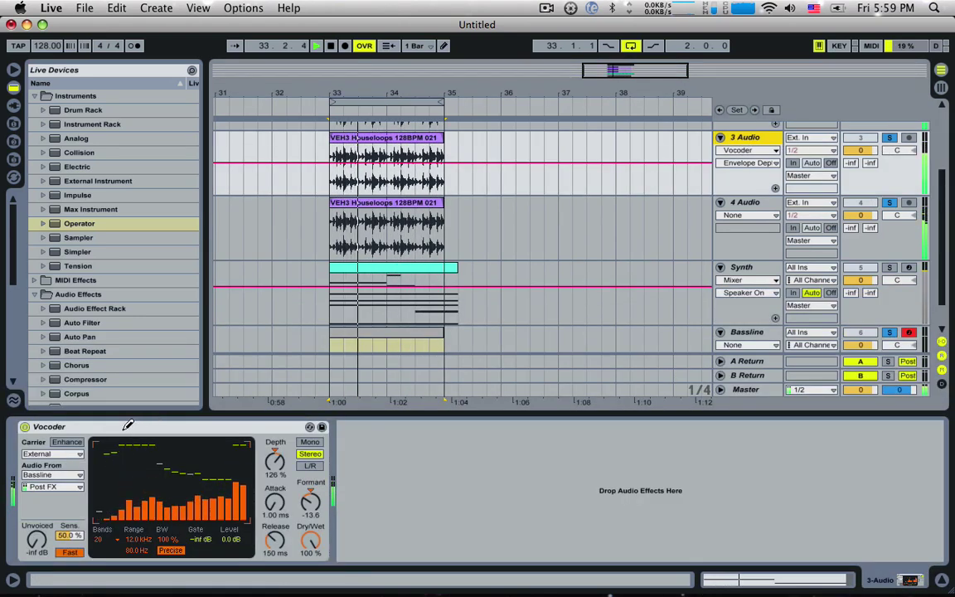
drag(274, 461, 310, 514)
click(275, 461)
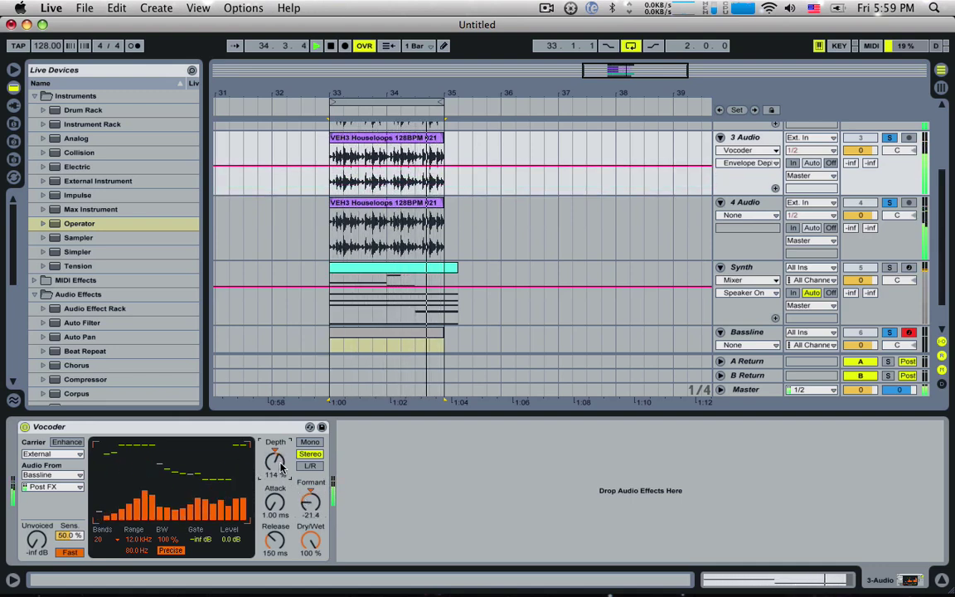
Drop VEH3 Houseloops 128BPM 027 onto 3 Audio at bar 33.
click(13, 141)
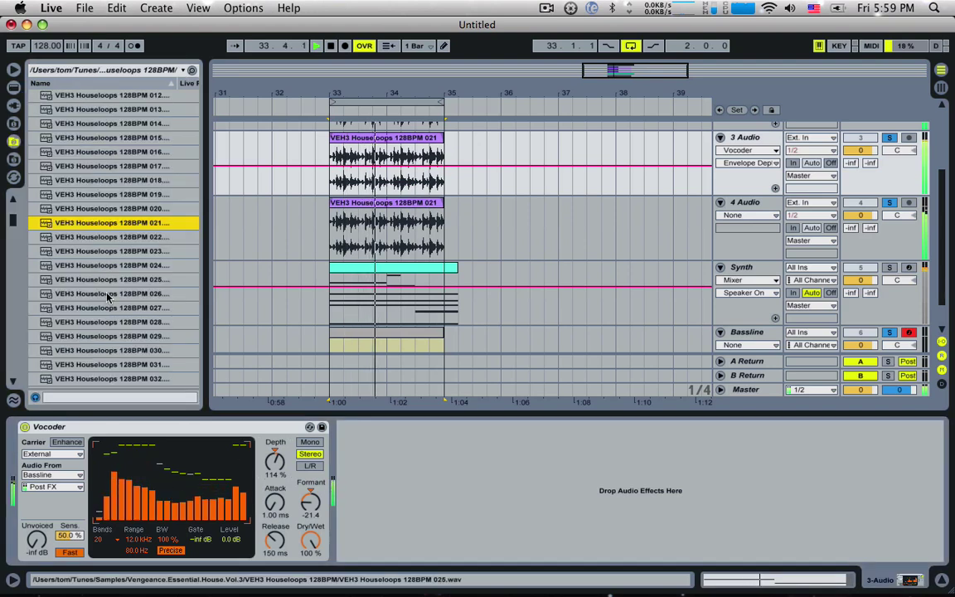
drag(126, 308, 441, 141)
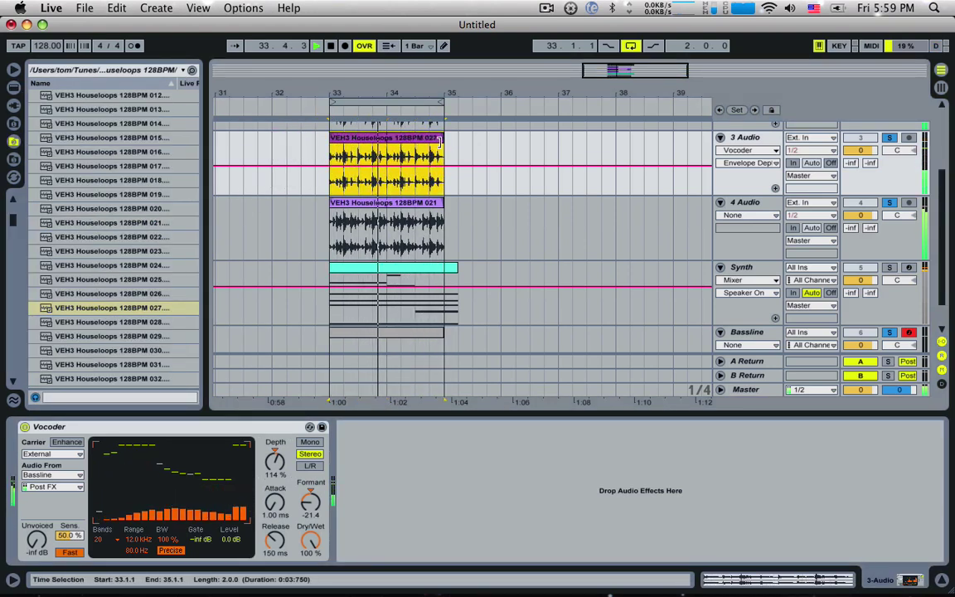
scroll(672, 247, up, 3)
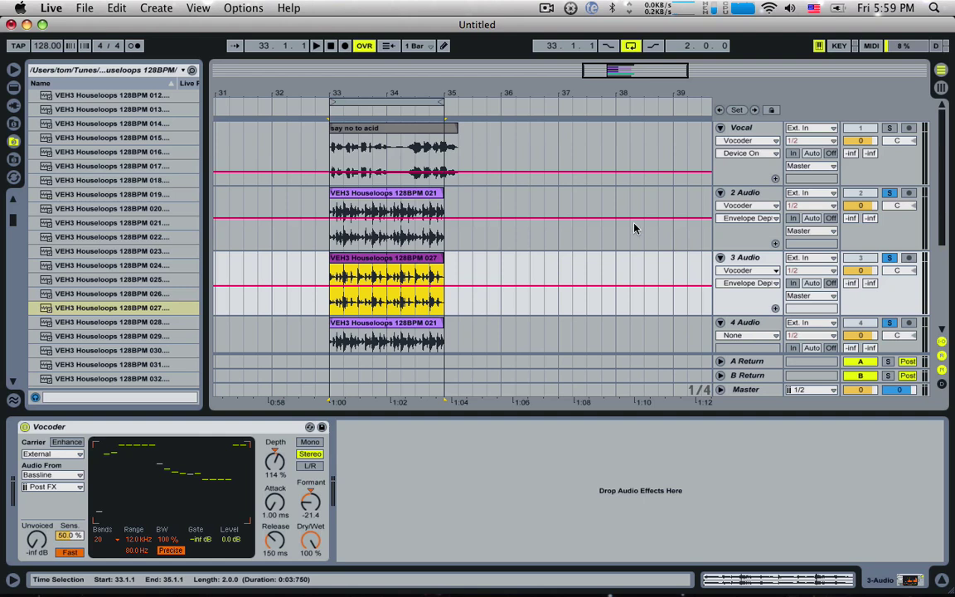
click(546, 10)
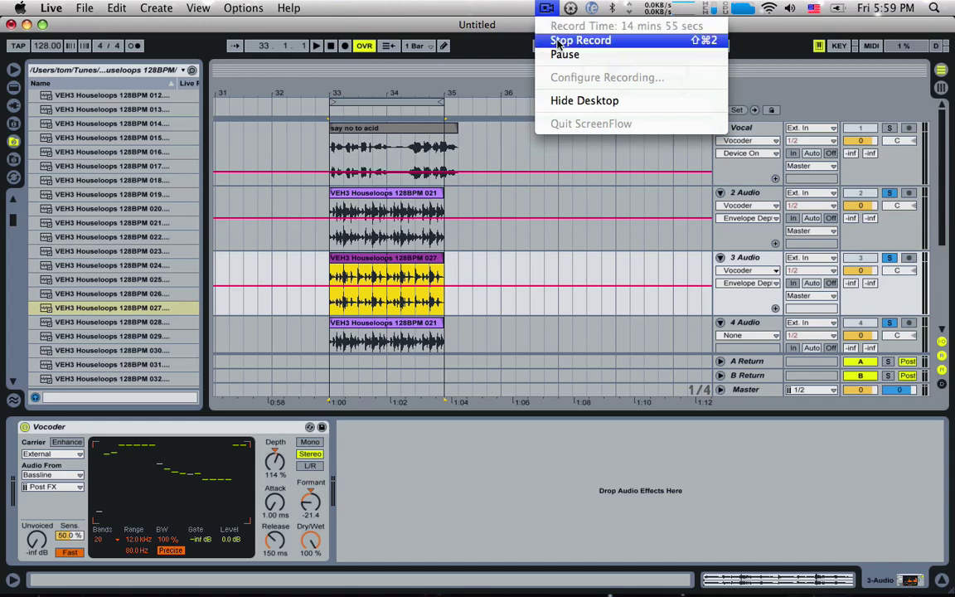